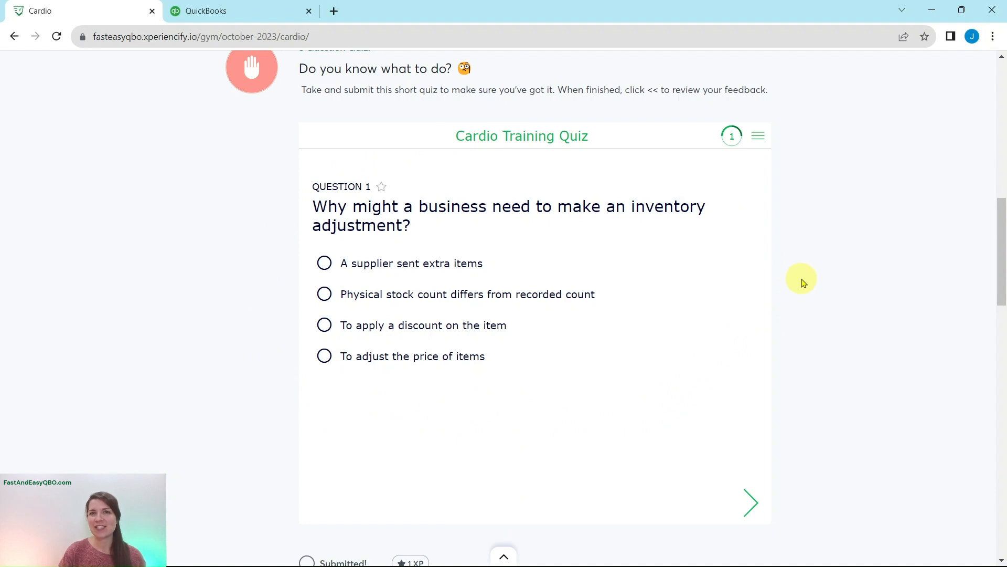
# Open the Hands On Practice exercise for invoicing statements with late fees from the Cardio page.
pyautogui.scroll(-10, 812, 285)
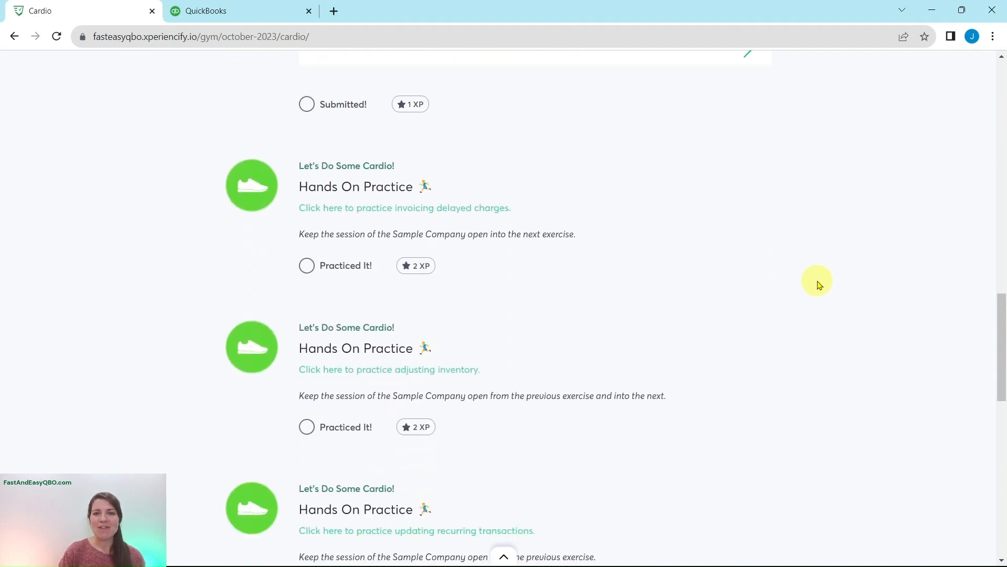
pyautogui.scroll(-3, 819, 283)
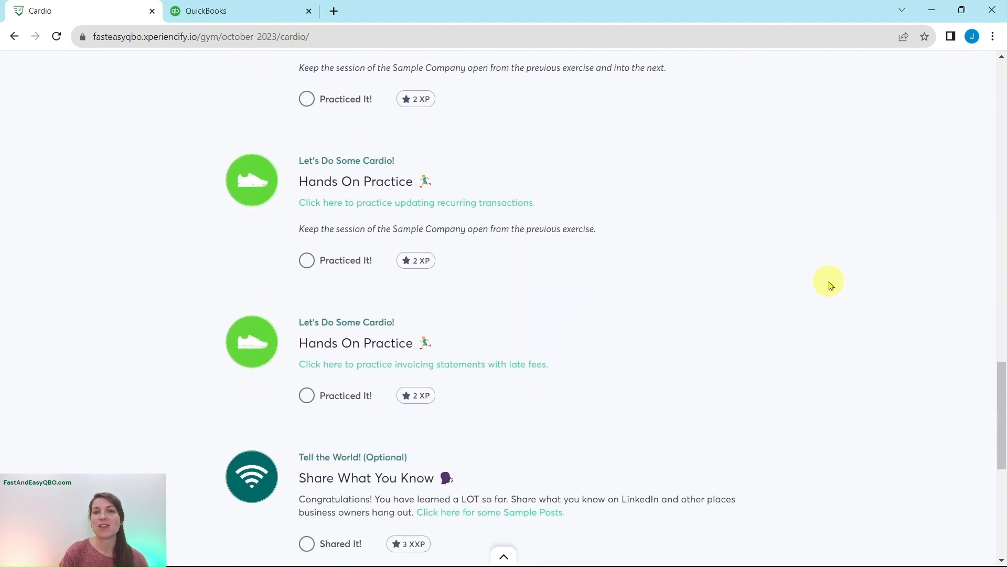
pyautogui.scroll(-1, 829, 285)
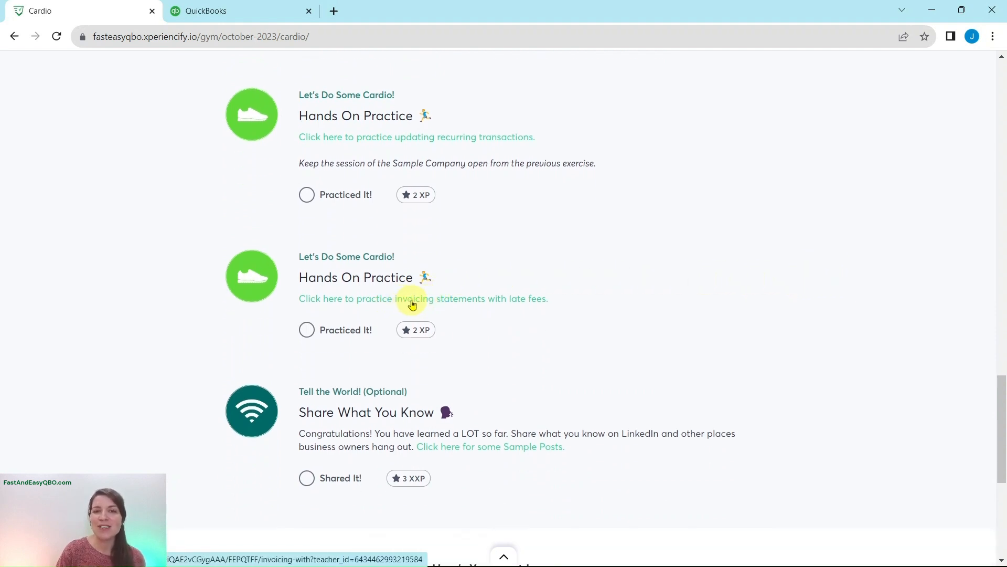
pyautogui.click(412, 304)
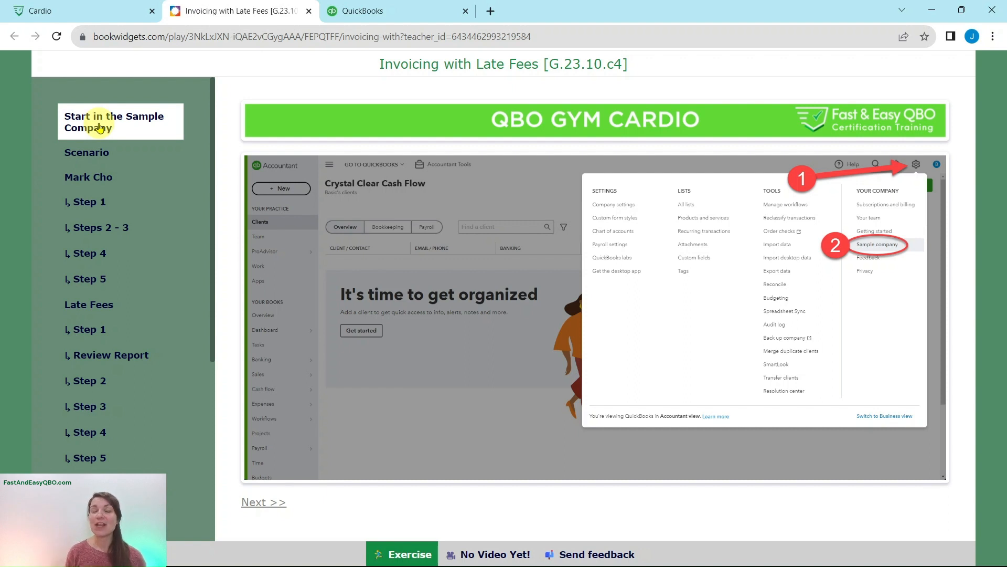
# Read the exercise's scenario, the introduction to the duplicate invoice task and its Step 1.
pyautogui.click(87, 152)
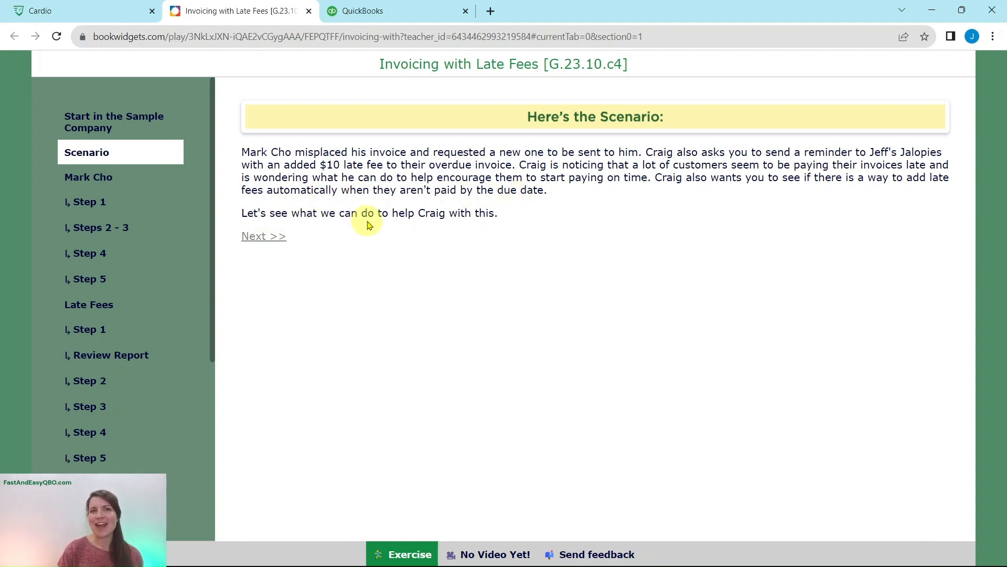
pyautogui.click(77, 182)
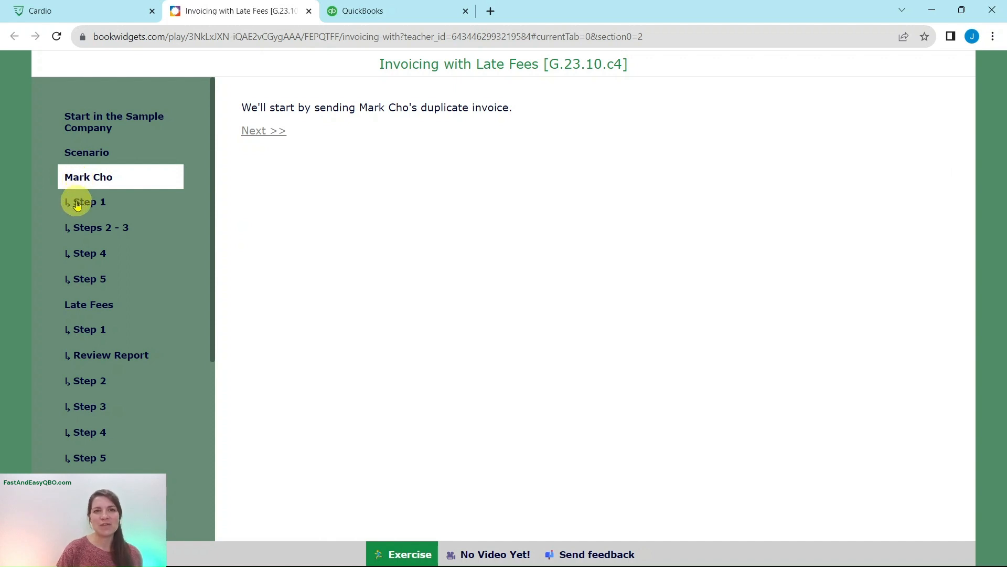
pyautogui.click(79, 204)
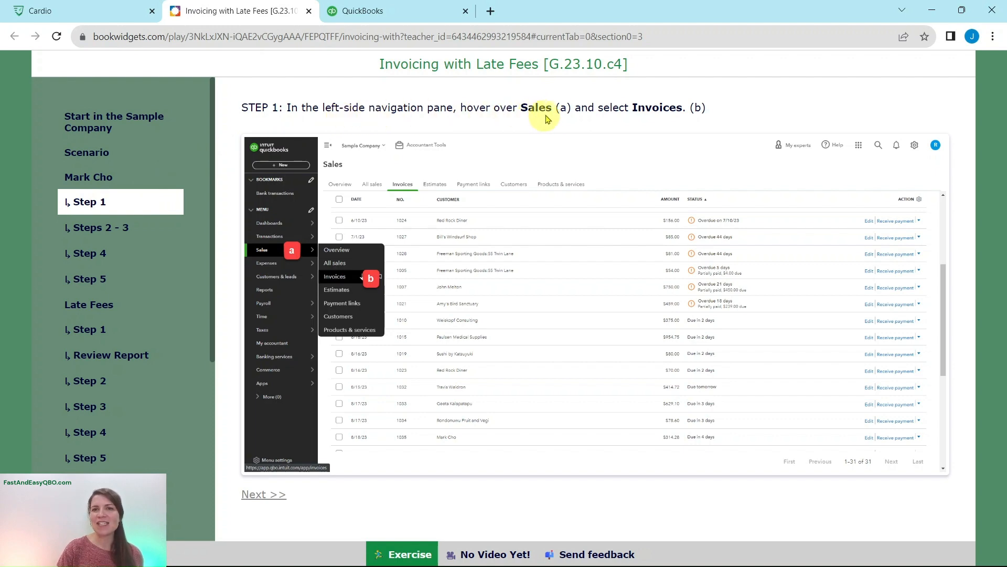
# Switch to QuickBooks and open the list of sales invoices in the sample company.
pyautogui.click(367, 12)
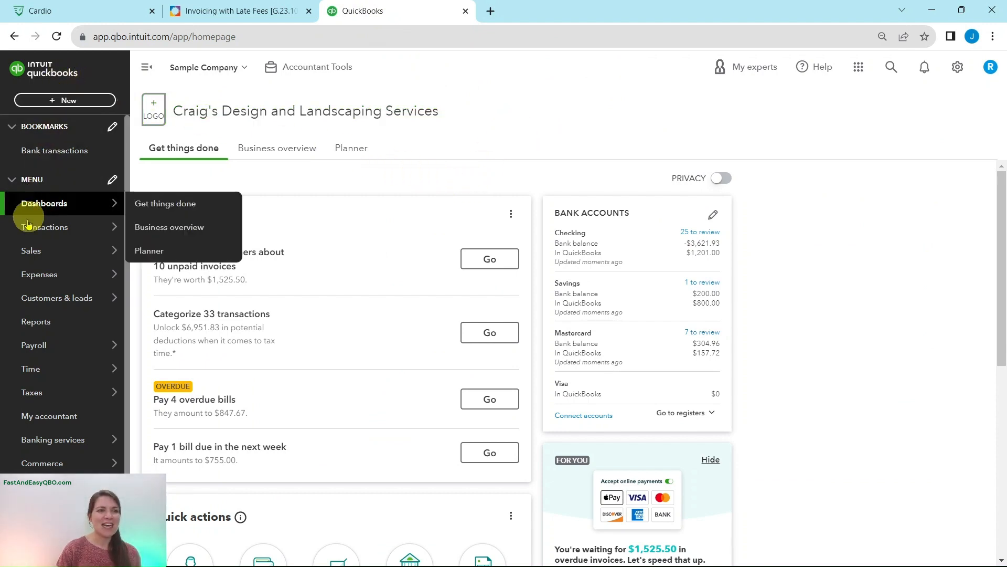
pyautogui.moveTo(25, 255)
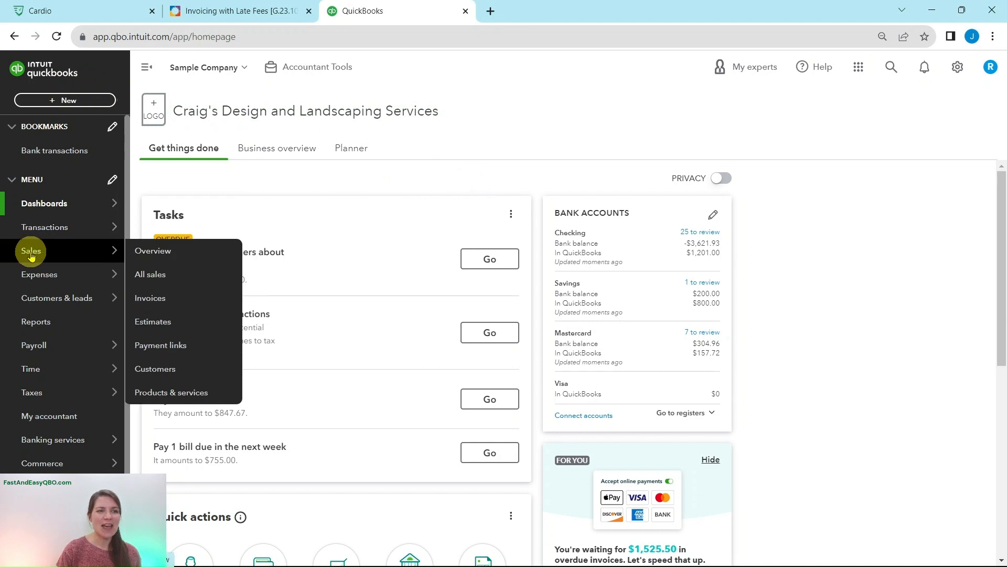
pyautogui.click(159, 303)
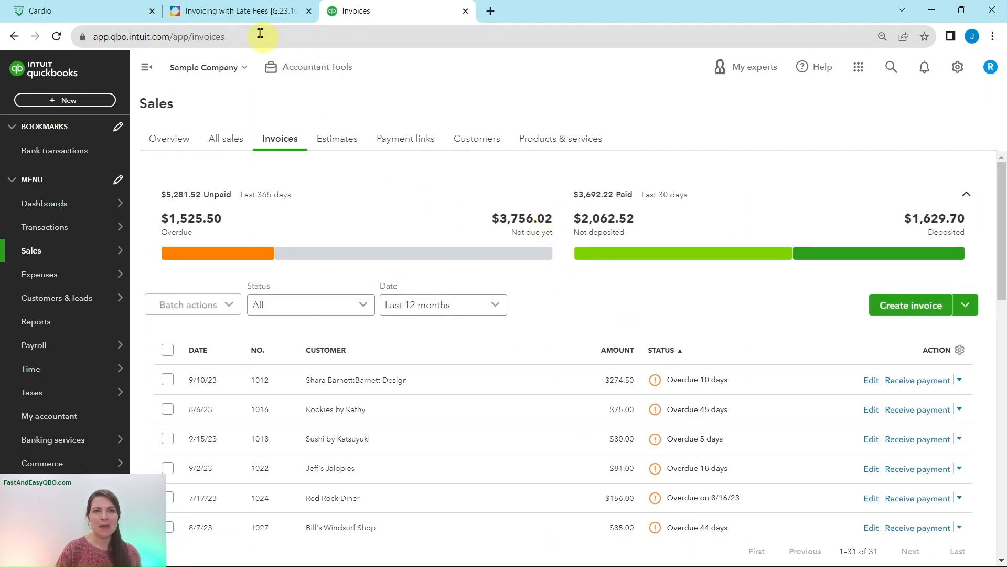
# Following exercise Steps 2 - 3, sort the QuickBooks invoices alphabetically by customer and locate the customer who needs a duplicate invoice.
pyautogui.click(247, 11)
pyautogui.click(99, 227)
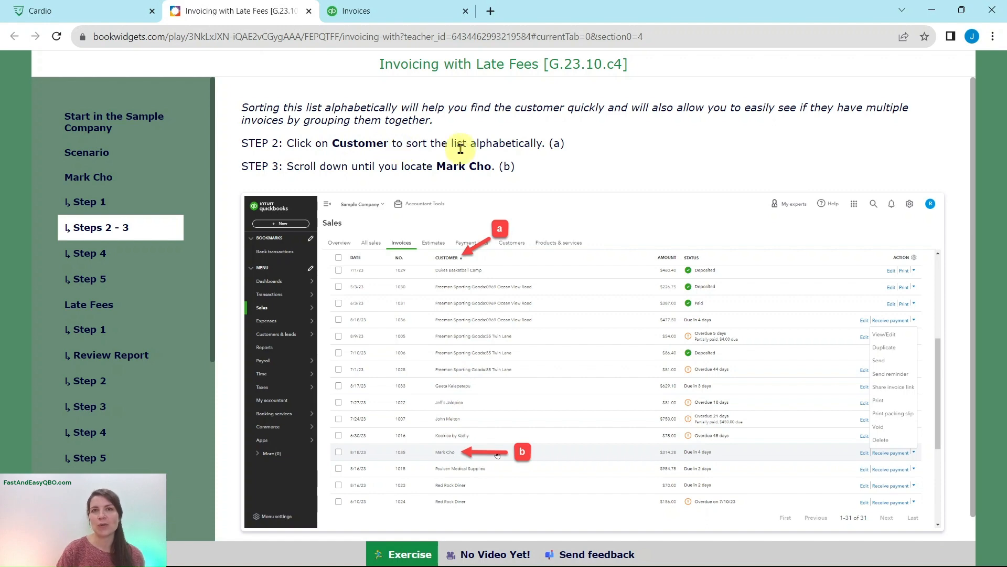
pyautogui.click(357, 18)
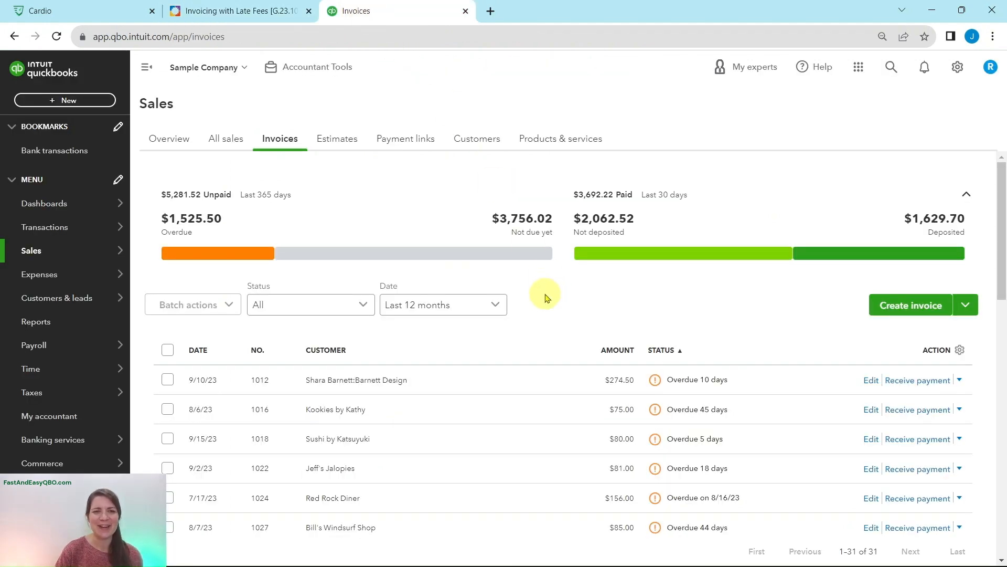
pyautogui.click(344, 352)
pyautogui.scroll(-2, 391, 339)
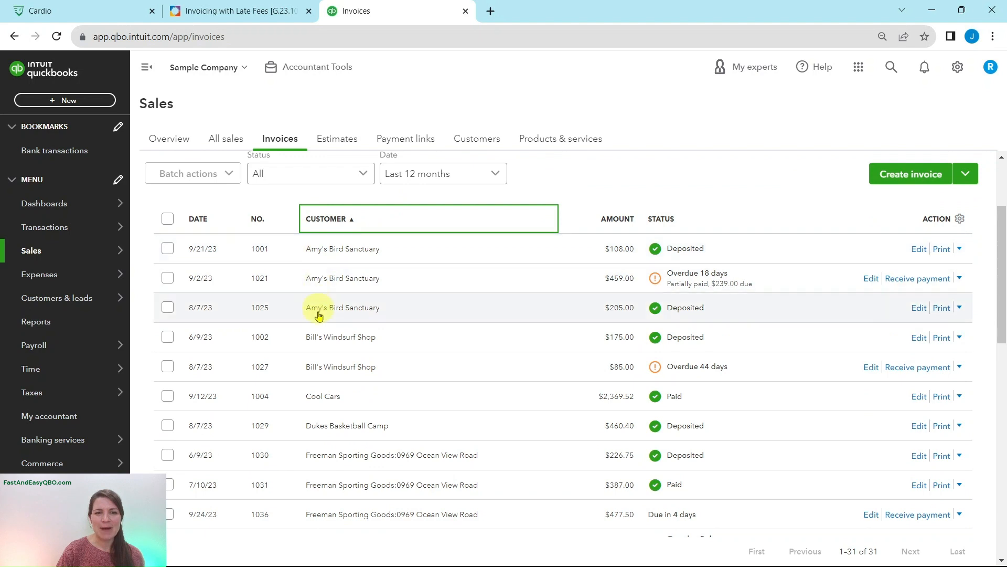
pyautogui.scroll(-3, 389, 380)
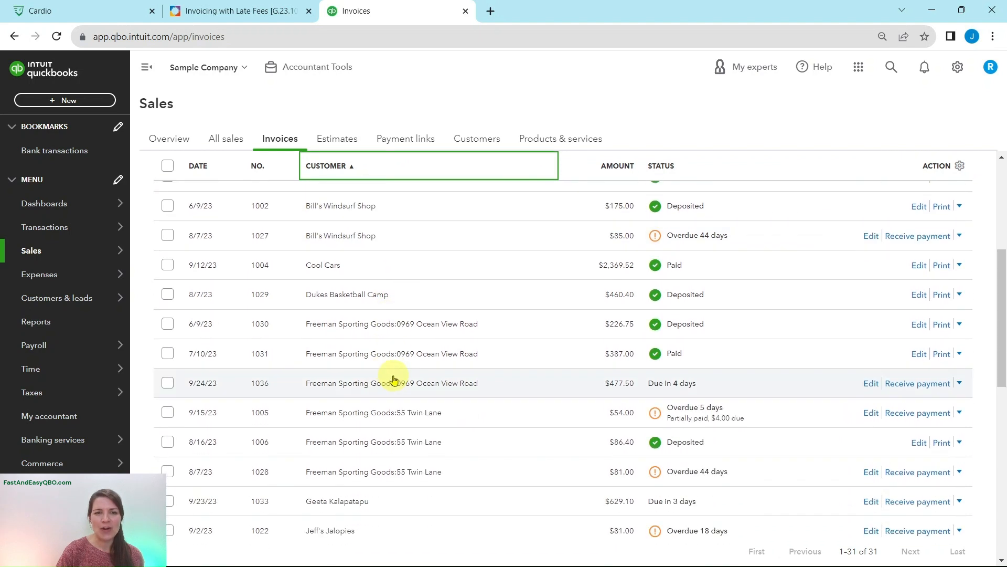
pyautogui.scroll(-5, 367, 233)
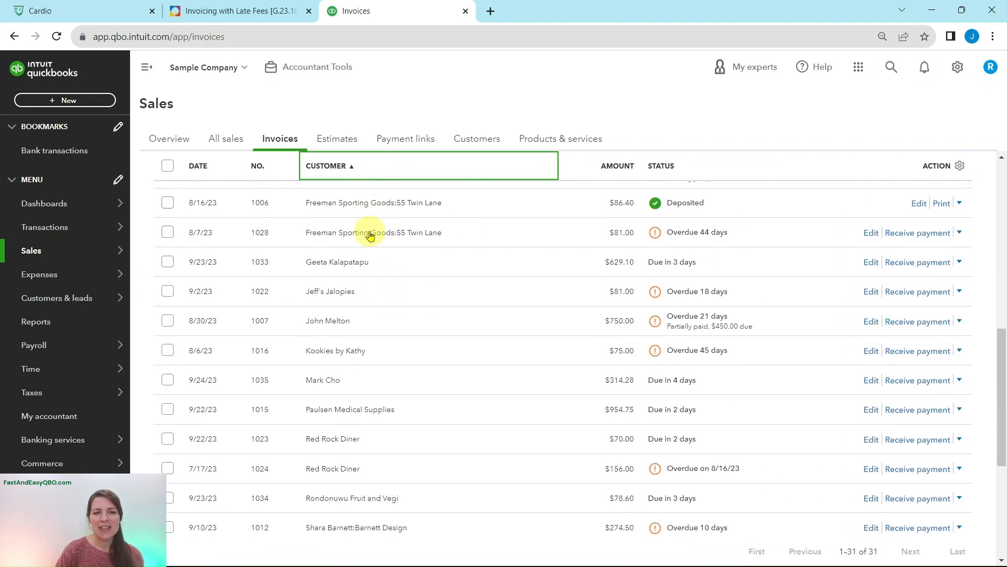
pyautogui.scroll(-3, 370, 234)
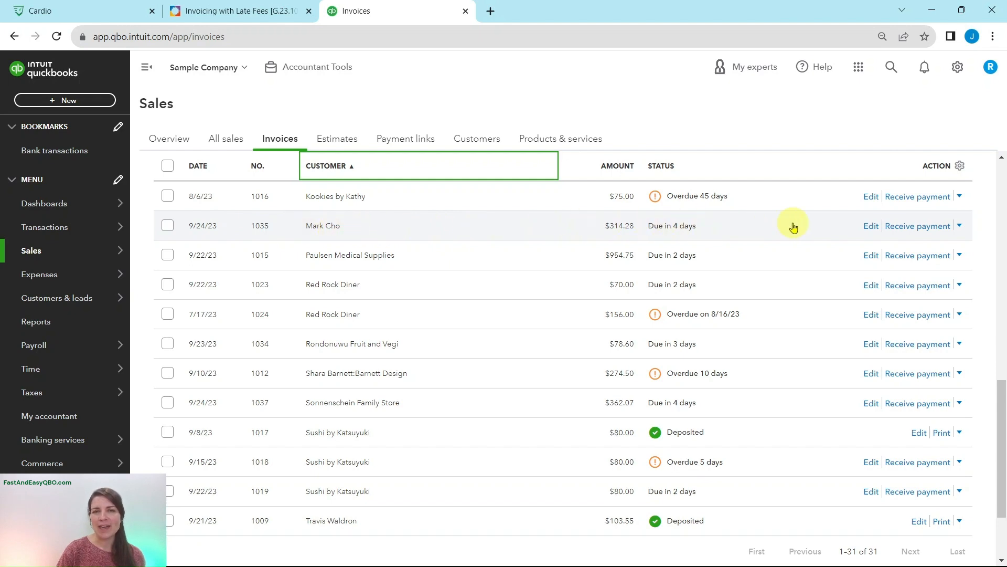
# Read exercise Step 4 and open the send form for that customer's $314.28 invoice in QuickBooks.
pyautogui.click(206, 11)
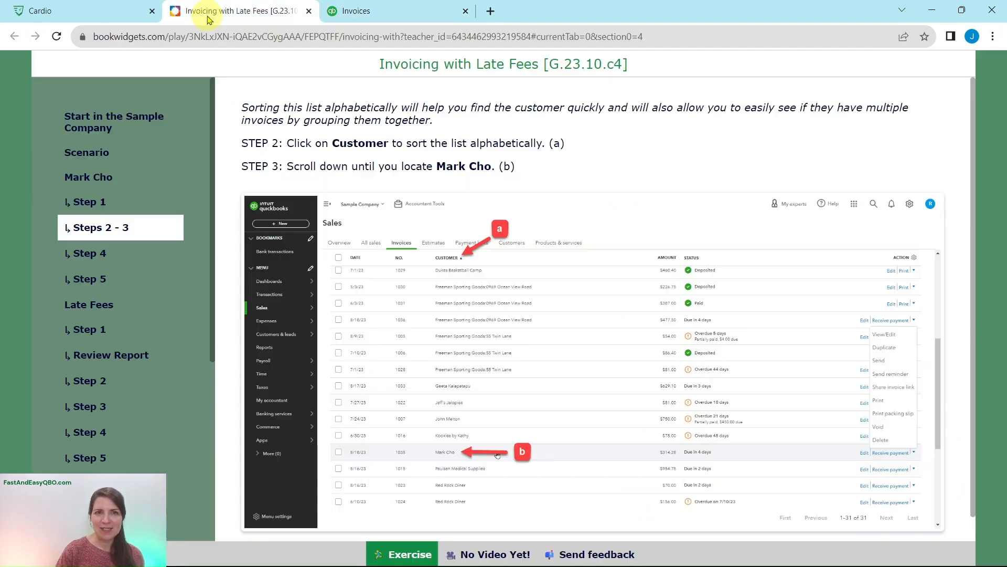
pyautogui.click(86, 255)
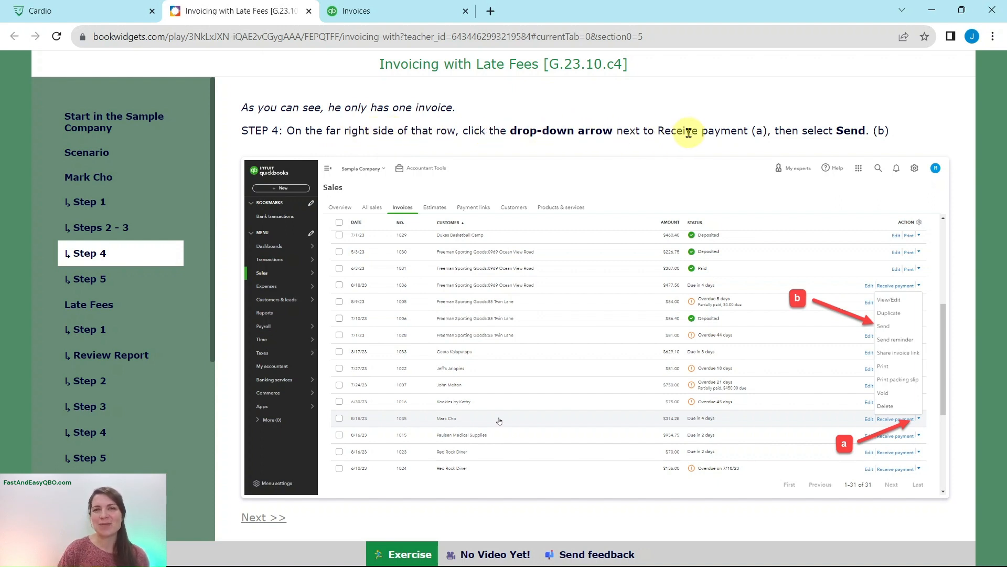
pyautogui.click(432, 20)
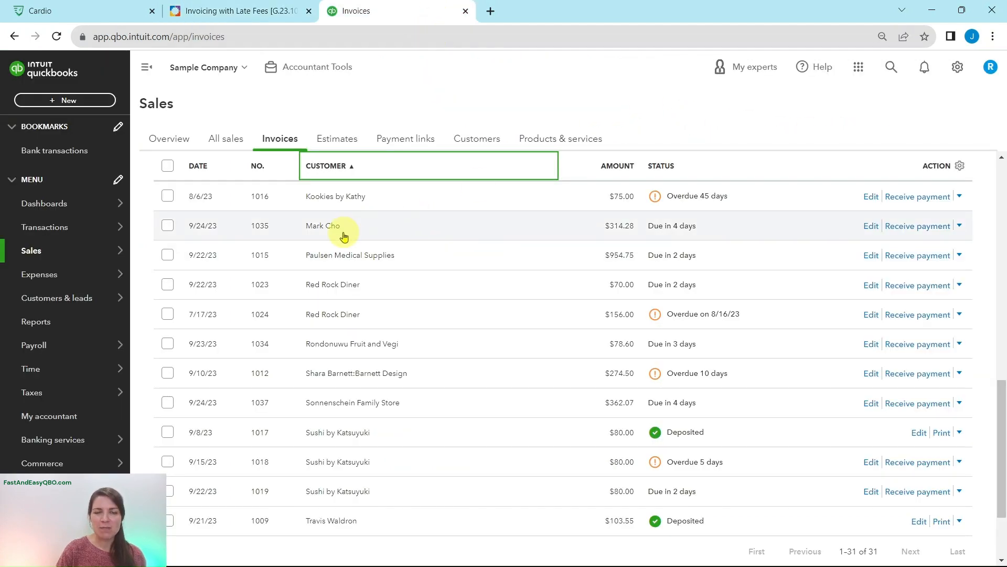
pyautogui.click(960, 227)
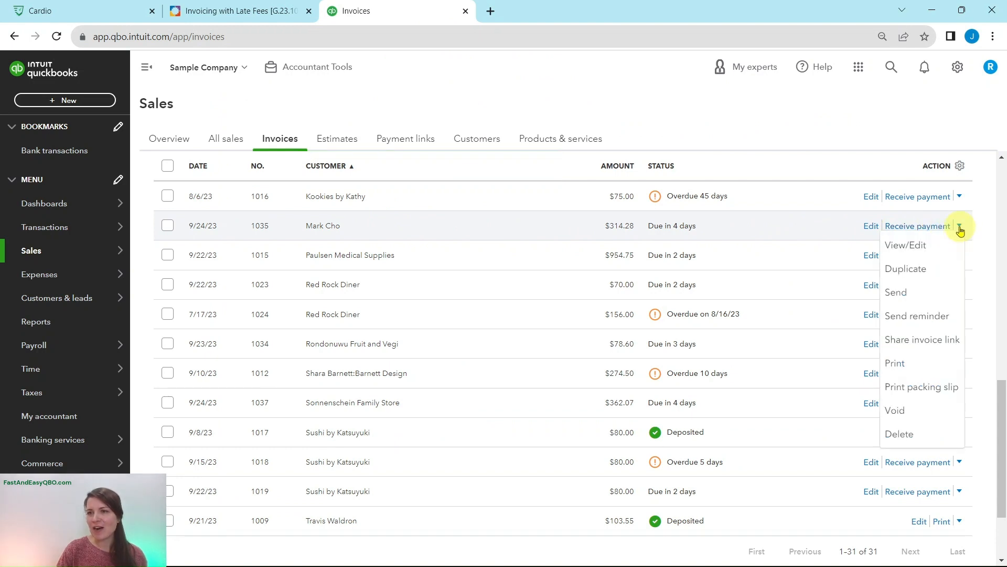
pyautogui.click(910, 297)
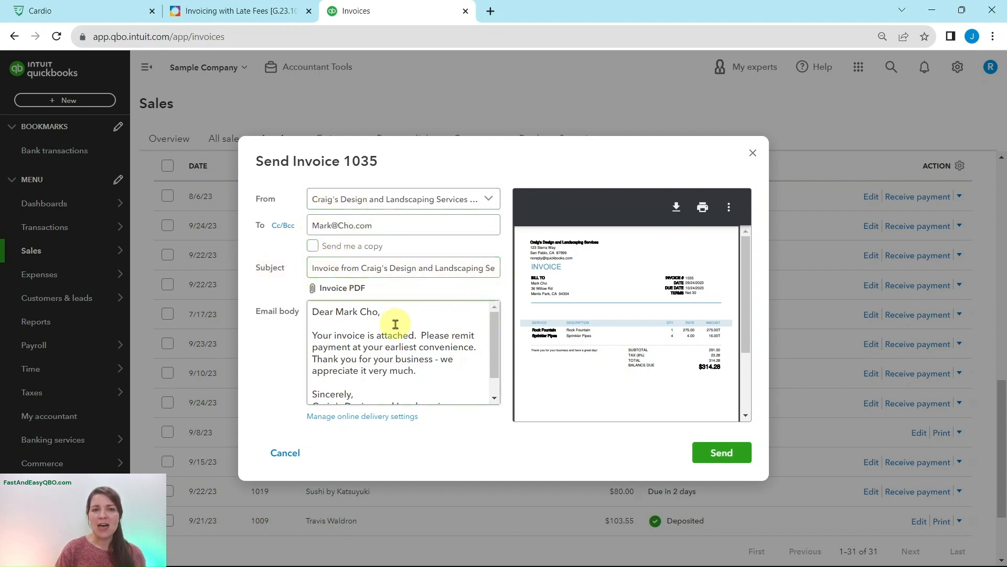
# Review the invoice's email body and resend the invoice to the customer as directed in exercise Step 5.
pyautogui.scroll(-1, 334, 326)
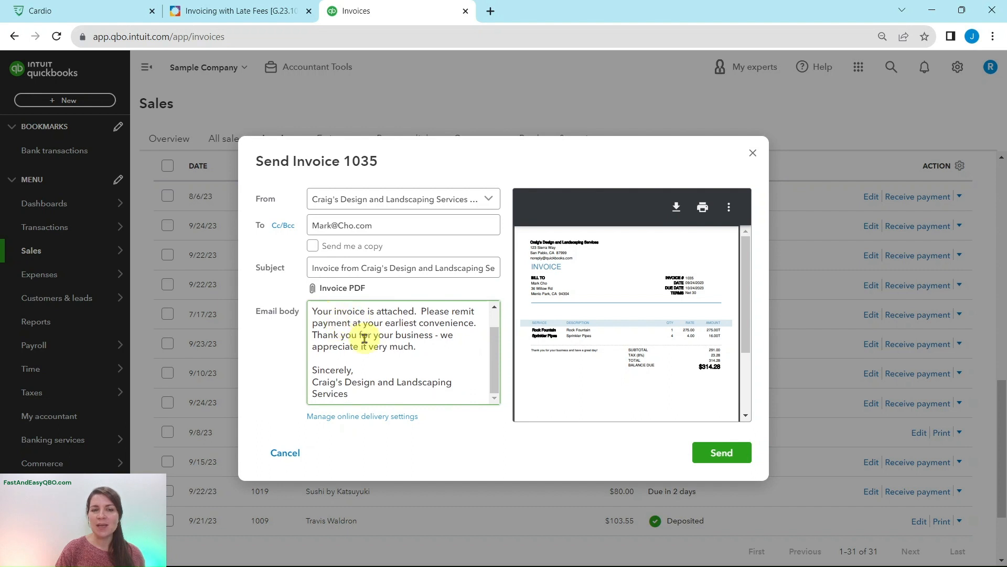
pyautogui.scroll(1, 364, 338)
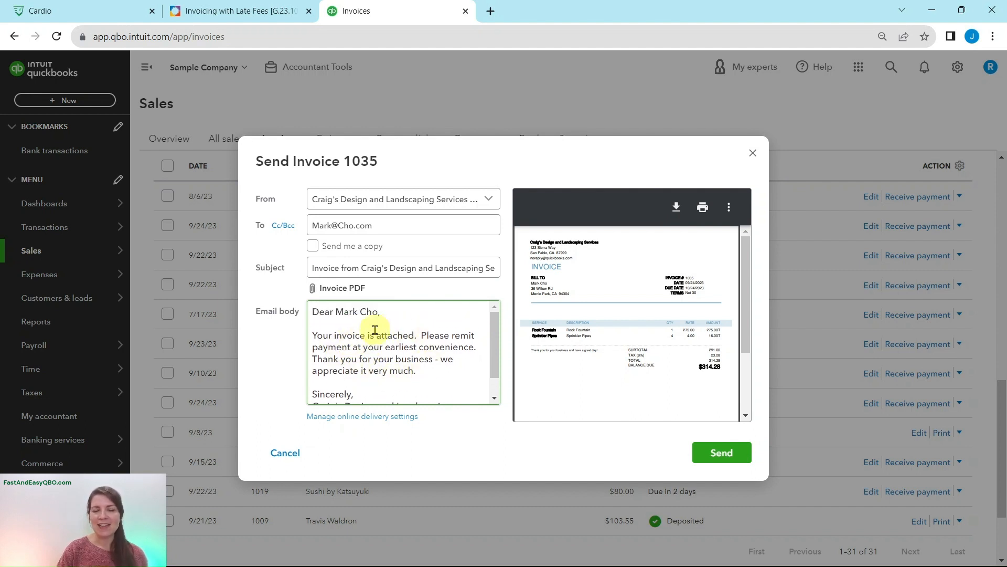
pyautogui.click(236, 14)
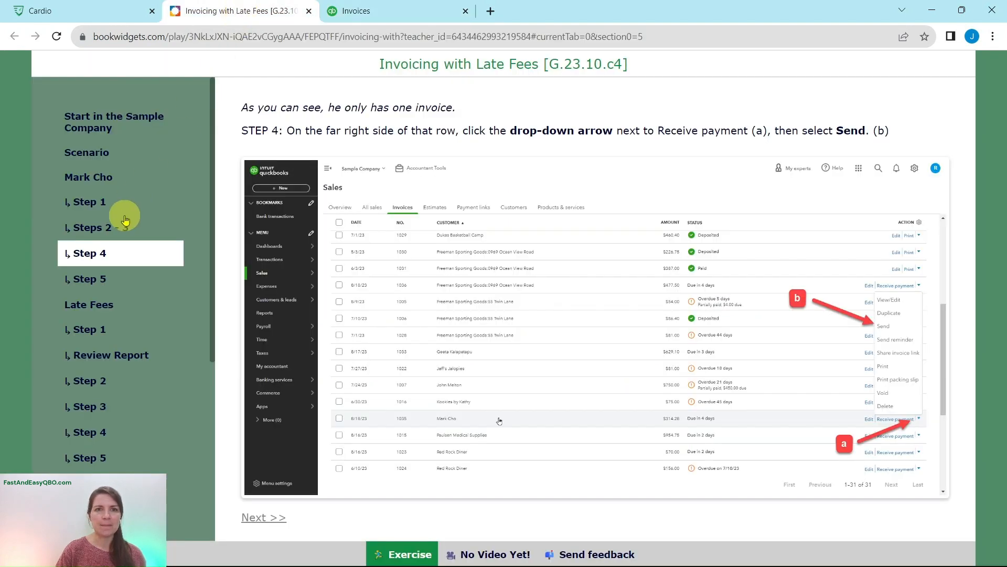
pyautogui.click(99, 279)
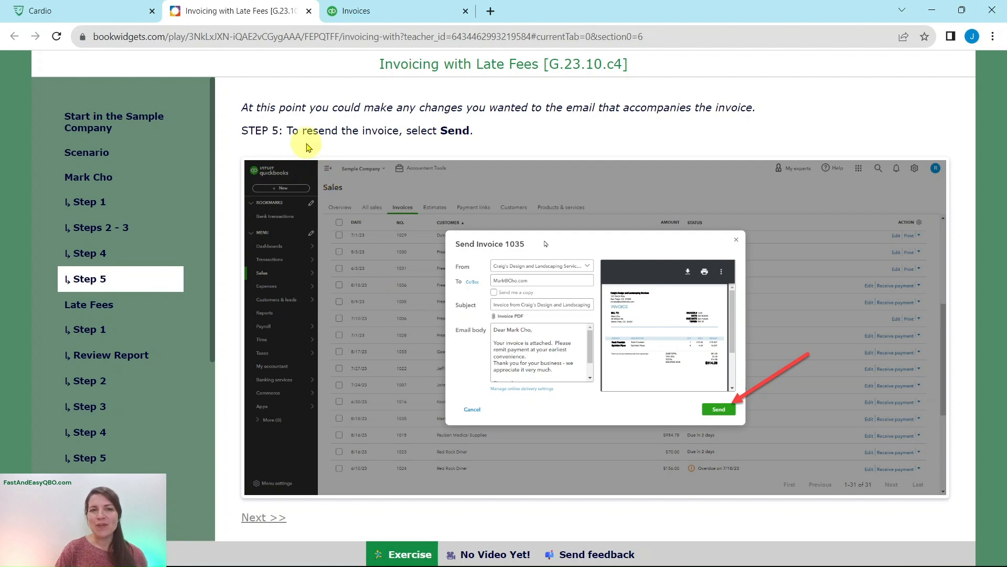
pyautogui.click(417, 17)
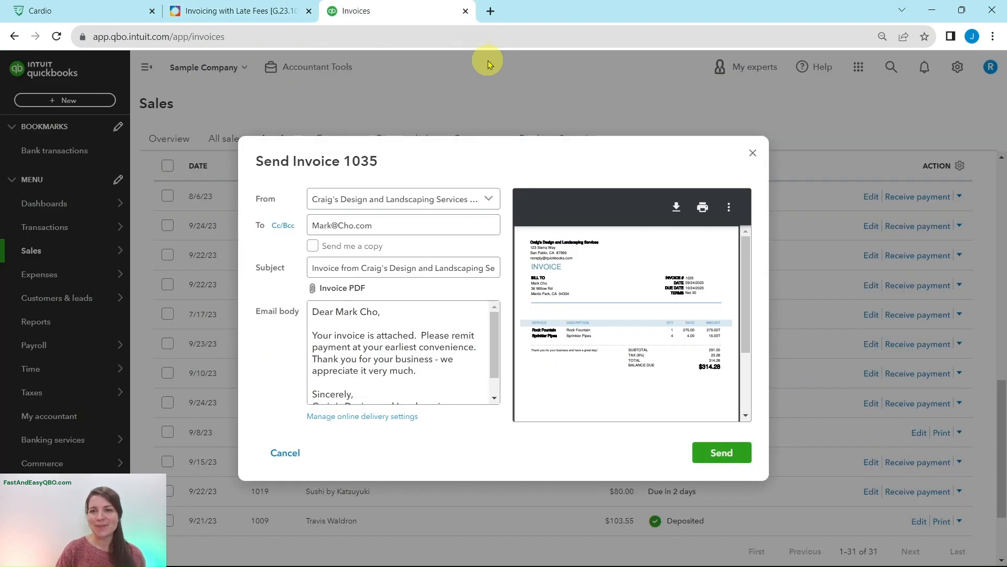
pyautogui.click(723, 453)
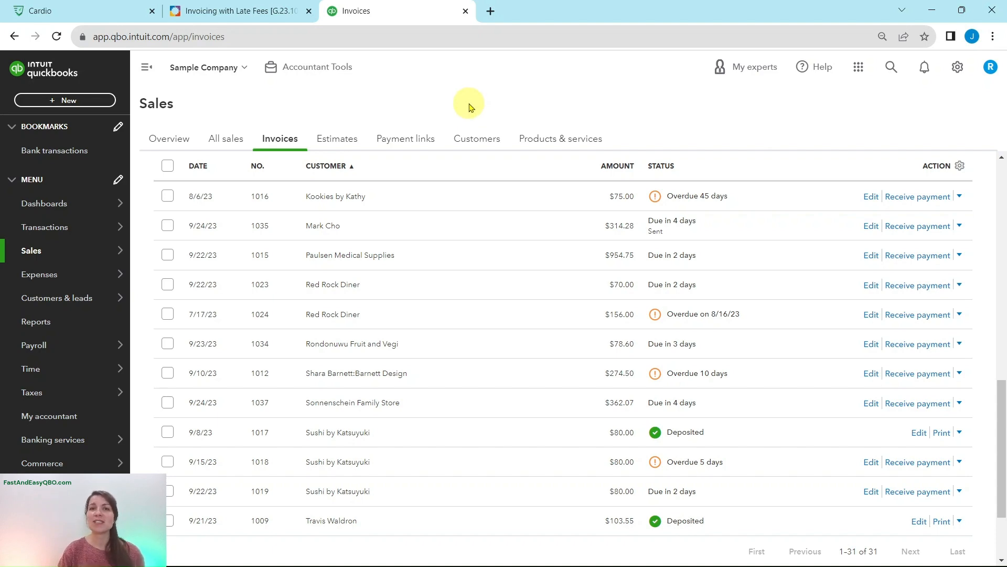
# Return to the exercise and read the Late Fees guidance and its Step 1.
pyautogui.click(255, 16)
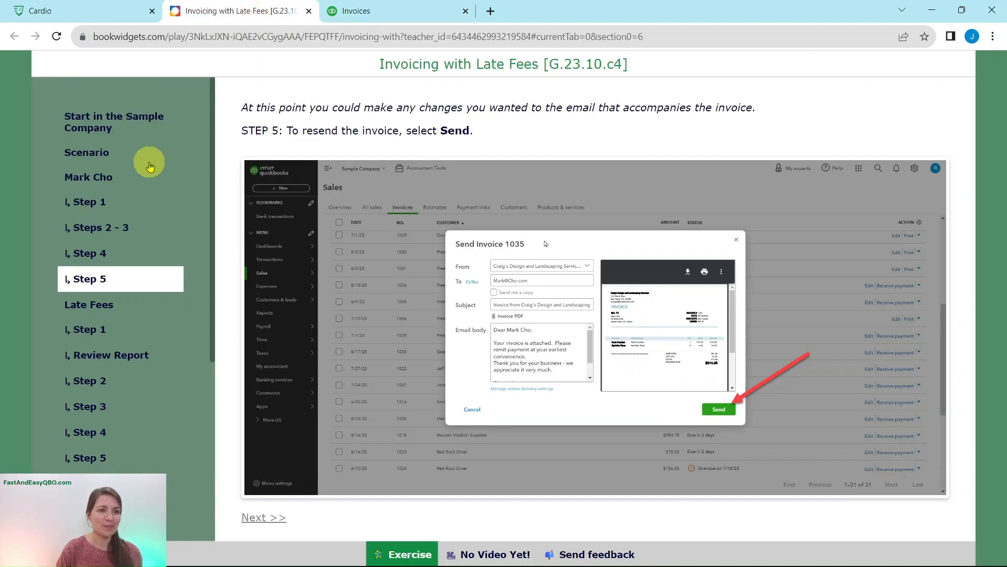
pyautogui.click(98, 306)
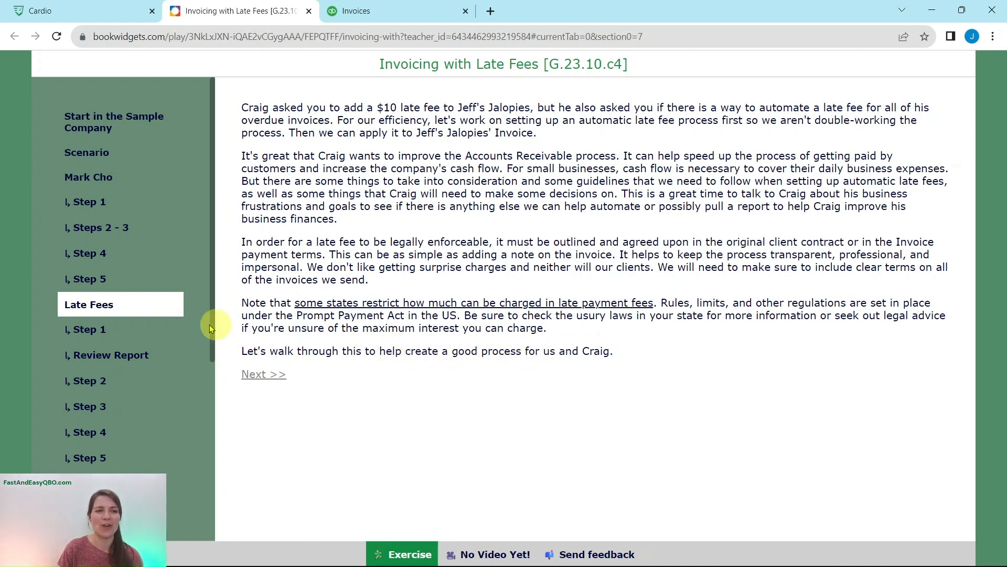
pyautogui.click(85, 327)
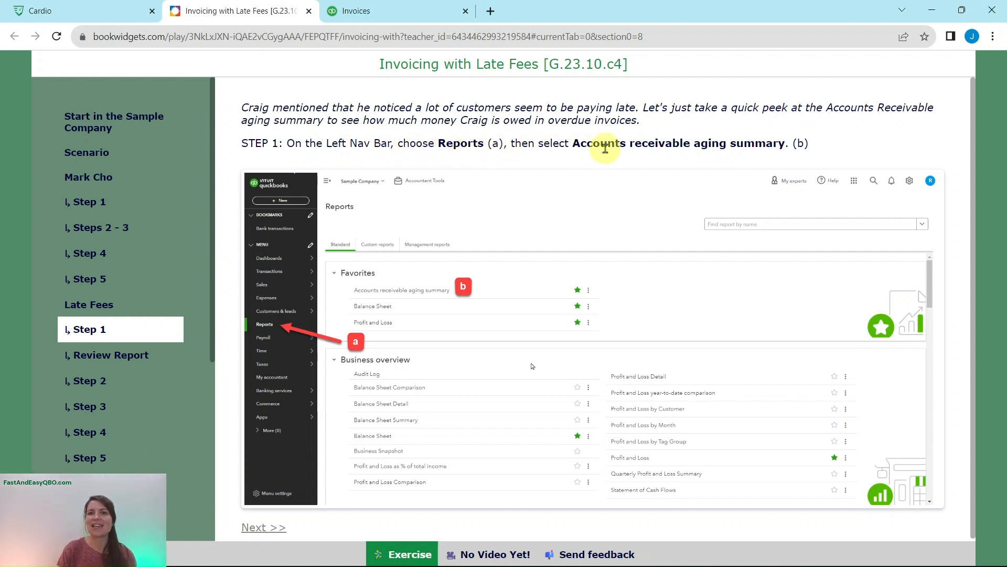
# Run the Accounts receivable aging summary in QuickBooks, examine its overdue balances and read the exercise's Review Report page.
pyautogui.click(424, 13)
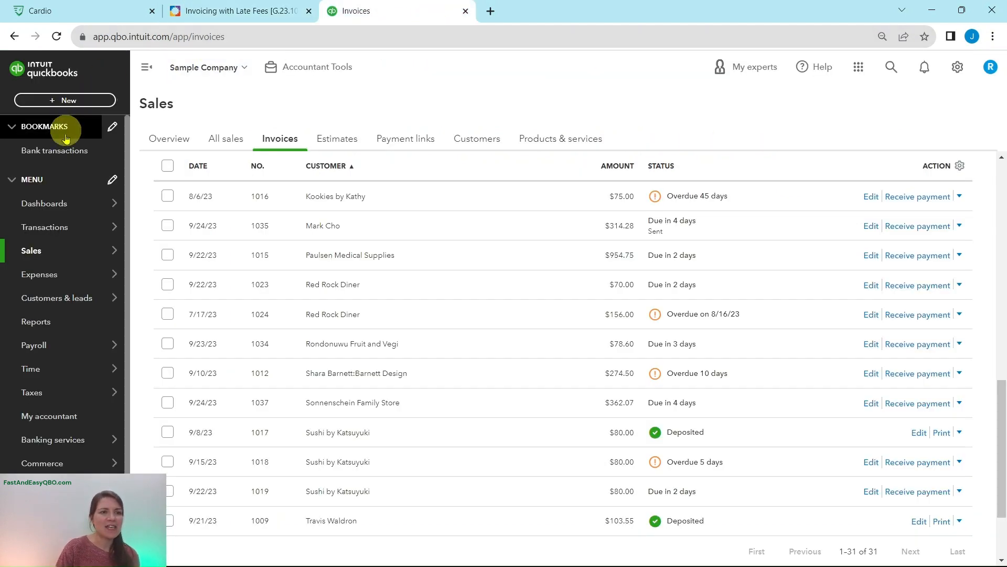
pyautogui.click(35, 322)
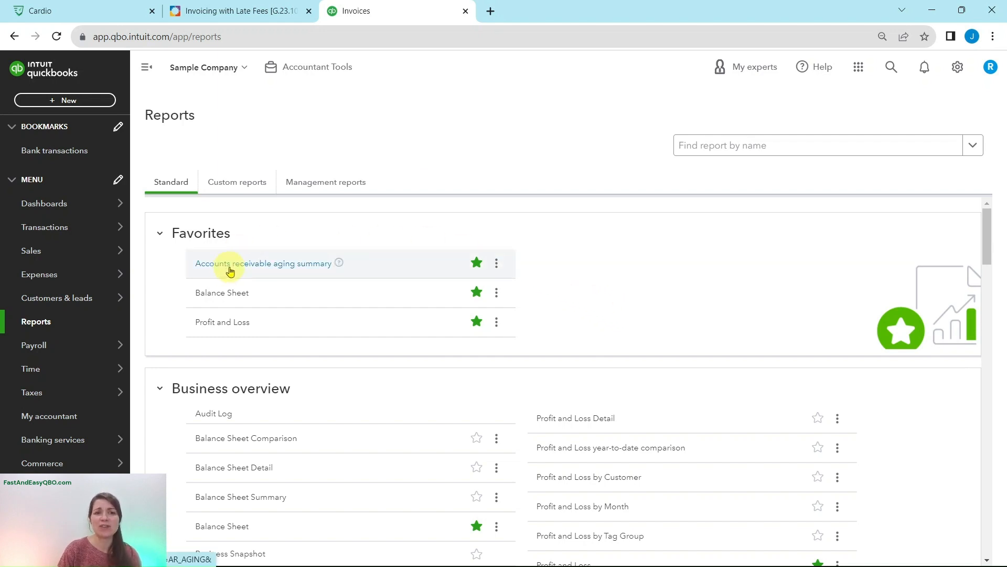
pyautogui.click(279, 269)
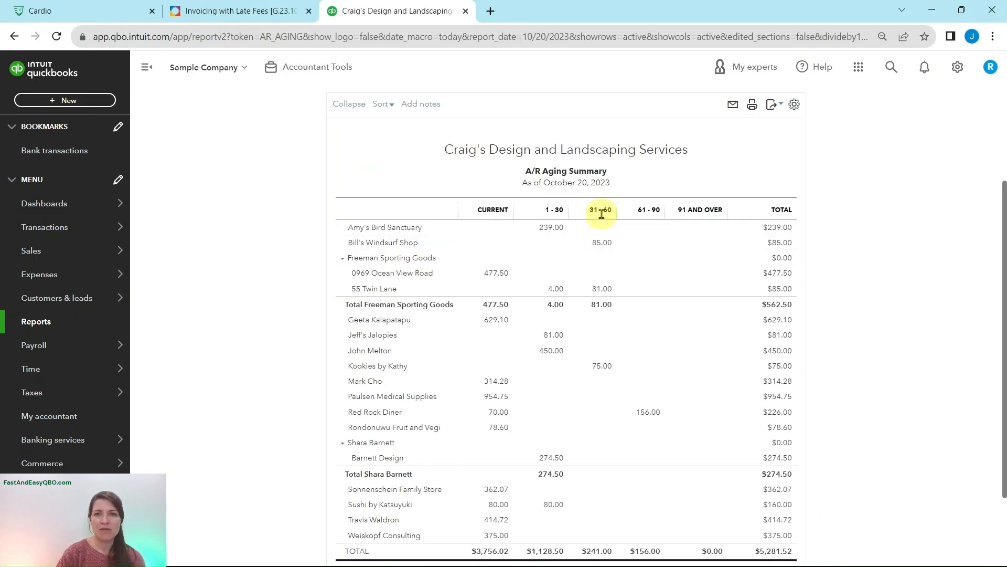
pyautogui.scroll(-2, 602, 215)
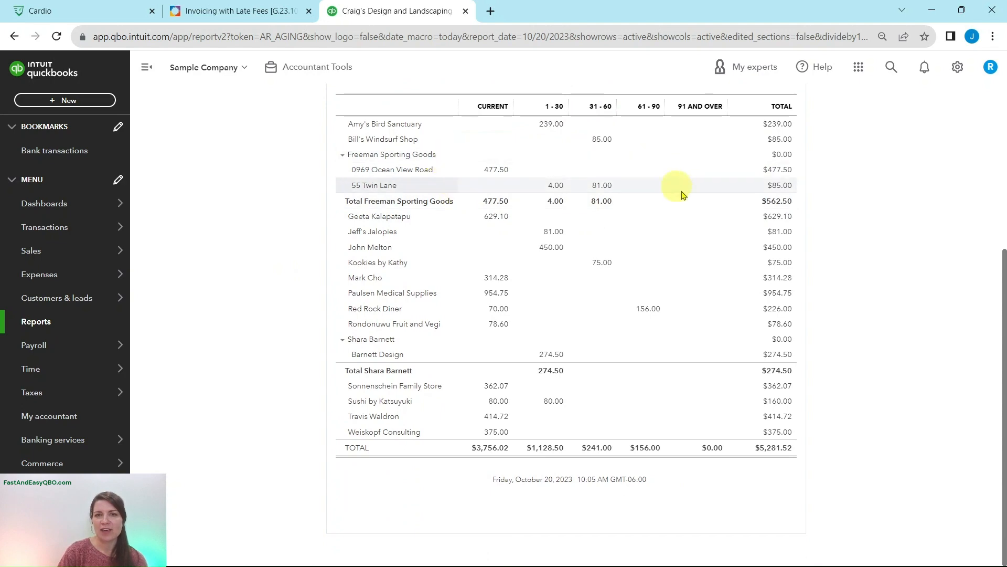
pyautogui.click(273, 12)
pyautogui.click(86, 355)
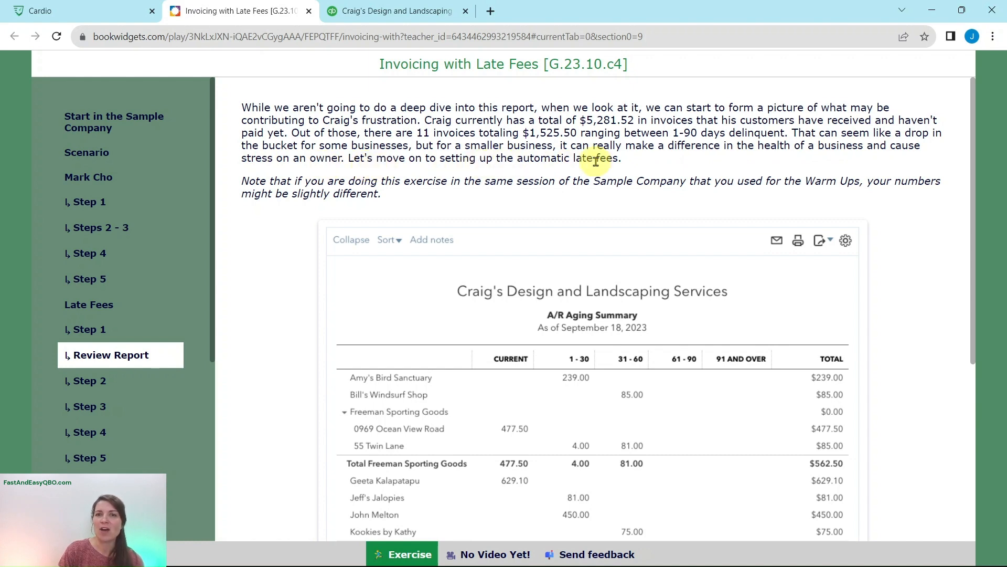
# Compare the QuickBooks receivables aging report with the exercise's review page and read exercise Step 2.
pyautogui.click(420, 20)
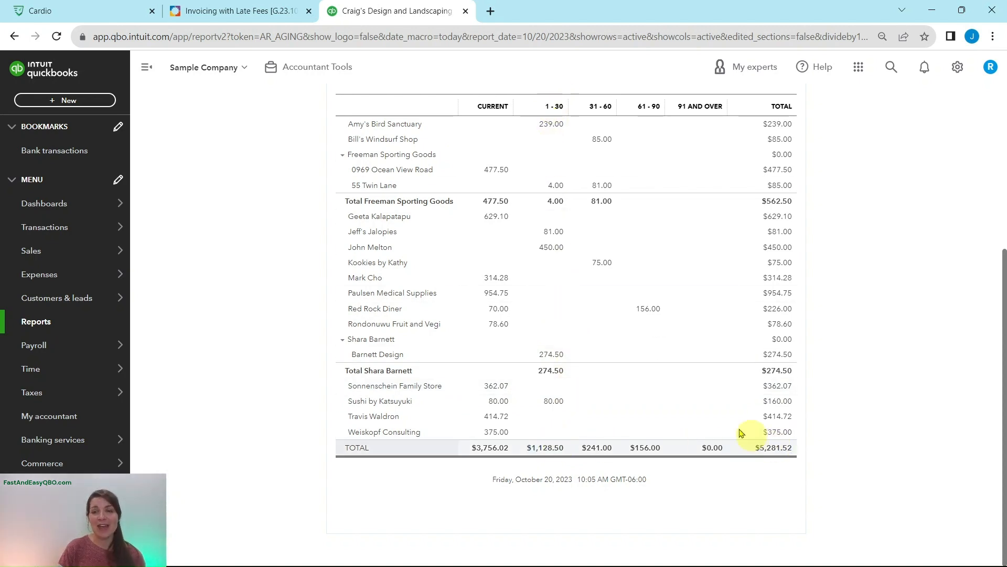
pyautogui.click(236, 11)
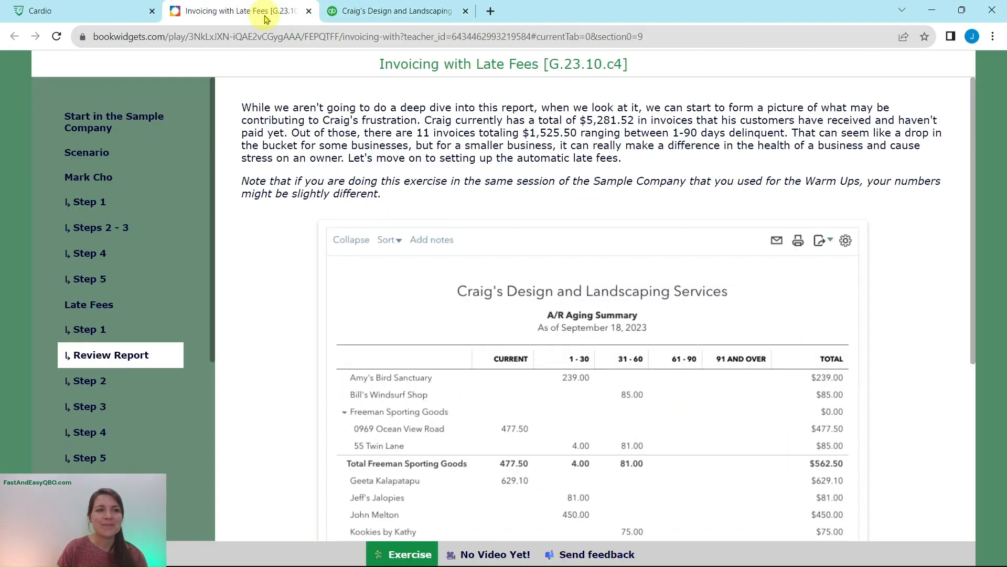
pyautogui.click(84, 382)
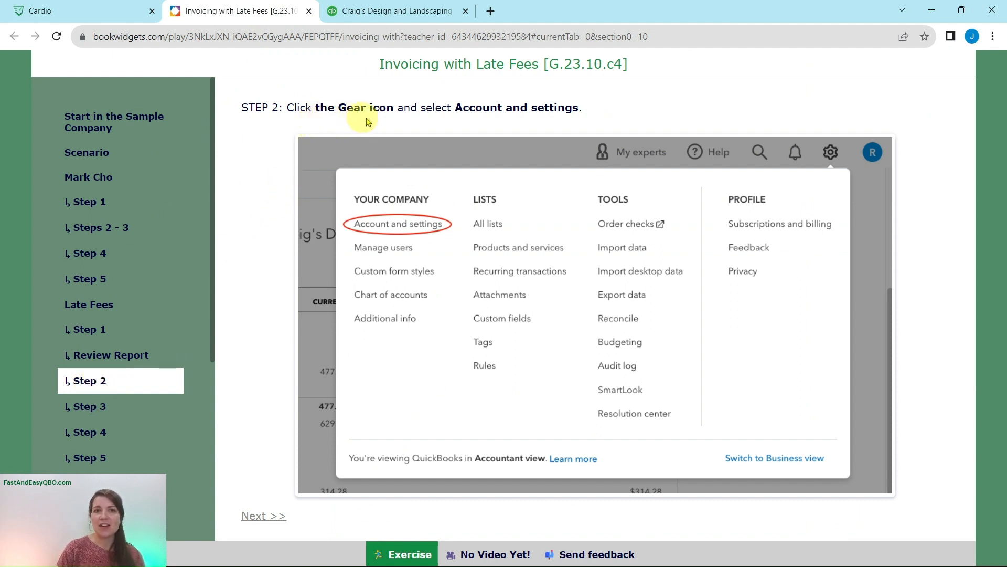
# Switch to QuickBooks and open the sample company's Account and settings.
pyautogui.click(422, 12)
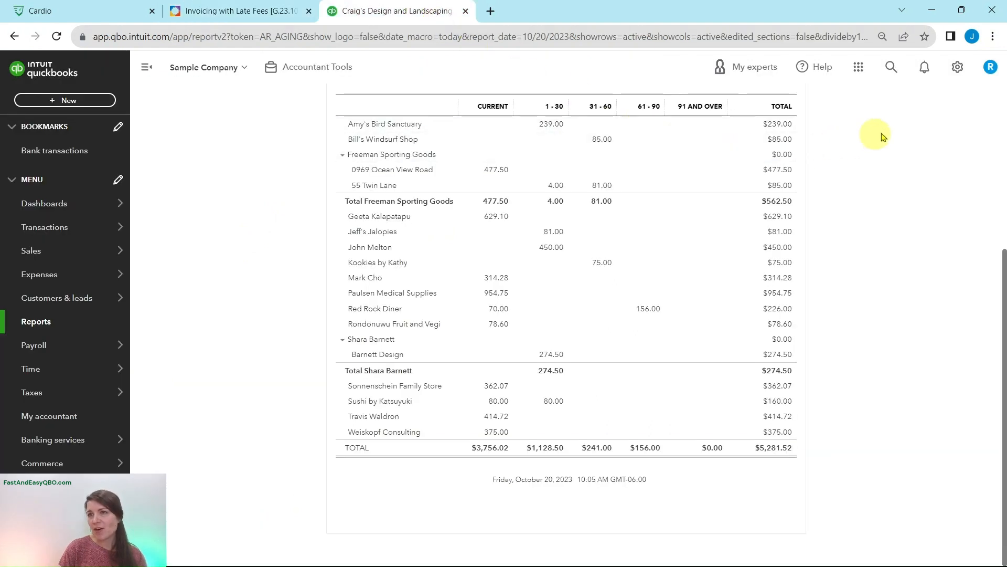
pyautogui.click(958, 73)
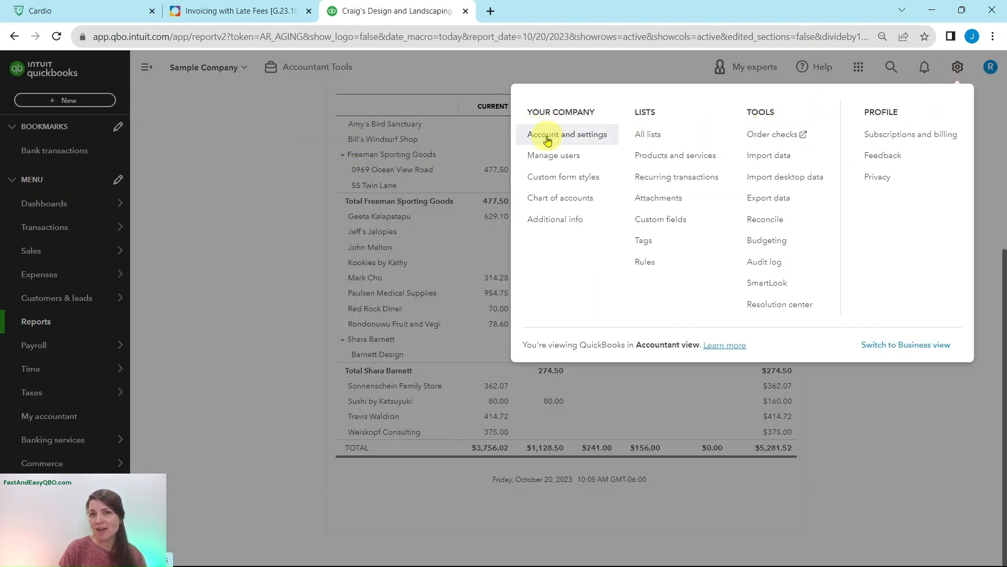
pyautogui.click(547, 137)
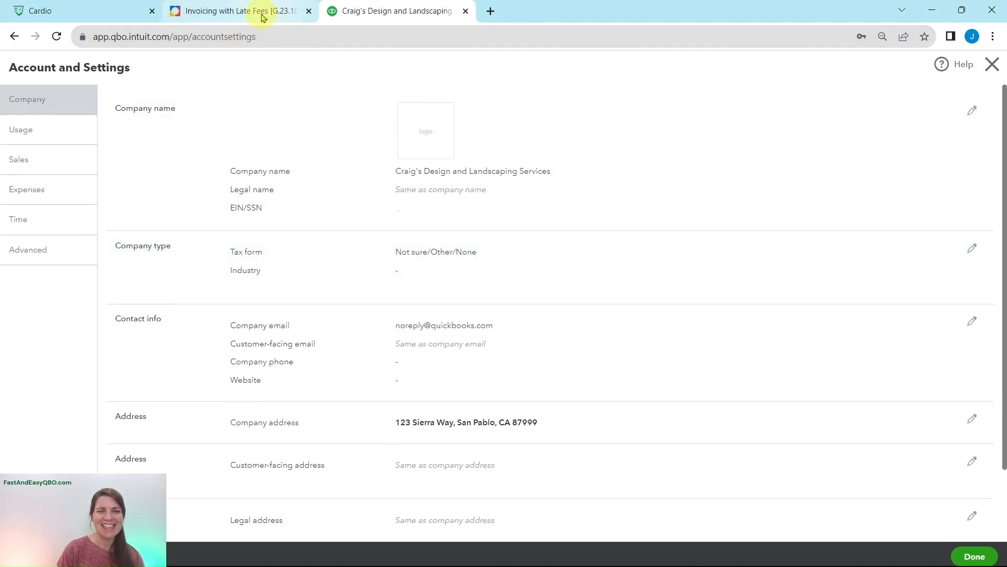
# Read exercise Step 3 and display the Sales settings in QuickBooks, down to the Late fees section.
pyautogui.click(262, 16)
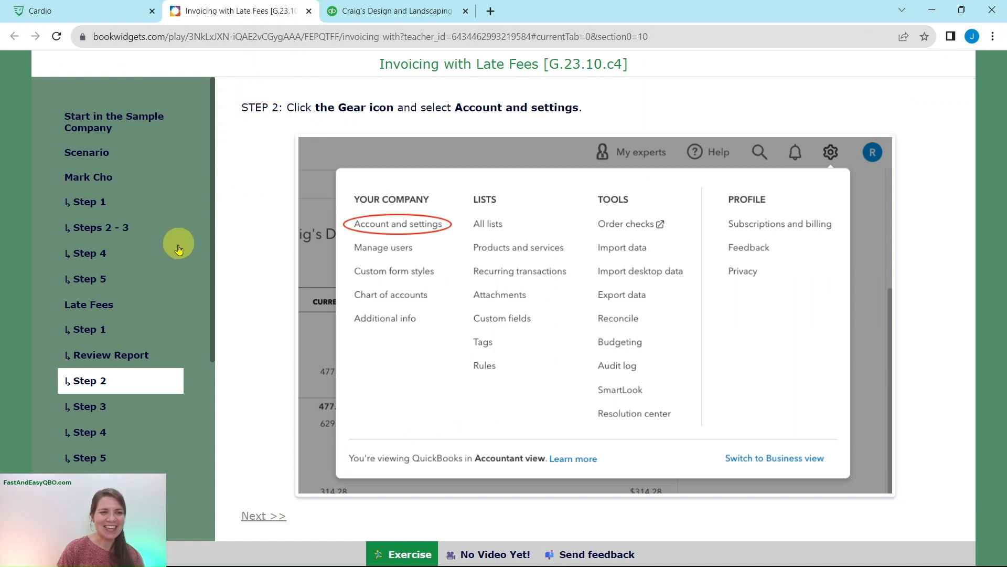
pyautogui.scroll(-2, 166, 247)
pyautogui.scroll(-2, 167, 248)
pyautogui.click(105, 209)
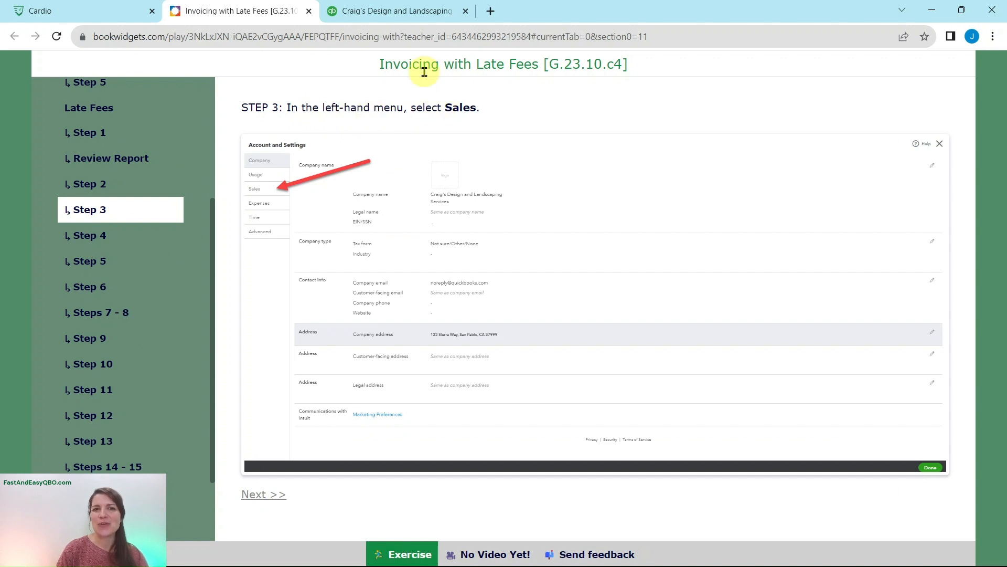
pyautogui.click(409, 14)
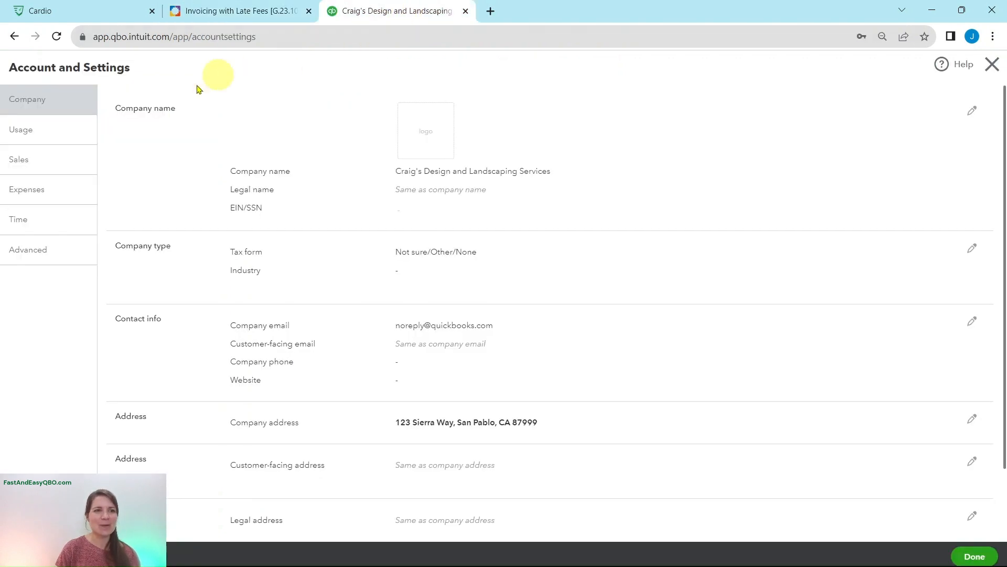
pyautogui.click(31, 172)
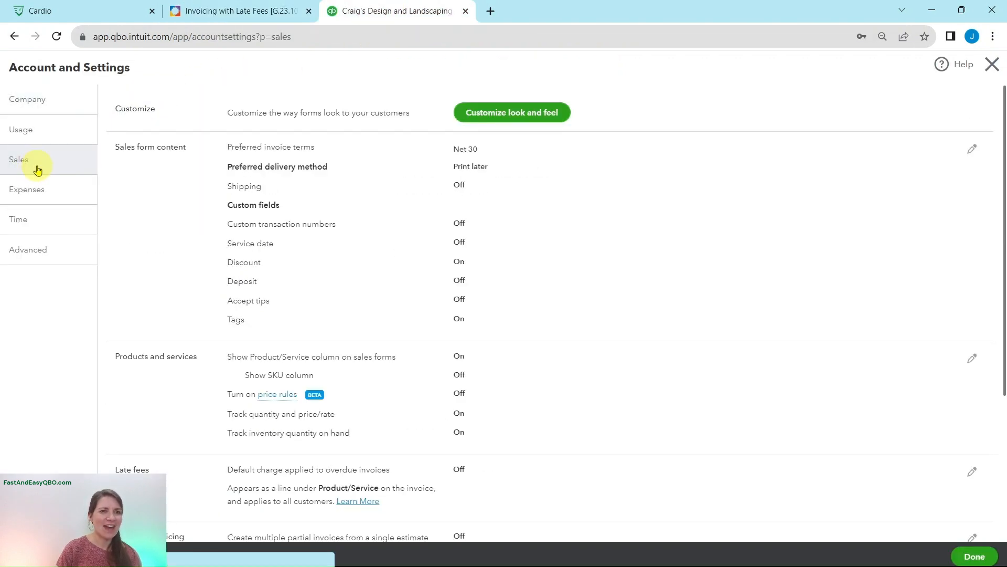
pyautogui.scroll(-4, 664, 234)
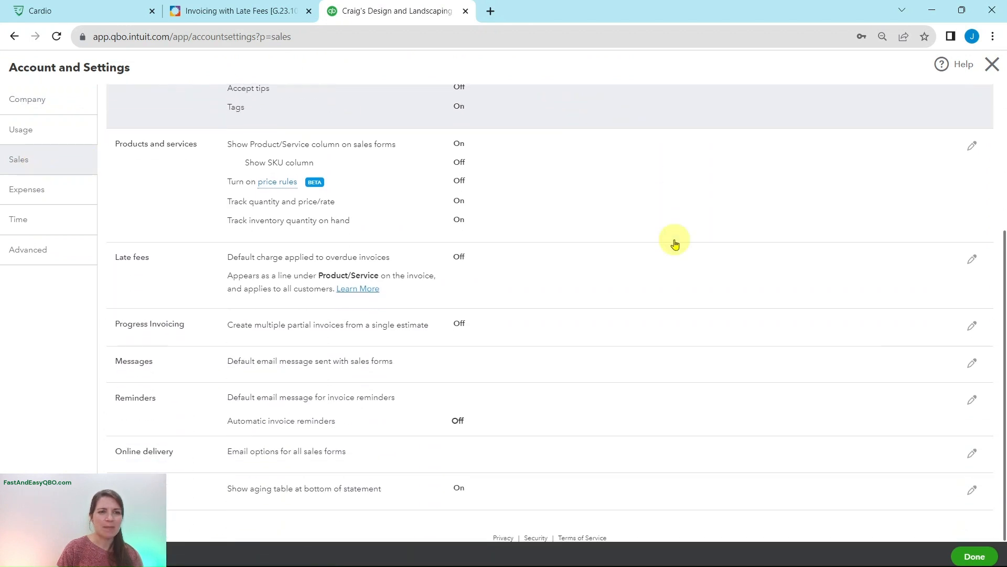
# Read exercise Step 4 and expand the Late fees section of the QuickBooks Sales settings for editing.
pyautogui.click(244, 20)
pyautogui.click(84, 234)
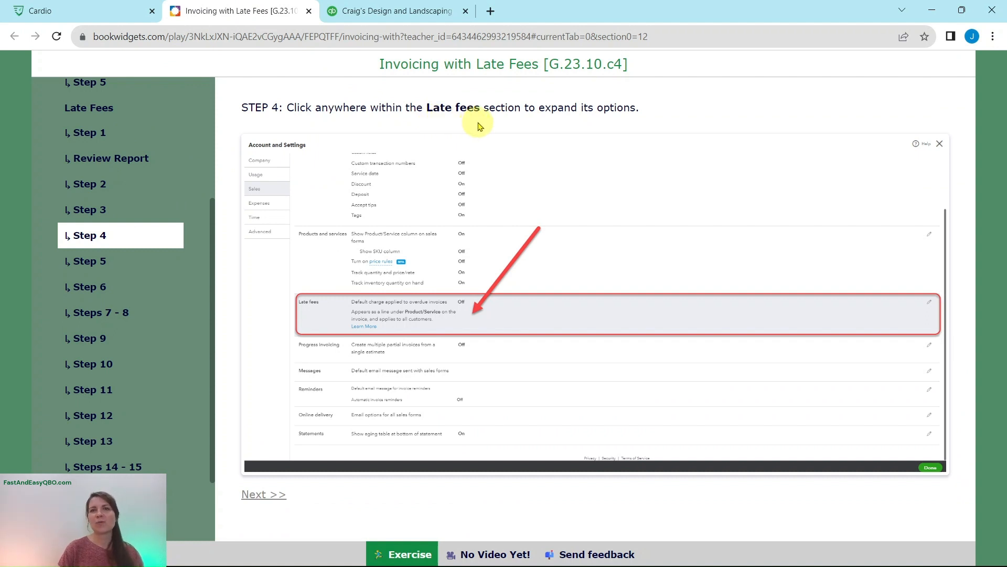
pyautogui.click(413, 16)
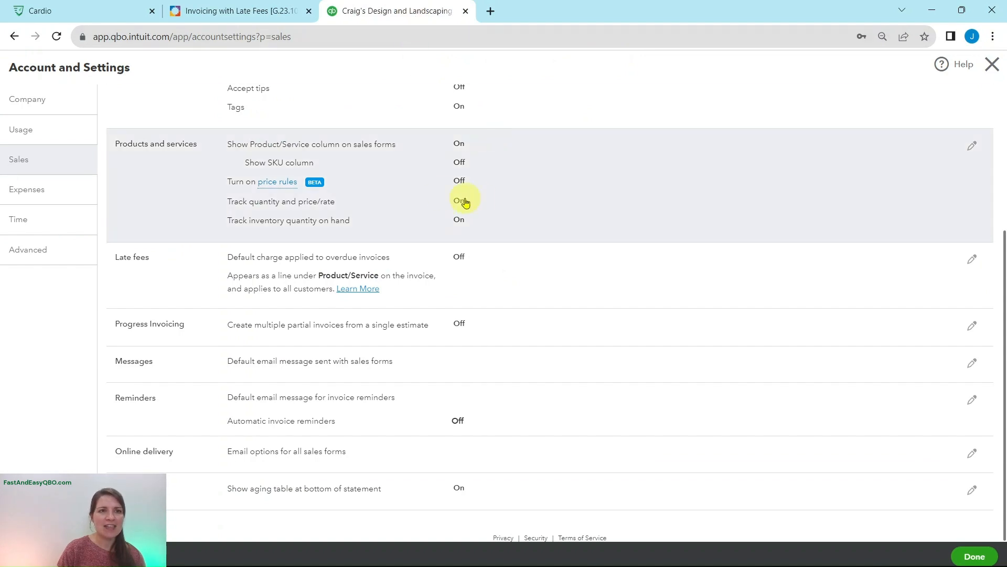
pyautogui.scroll(4, 462, 197)
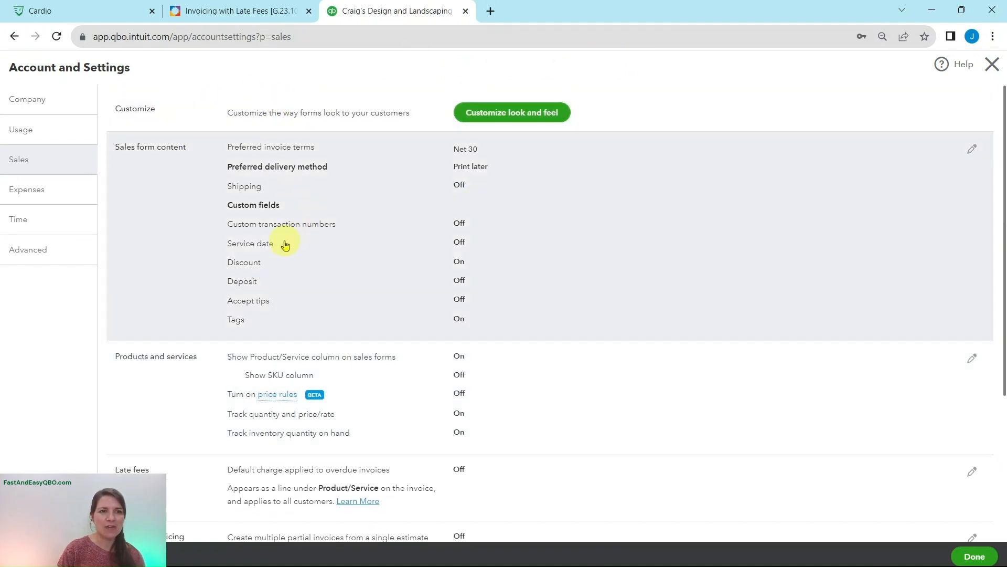
pyautogui.scroll(-4, 490, 466)
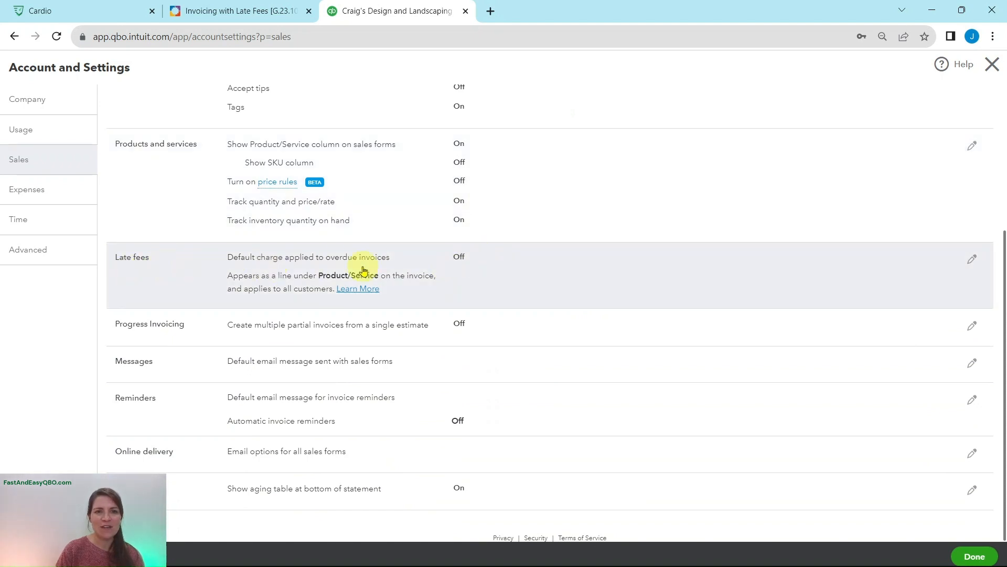
pyautogui.click(599, 275)
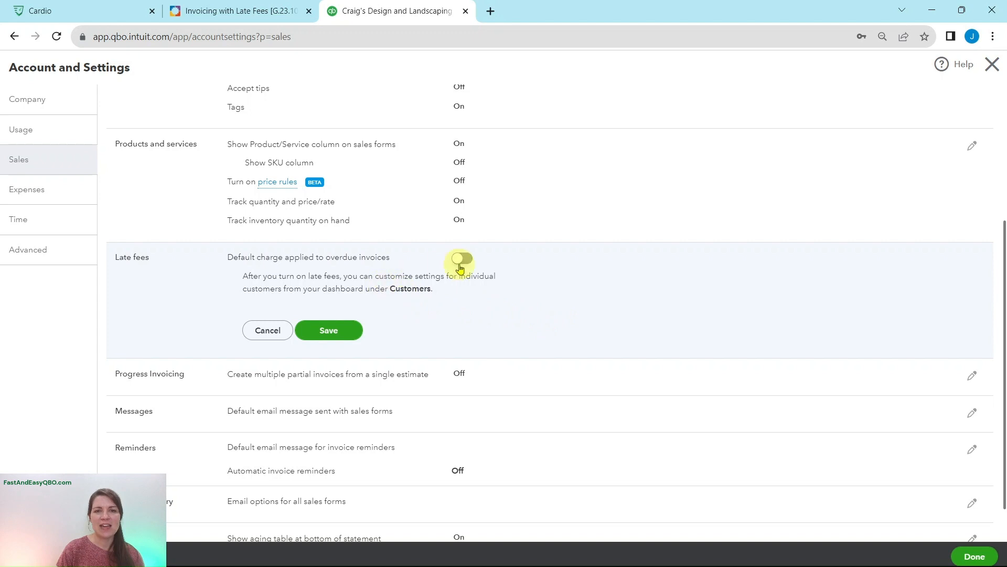
# Read exercise Step 5 and turn on the default charge applied to overdue invoices in QuickBooks.
pyautogui.click(229, 16)
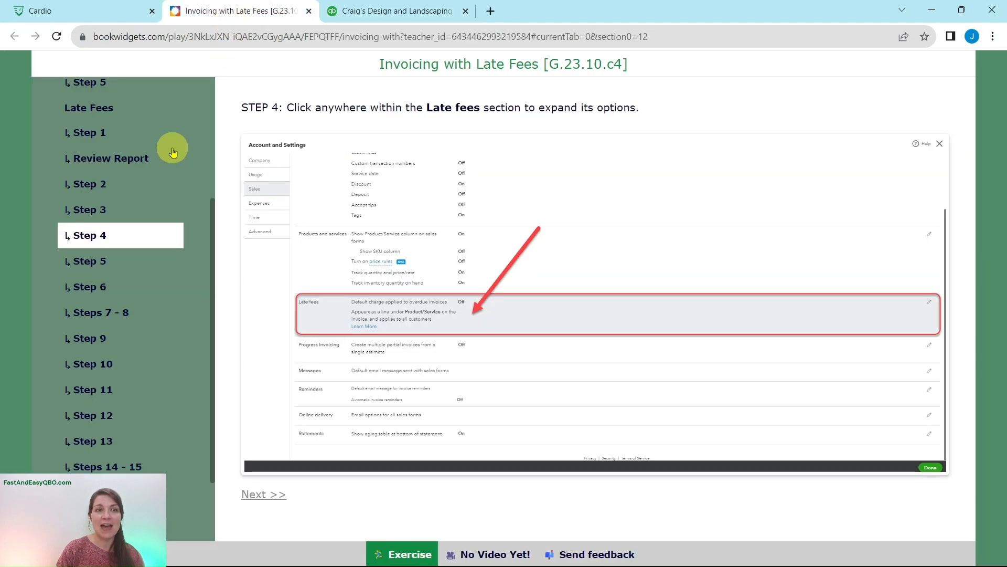
pyautogui.click(90, 262)
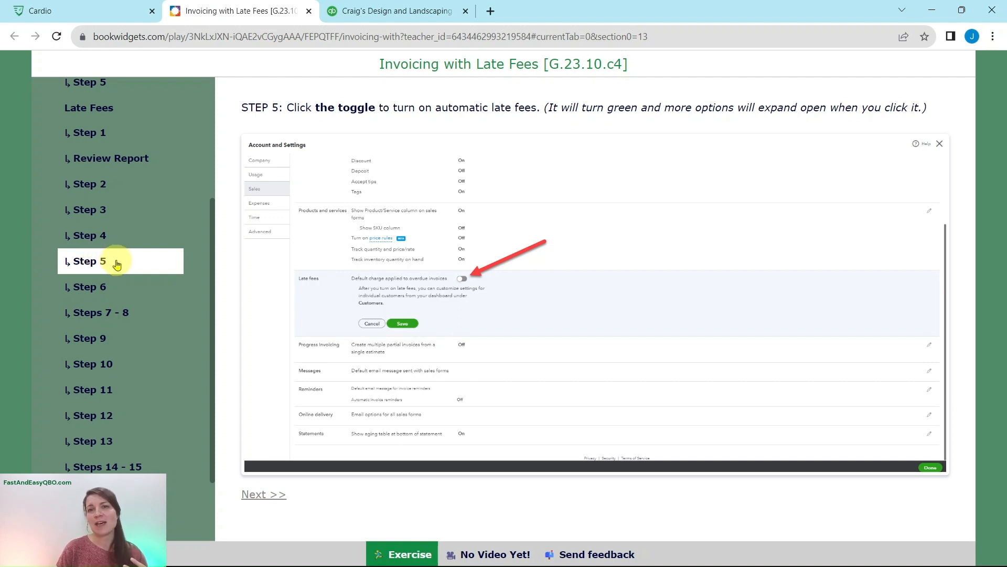
pyautogui.click(376, 18)
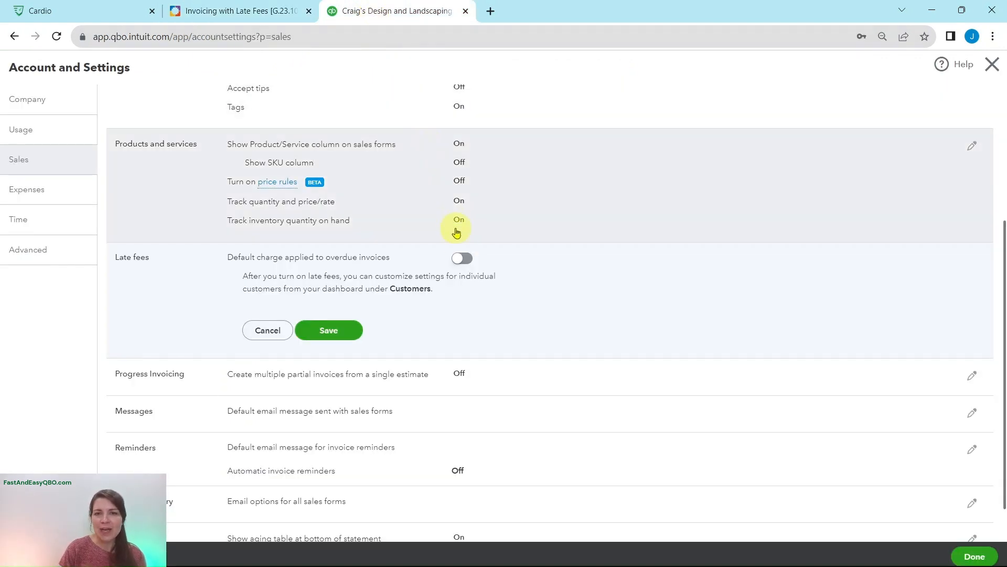
pyautogui.click(461, 261)
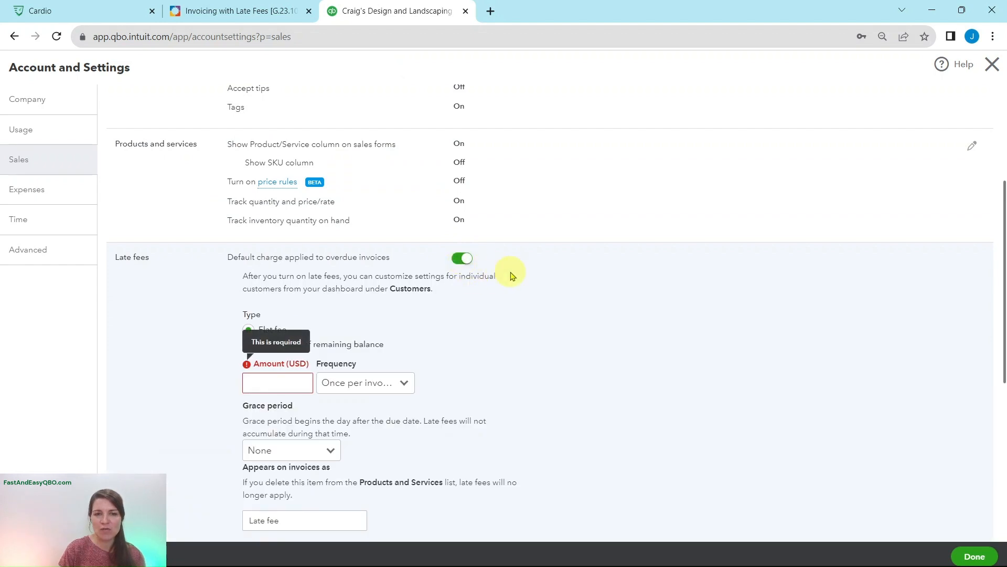
pyautogui.scroll(-4, 517, 270)
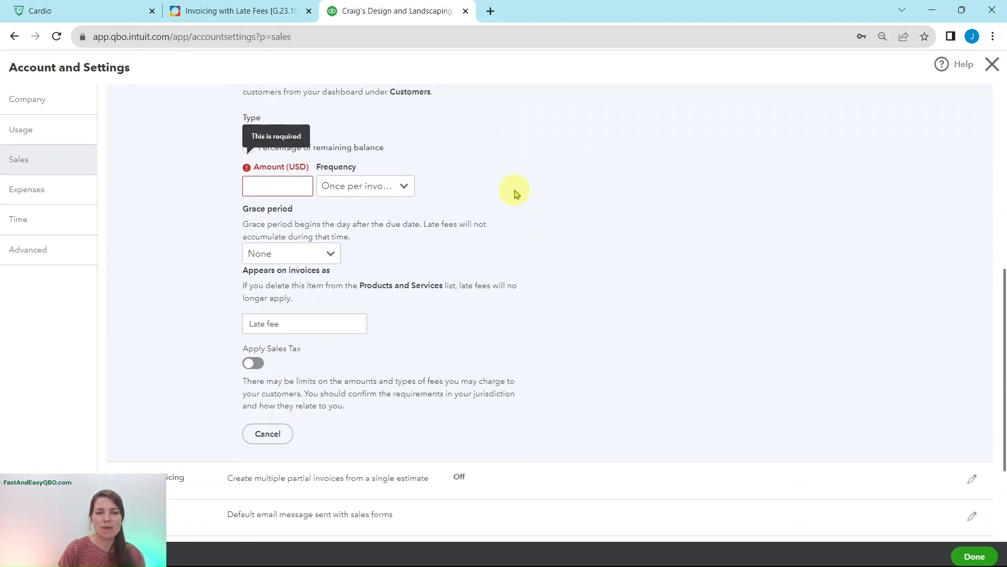
pyautogui.scroll(1, 375, 315)
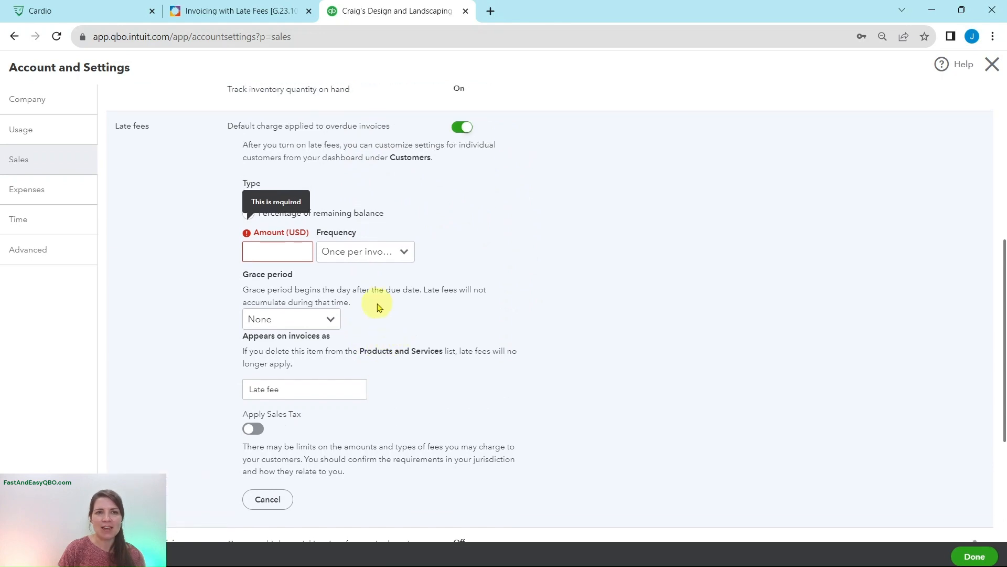
# Read exercise Step 6 and check in QuickBooks that the late fee type is Flat fee.
pyautogui.click(233, 10)
pyautogui.click(90, 287)
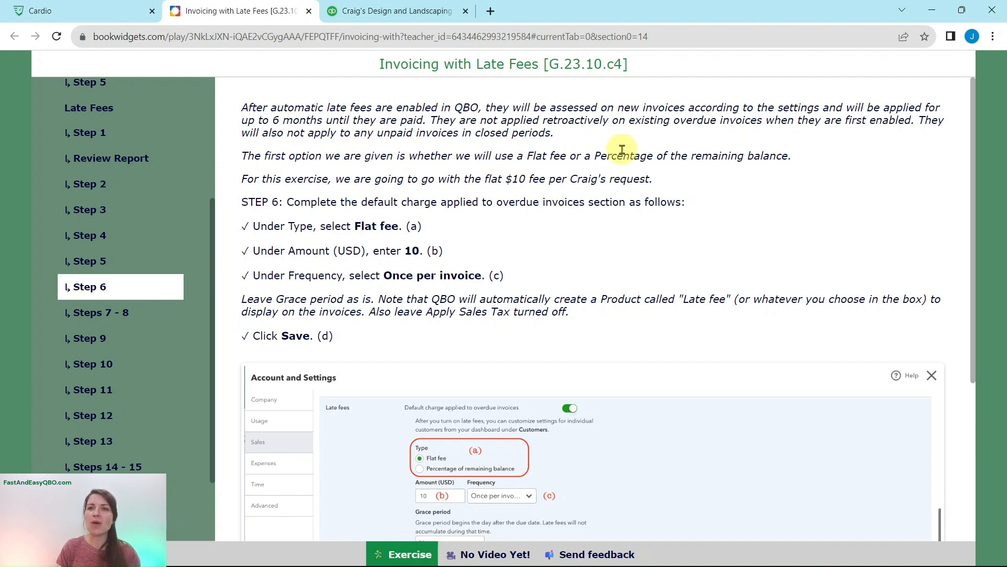
pyautogui.click(424, 16)
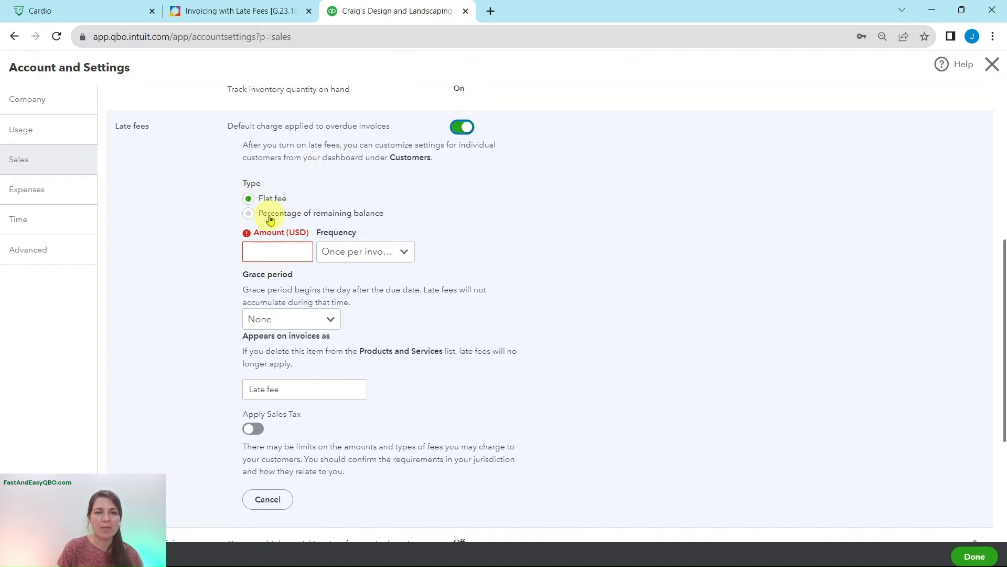
pyautogui.click(270, 12)
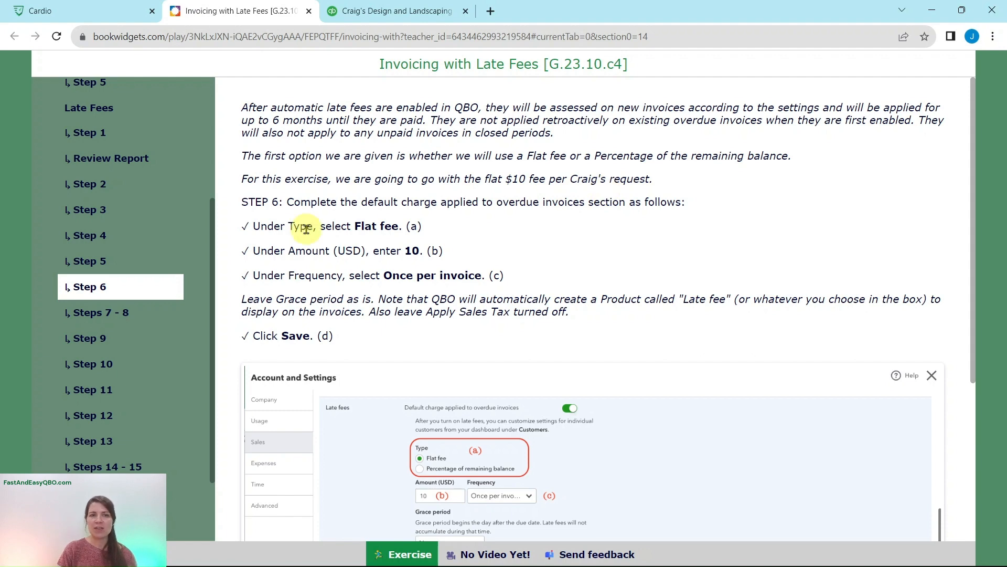
pyautogui.click(363, 15)
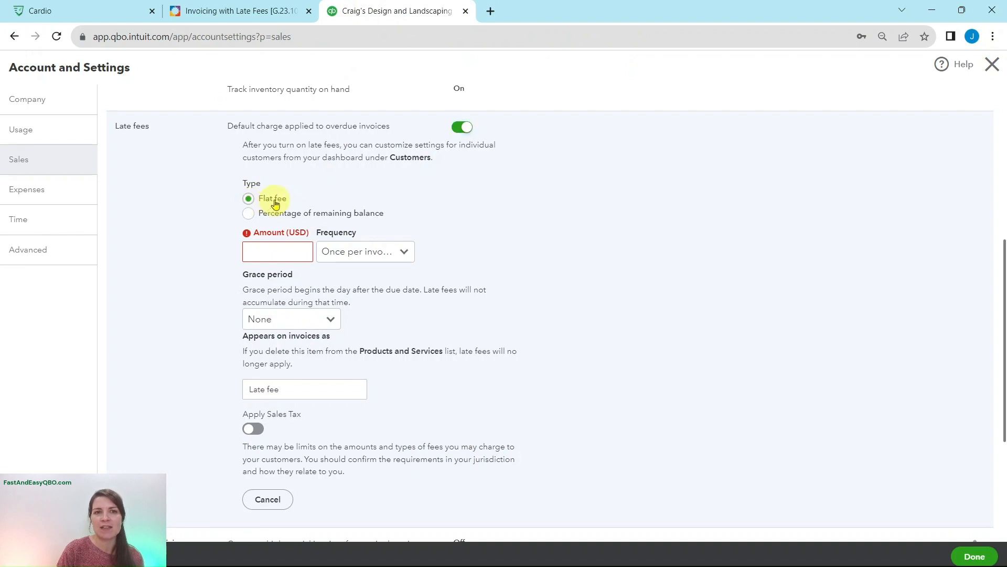
# Check the amount given in exercise Step 6 and set the QuickBooks late fee amount to 10 USD.
pyautogui.click(269, 16)
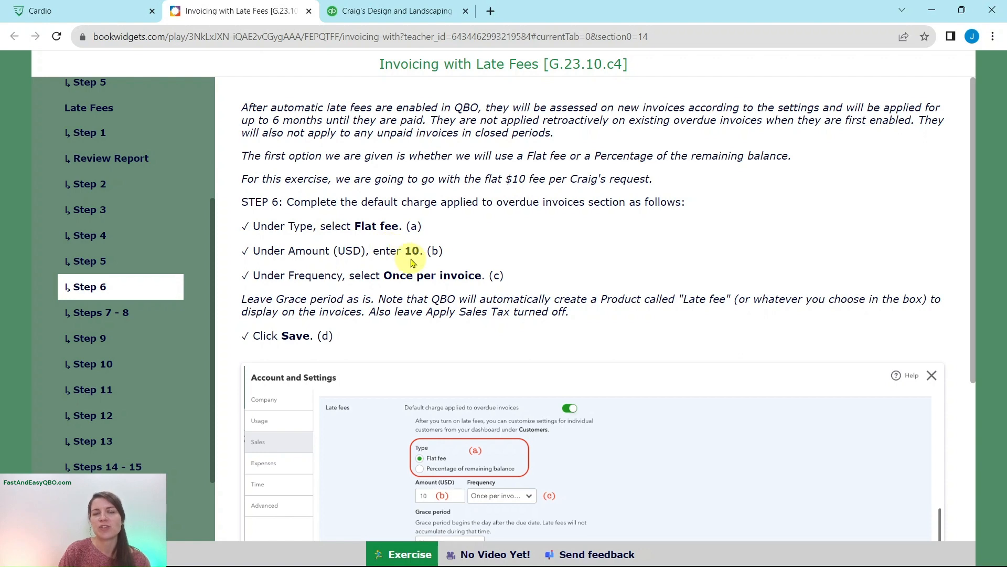
pyautogui.click(425, 12)
pyautogui.click(292, 253)
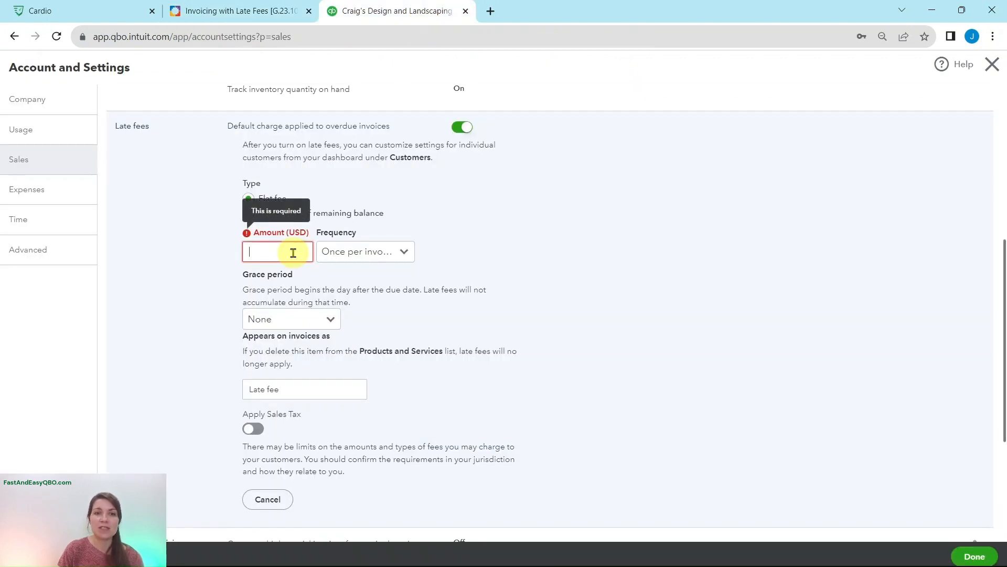
pyautogui.write('10')
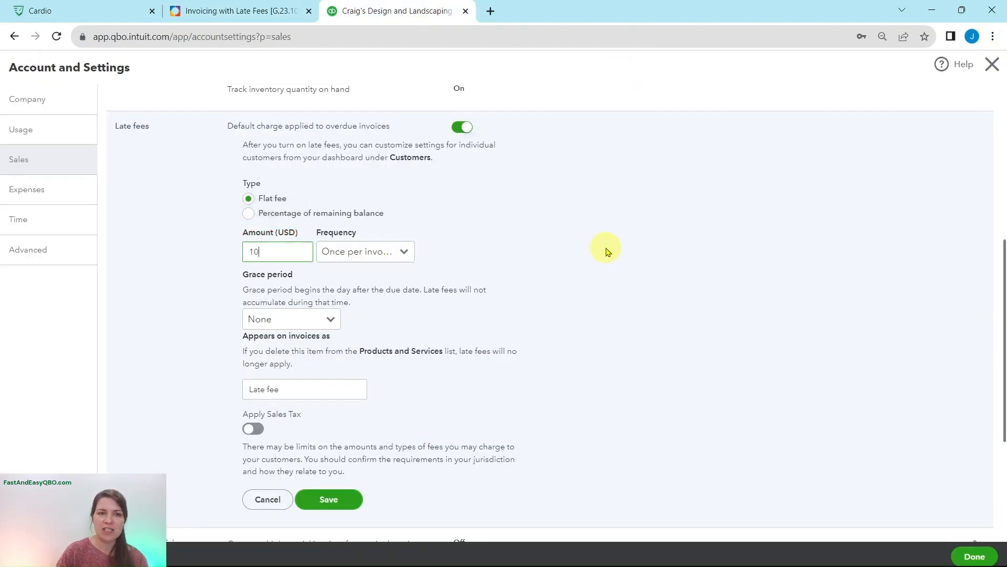
# Check the frequency given in exercise Step 6 and set the QuickBooks late fee frequency to Once per invoice.
pyautogui.click(286, 12)
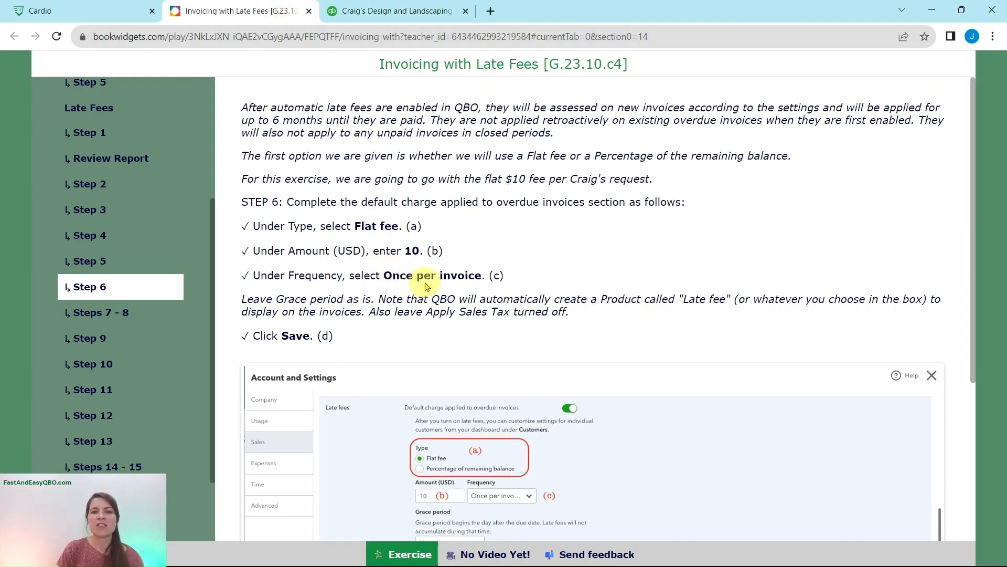
pyautogui.click(394, 27)
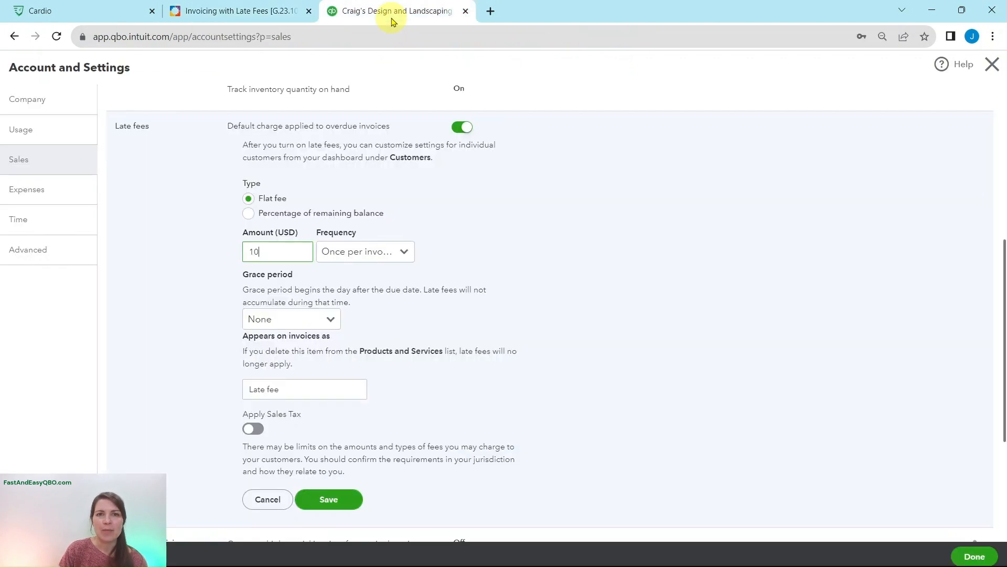
pyautogui.click(405, 253)
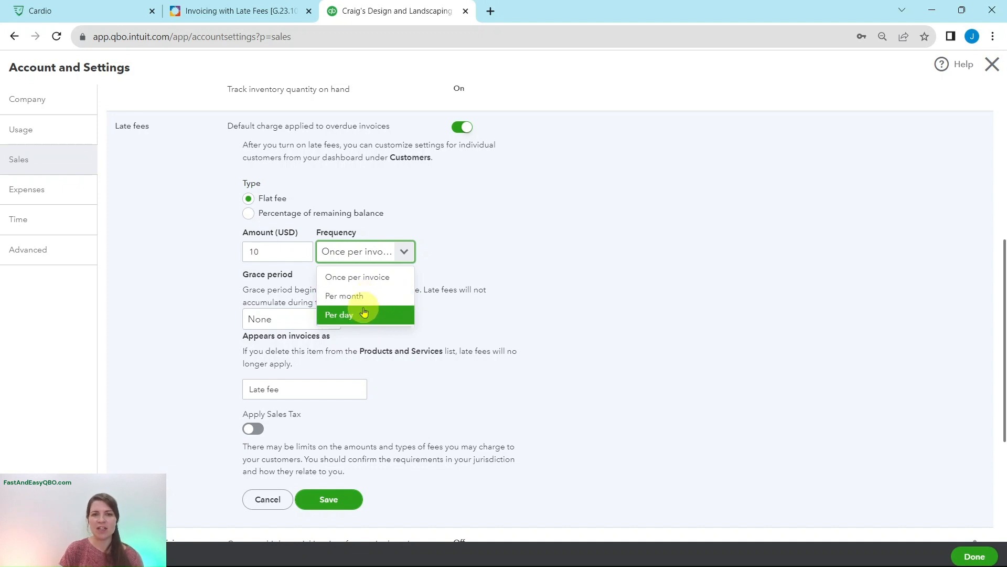
pyautogui.click(370, 280)
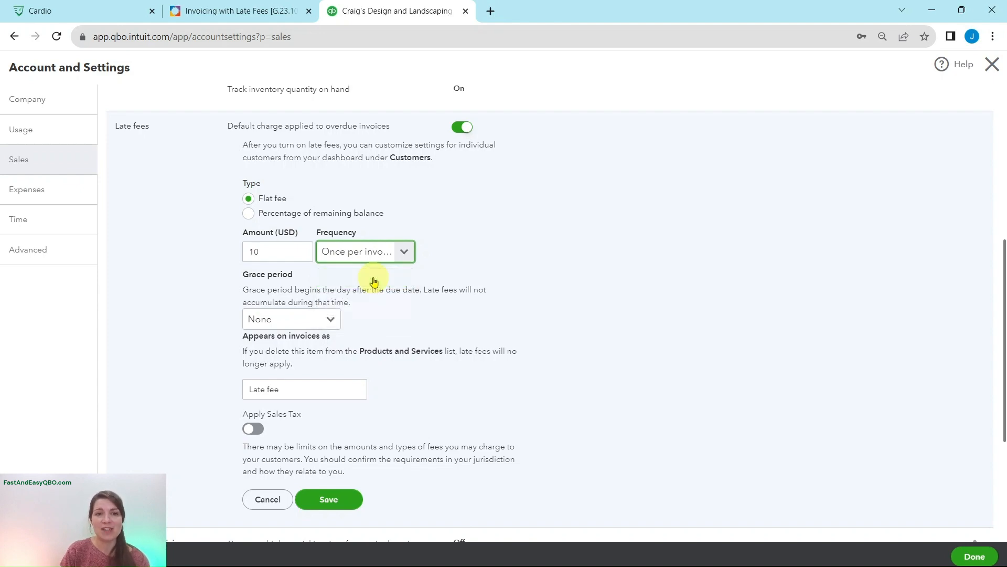
# Recheck exercise Step 6 and review the grace period choices for late fees in QuickBooks, leaving it at None.
pyautogui.click(262, 13)
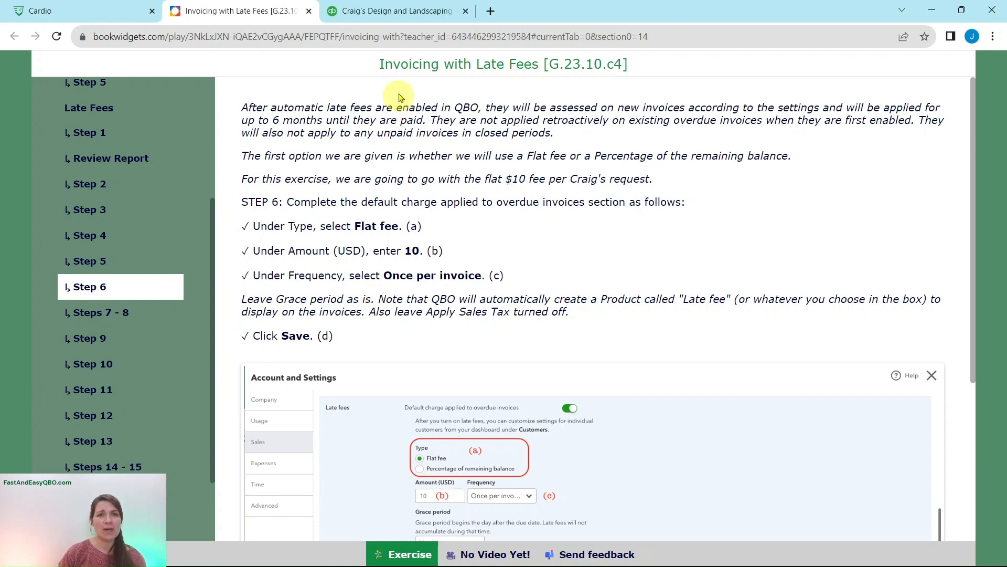
pyautogui.click(376, 9)
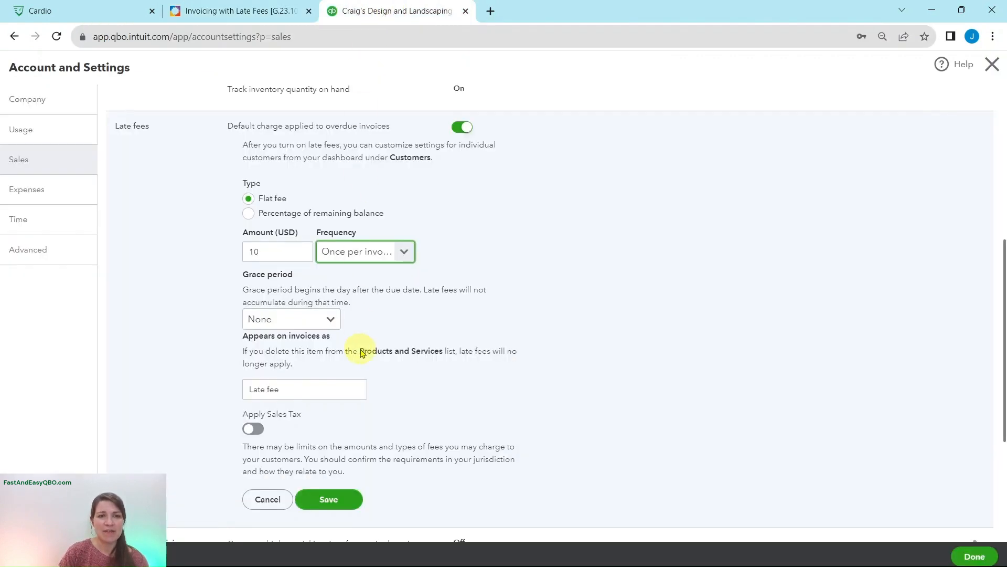
pyautogui.click(331, 325)
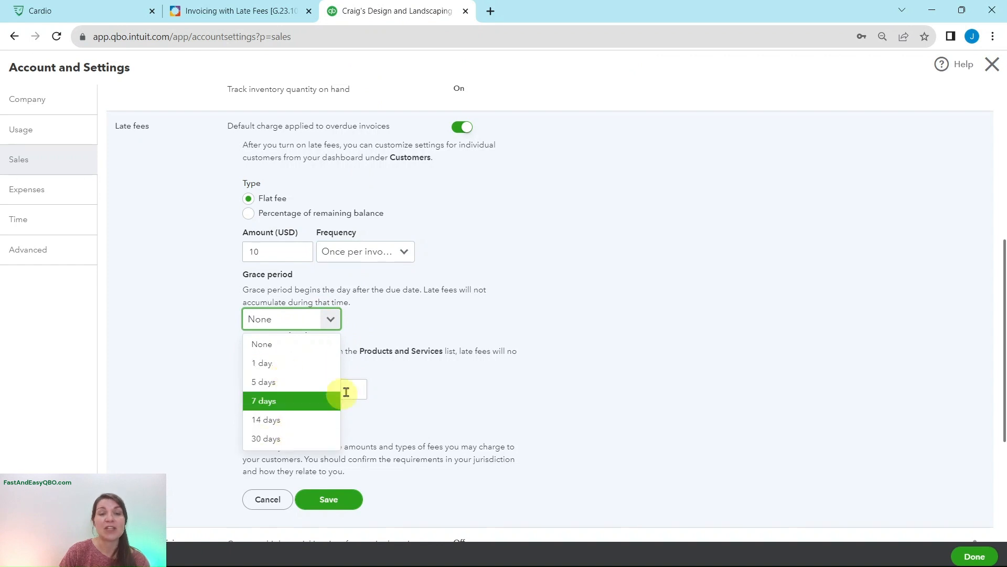
pyautogui.click(403, 330)
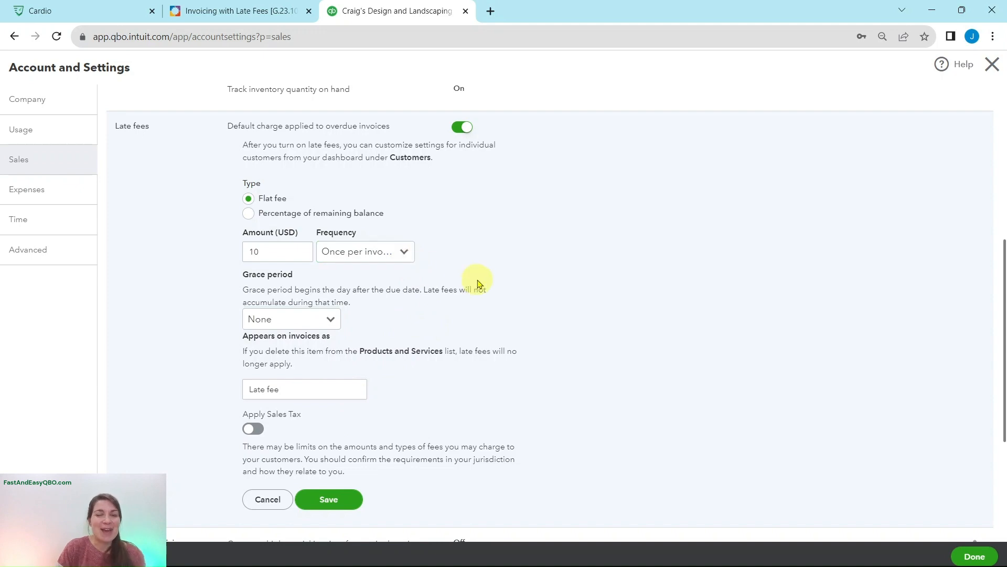
# Review the remaining instructions in exercise Step 6 and save the late fee settings in QuickBooks.
pyautogui.click(267, 17)
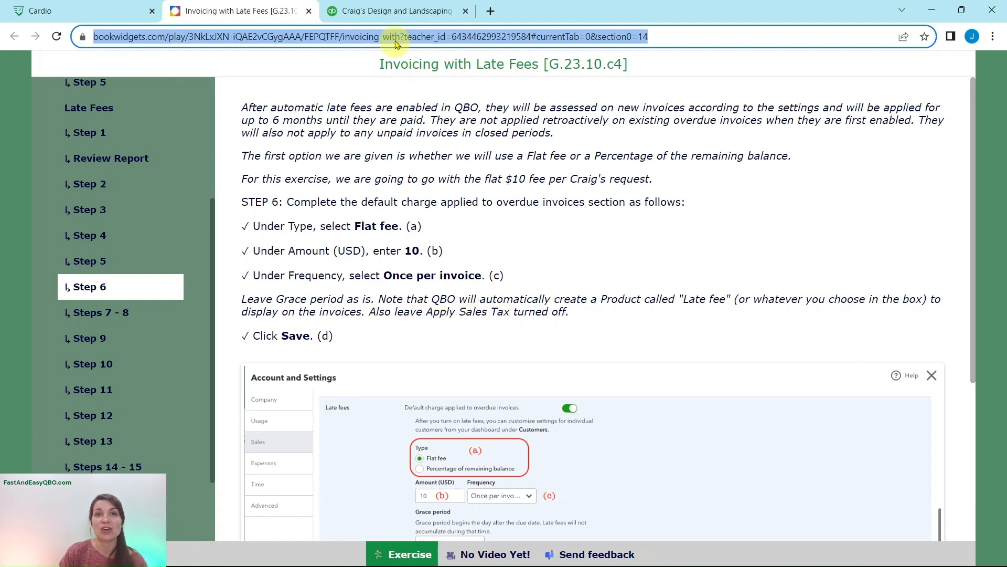
pyautogui.click(393, 11)
pyautogui.scroll(-4, 567, 262)
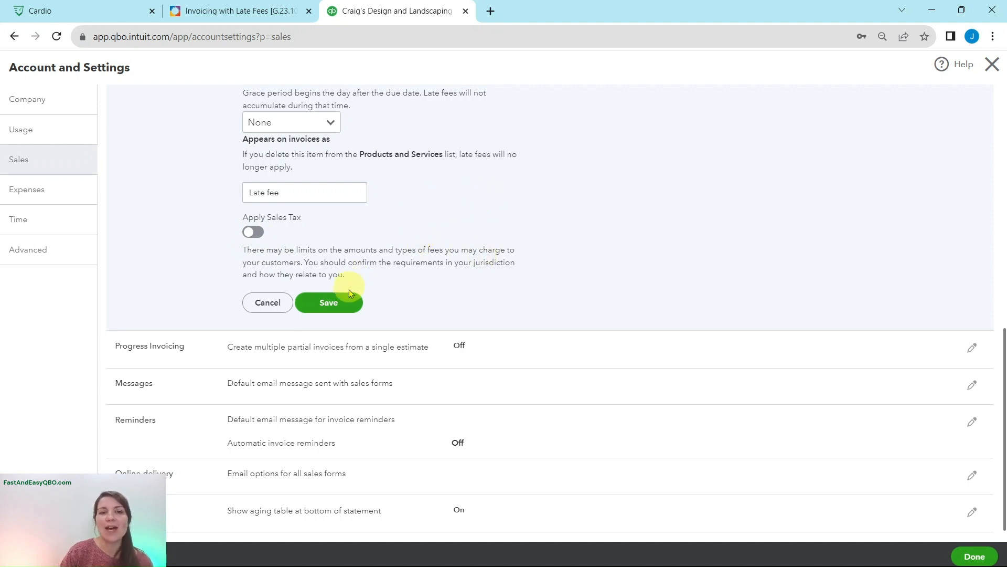
pyautogui.click(341, 308)
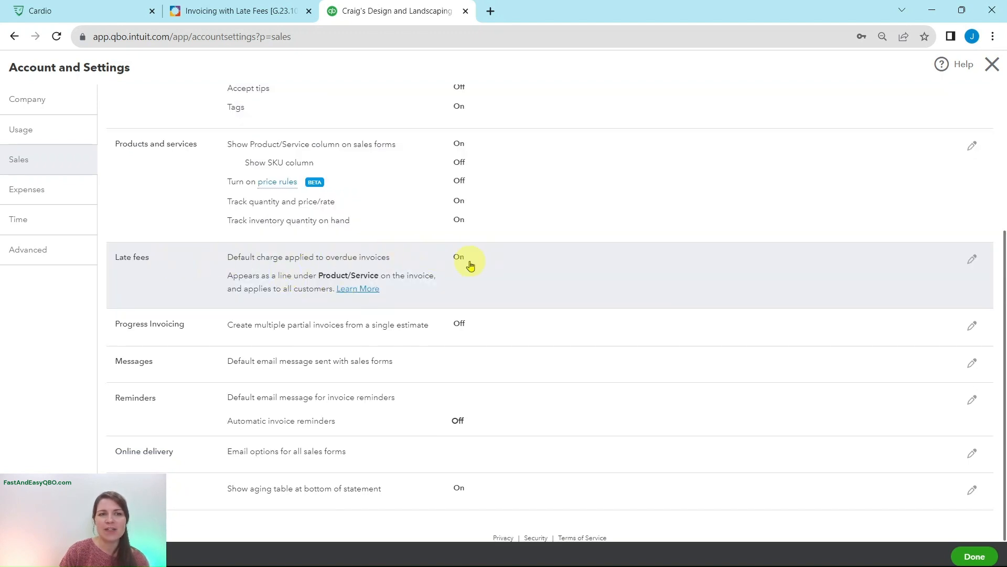
# Read exercise Steps 7 - 8 and open the Reminders section of the QuickBooks sales settings for editing.
pyautogui.click(242, 10)
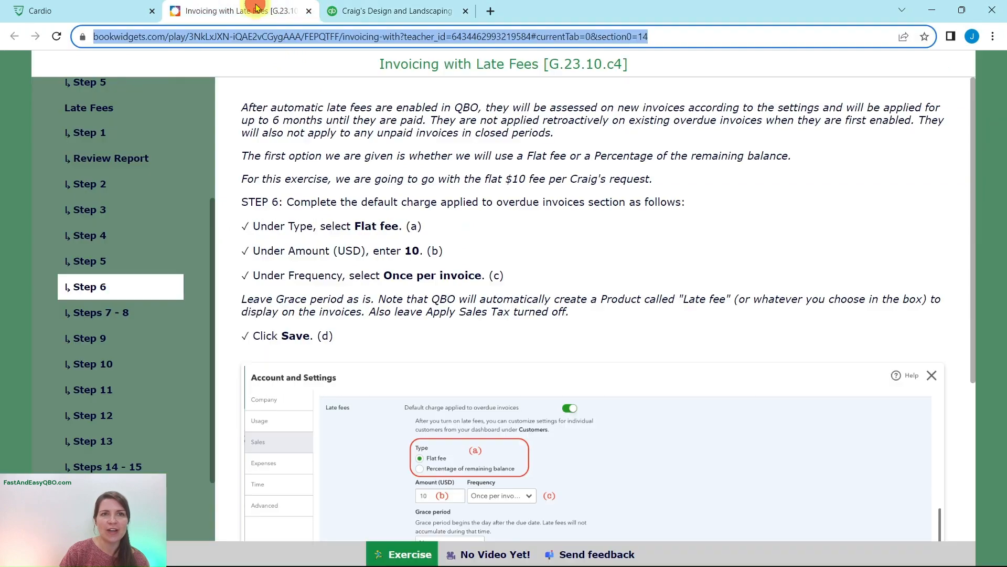
pyautogui.click(75, 313)
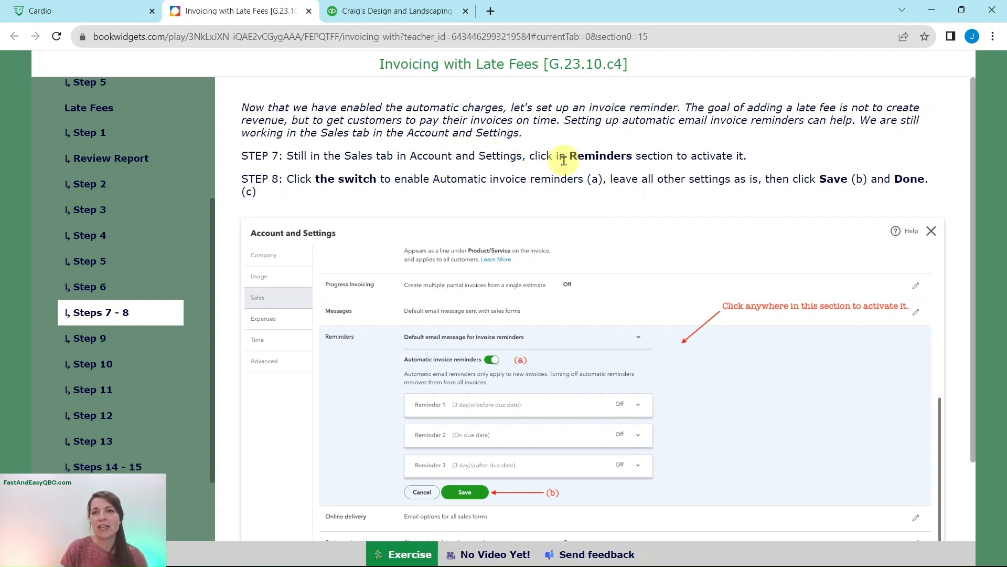
pyautogui.click(423, 11)
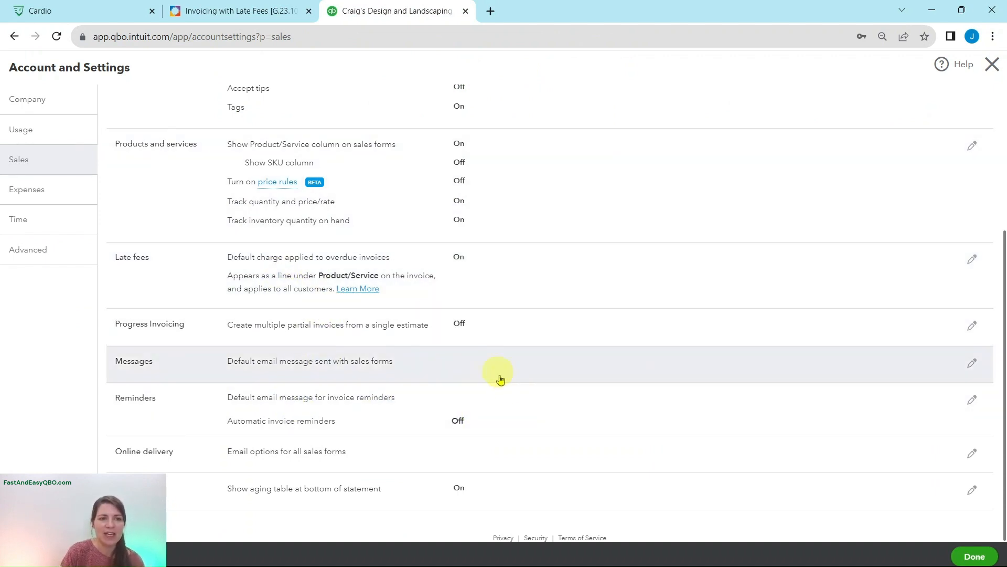
pyautogui.click(532, 410)
pyautogui.scroll(-1, 671, 417)
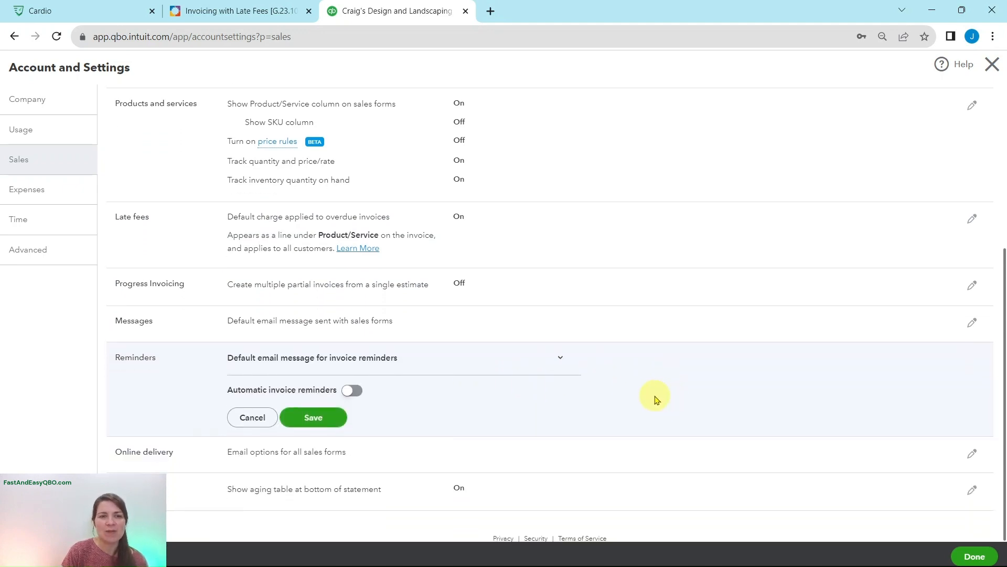
# Recheck exercise Step 8, turn on automatic invoice reminders in QuickBooks, save, and close the account settings.
pyautogui.click(238, 11)
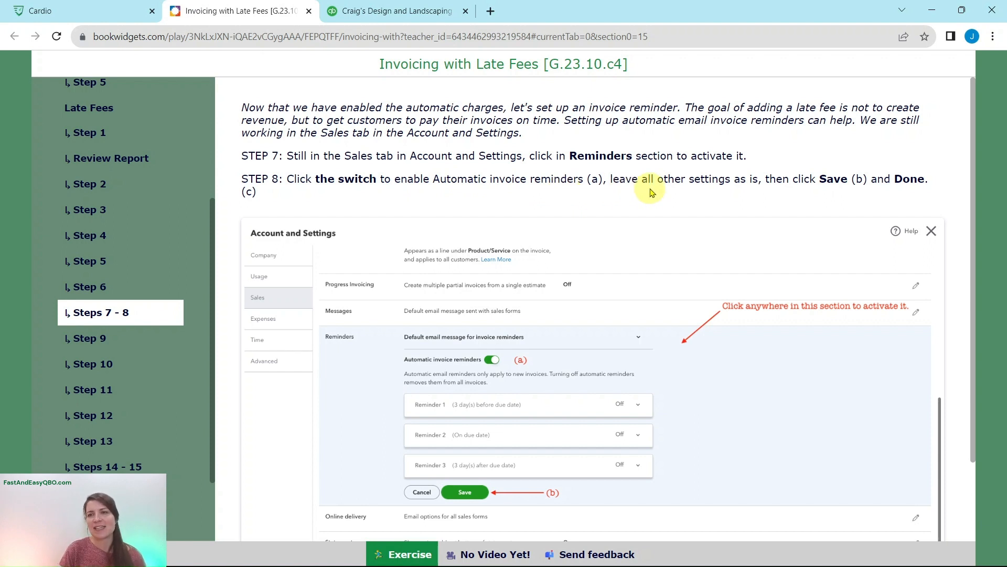
pyautogui.click(413, 16)
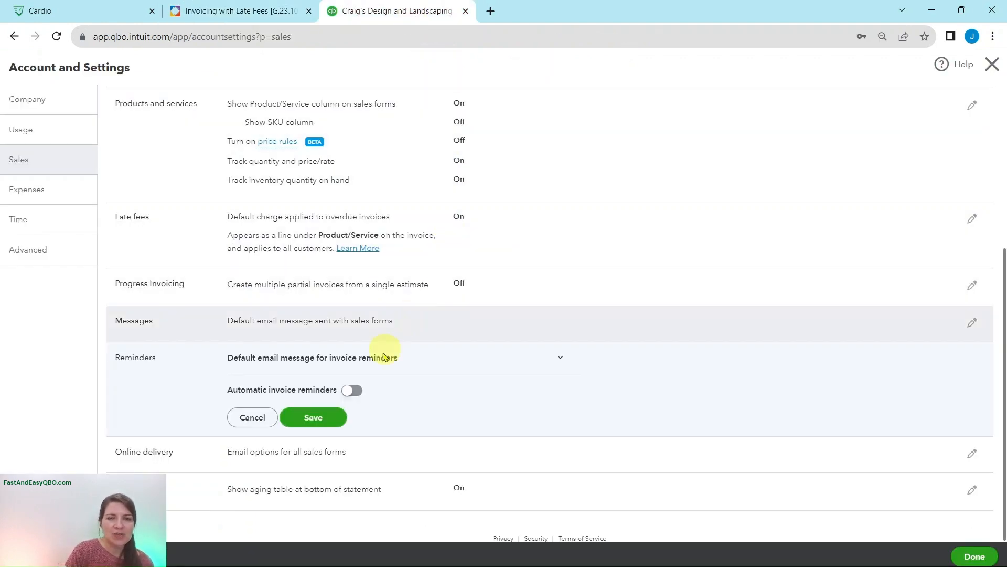
pyautogui.click(353, 390)
pyautogui.scroll(-3, 445, 375)
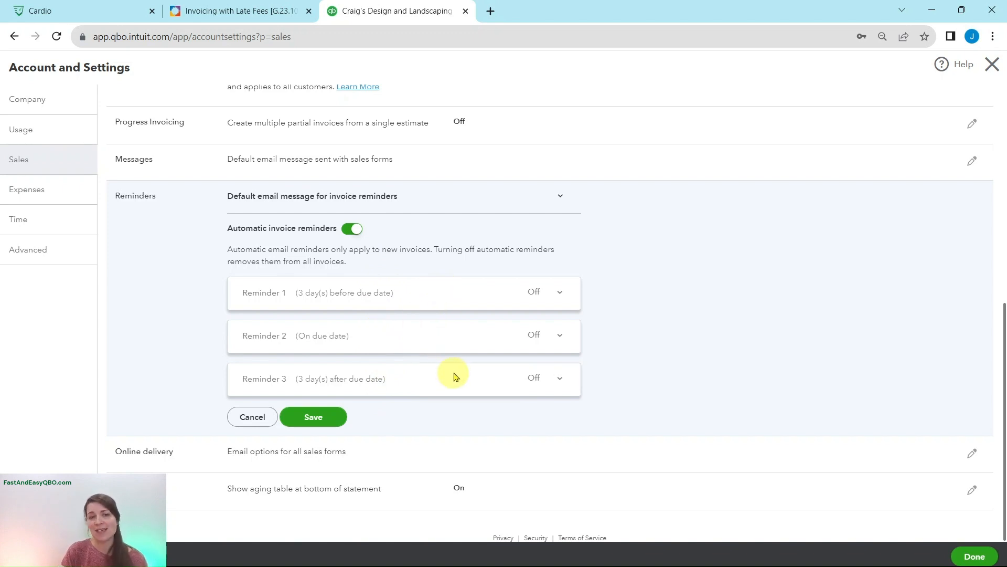
pyautogui.click(331, 422)
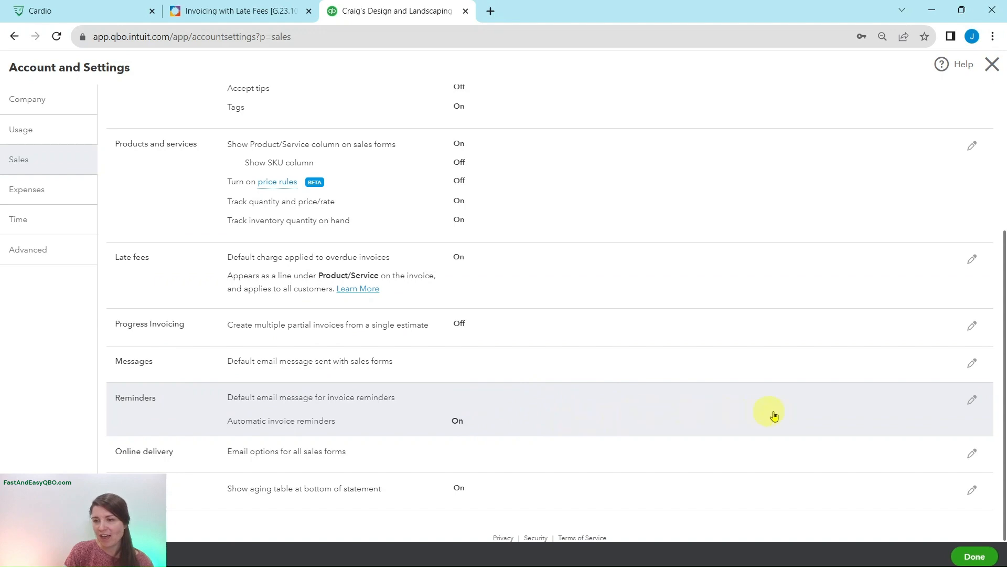
pyautogui.click(976, 556)
pyautogui.scroll(-3, 976, 551)
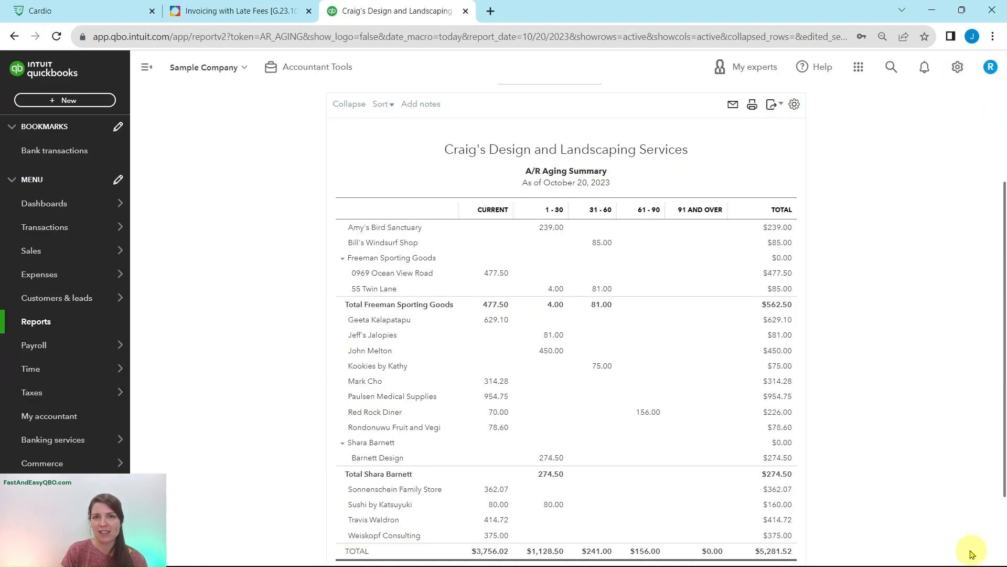
# Read exercise Step 9 and open the Custom form styles list in QuickBooks.
pyautogui.click(215, 11)
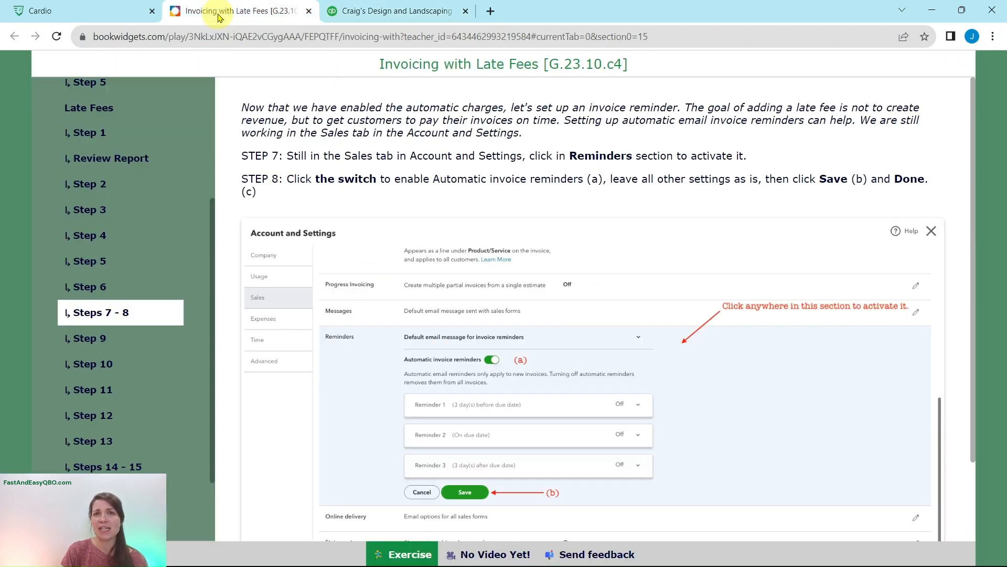
pyautogui.scroll(-2, 127, 187)
pyautogui.click(97, 244)
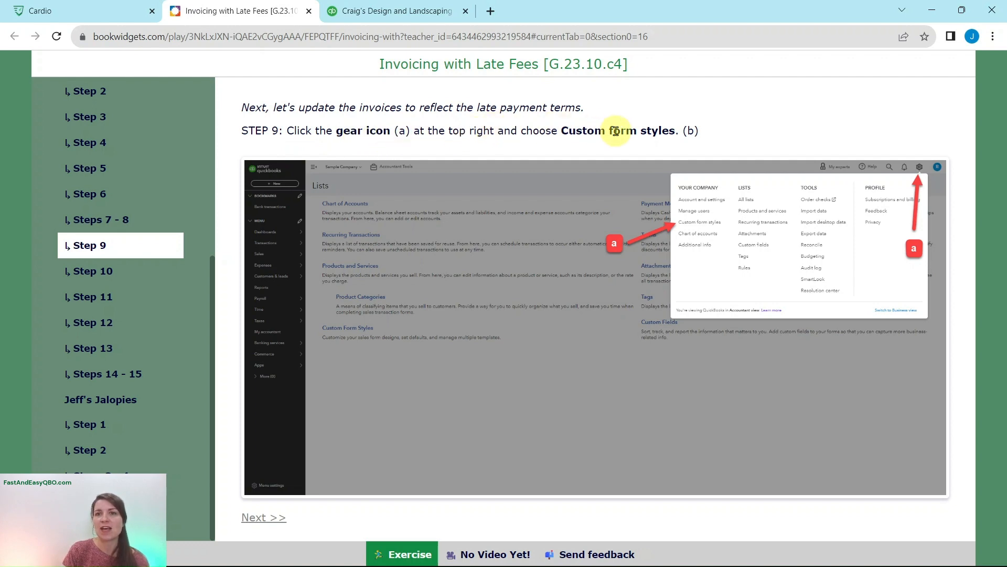
pyautogui.click(424, 15)
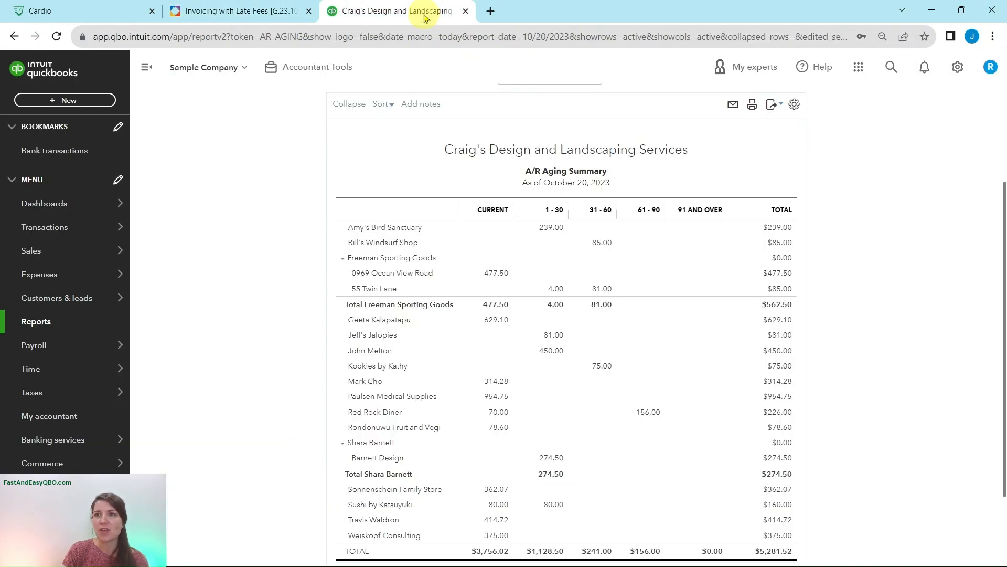
pyautogui.click(958, 69)
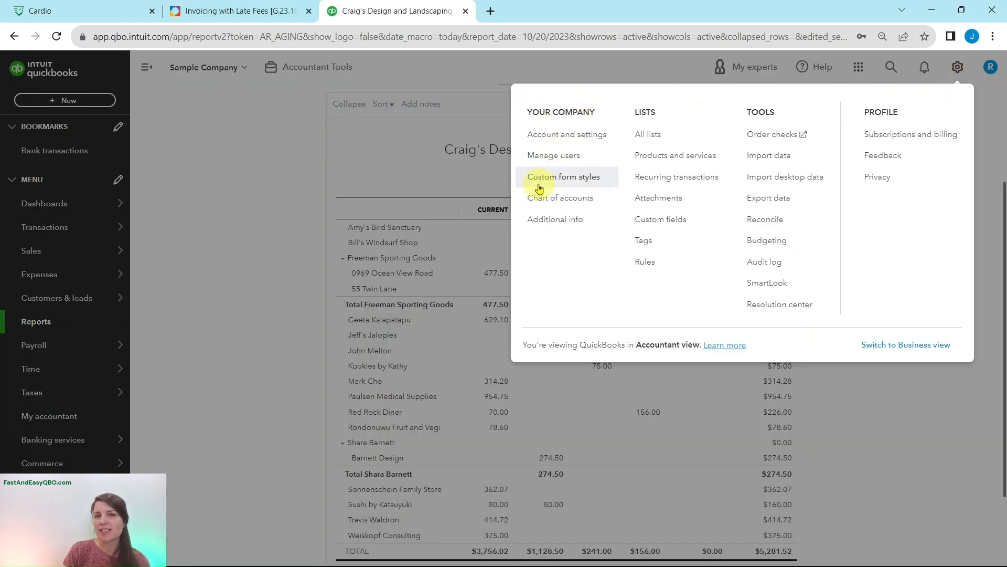
pyautogui.click(580, 179)
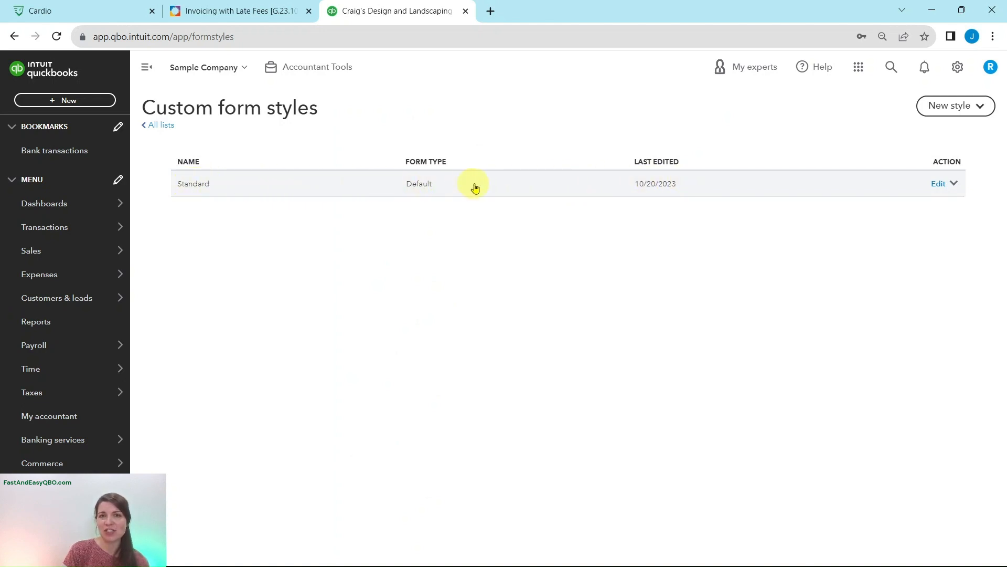
# Read exercise Step 10 and open the Standard form style for editing in QuickBooks.
pyautogui.click(256, 12)
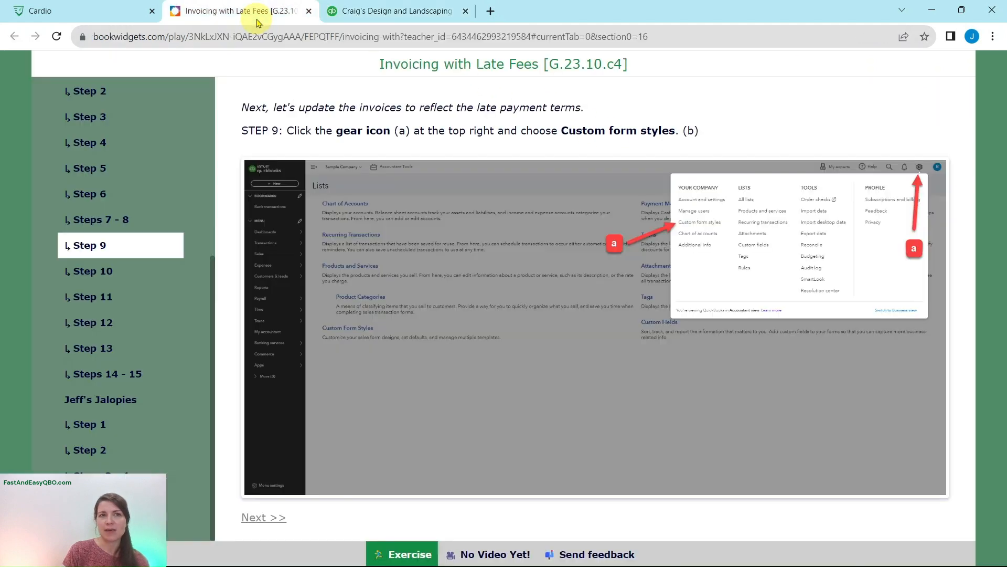
pyautogui.click(84, 275)
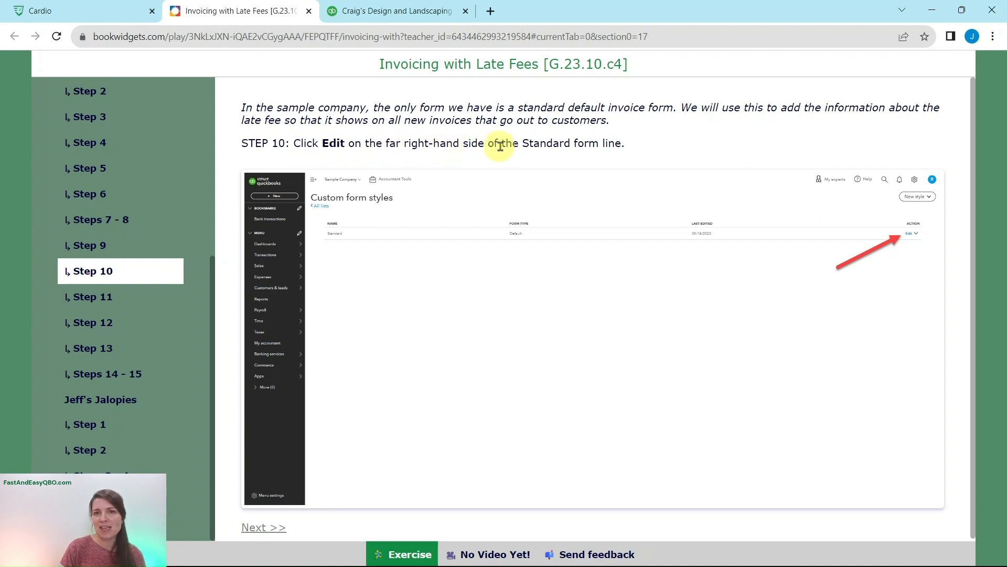
pyautogui.click(412, 12)
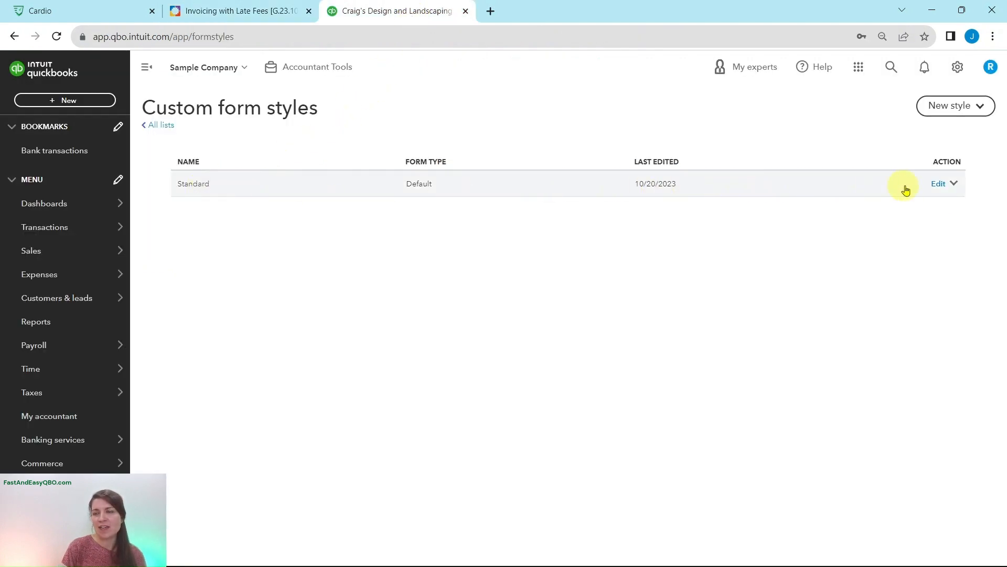
pyautogui.click(939, 185)
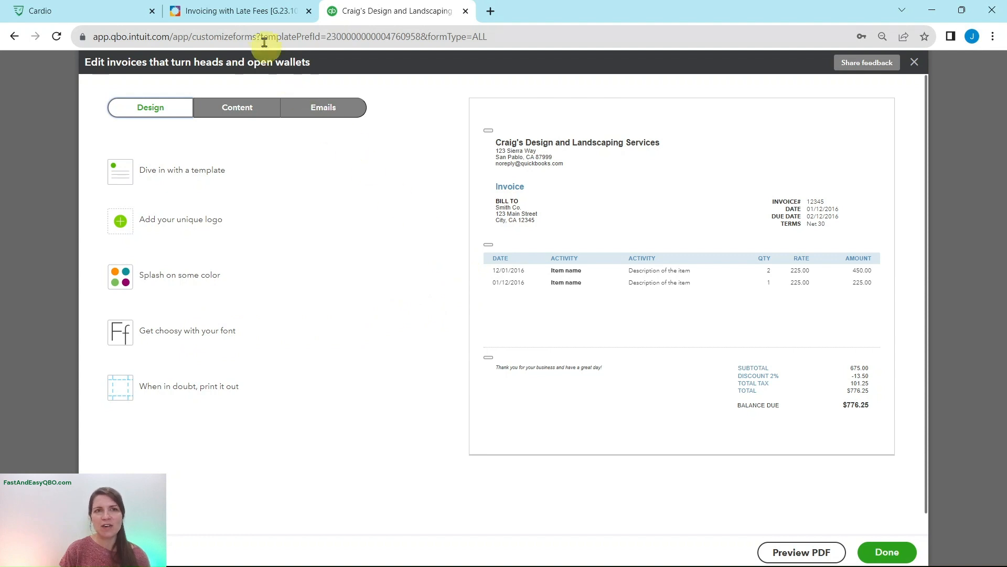
# Read exercise Step 11 and open the footer section of the Standard form's content for editing in QuickBooks.
pyautogui.click(241, 11)
pyautogui.click(107, 298)
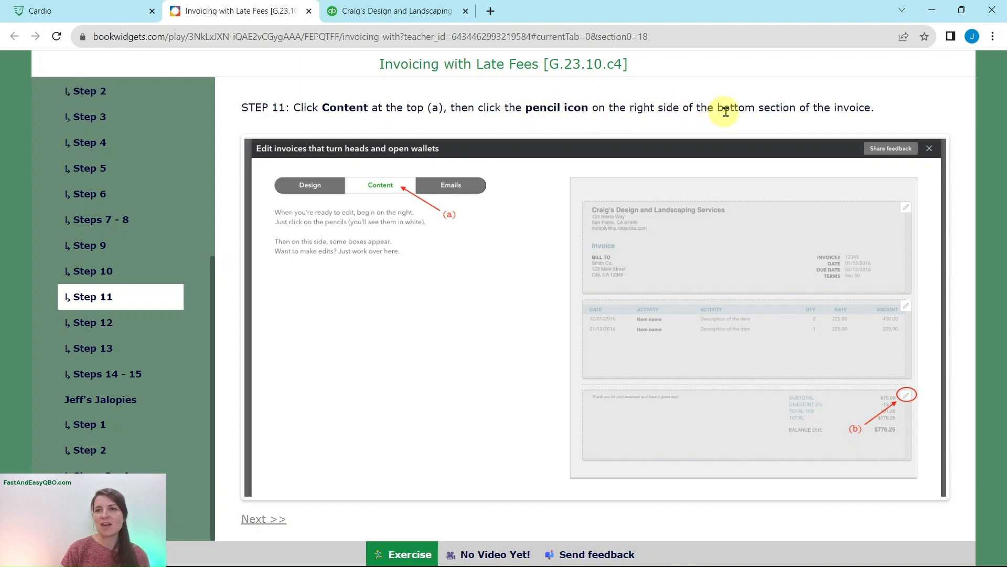
pyautogui.click(412, 16)
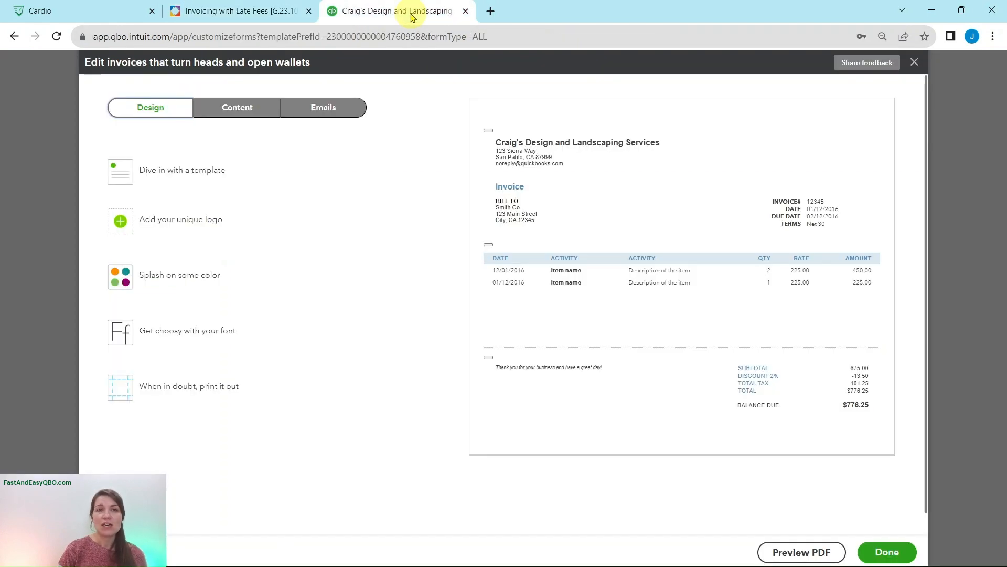
pyautogui.click(238, 111)
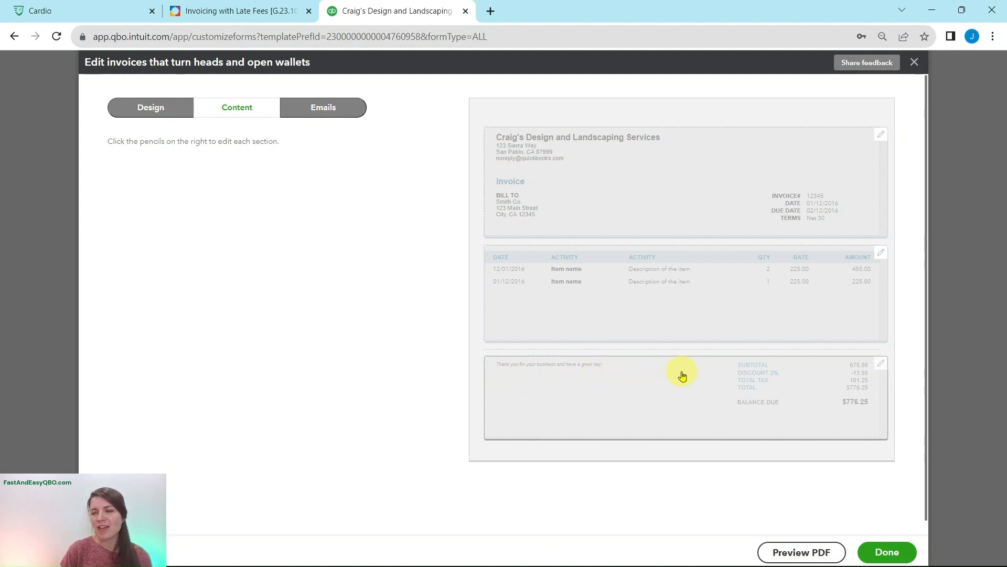
pyautogui.click(880, 369)
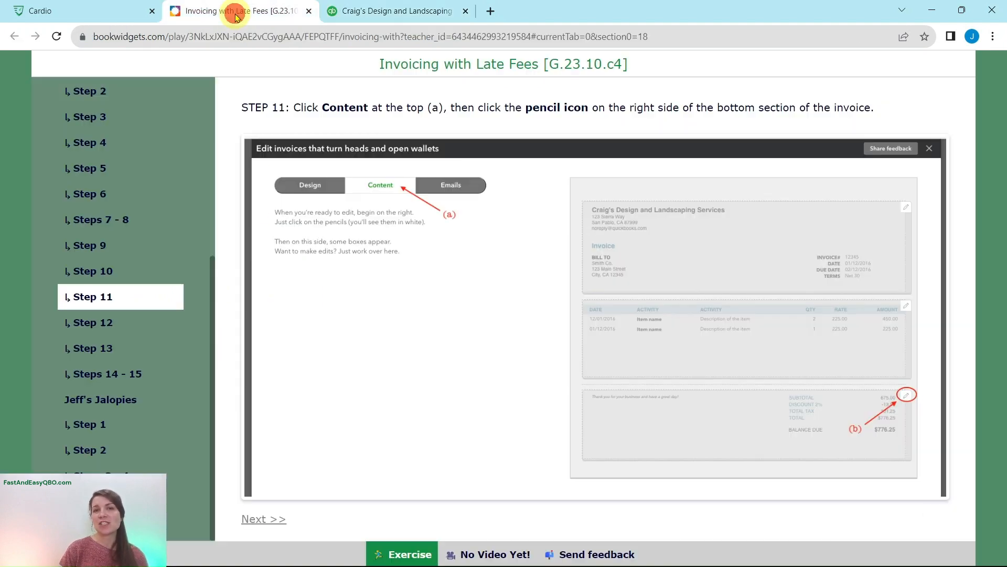
# Open exercise Step 12 and copy its customer message about payment terms and the $10 fee on late invoices.
pyautogui.click(237, 10)
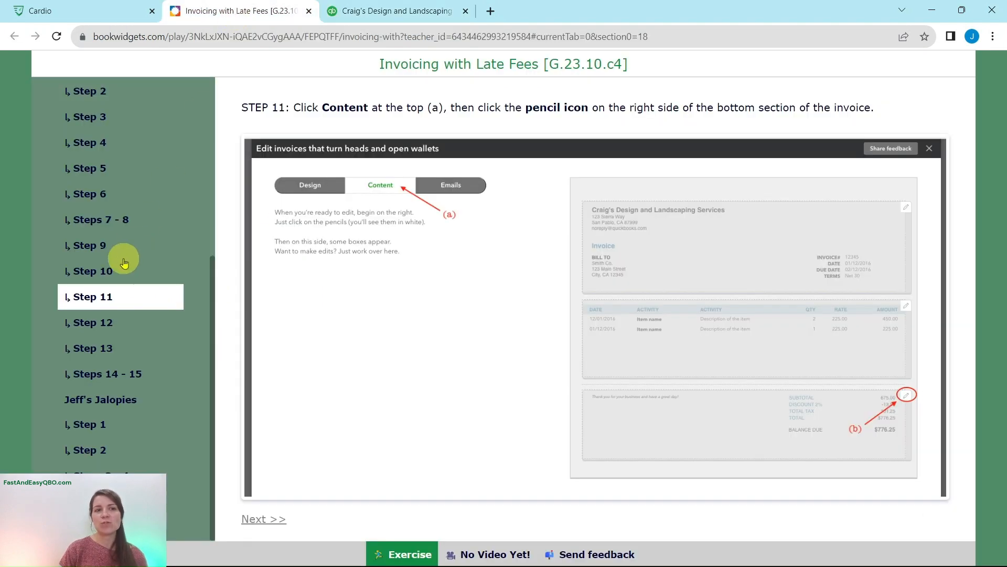
pyautogui.click(95, 324)
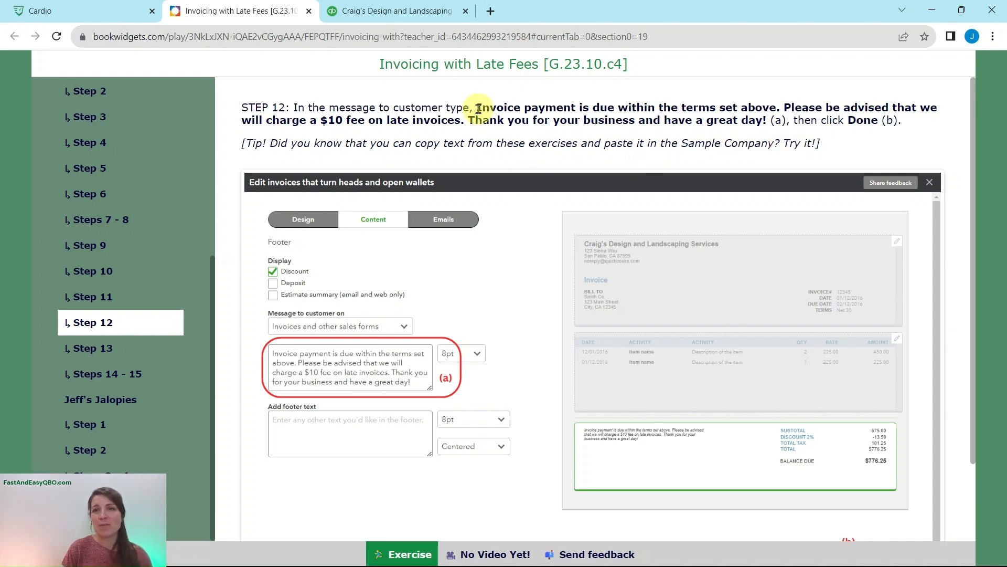
pyautogui.moveTo(478, 108); pyautogui.dragTo(770, 118)
pyautogui.hotkey('ctrl', 'c')
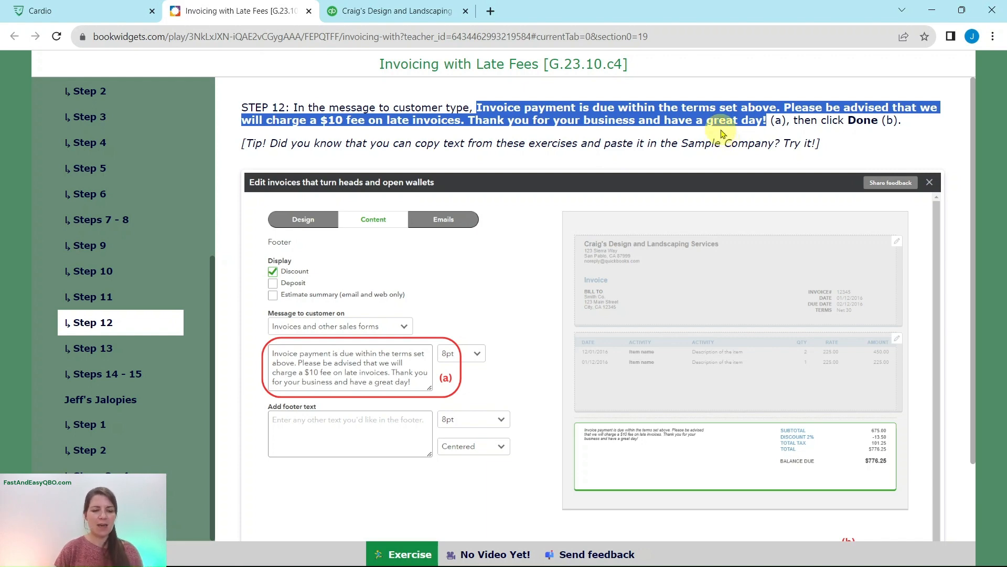
# Replace the footer's message to customer for invoices and other sales forms in QuickBooks with the copied $10 late-fee notice.
pyautogui.click(394, 10)
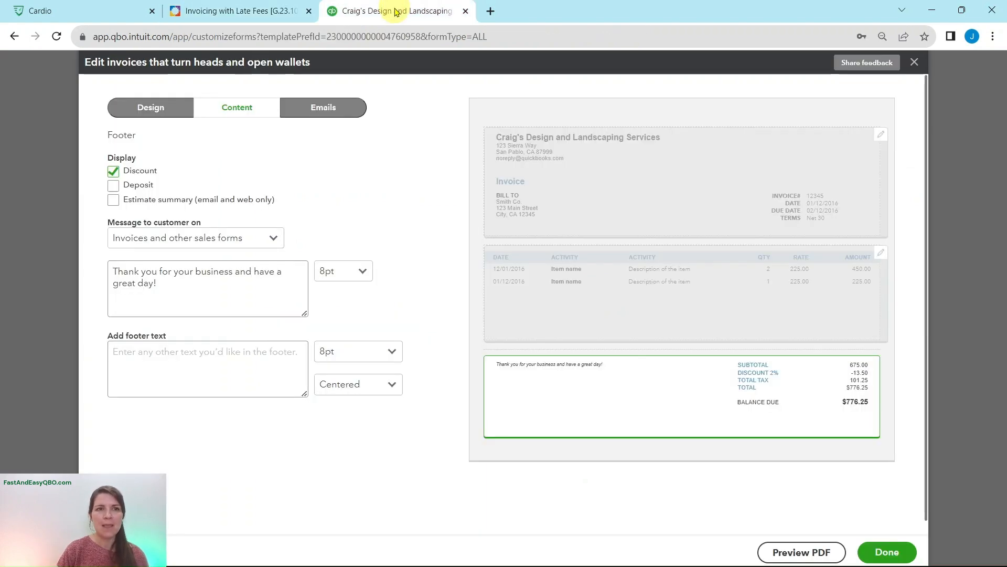
pyautogui.moveTo(169, 284); pyautogui.dragTo(124, 265)
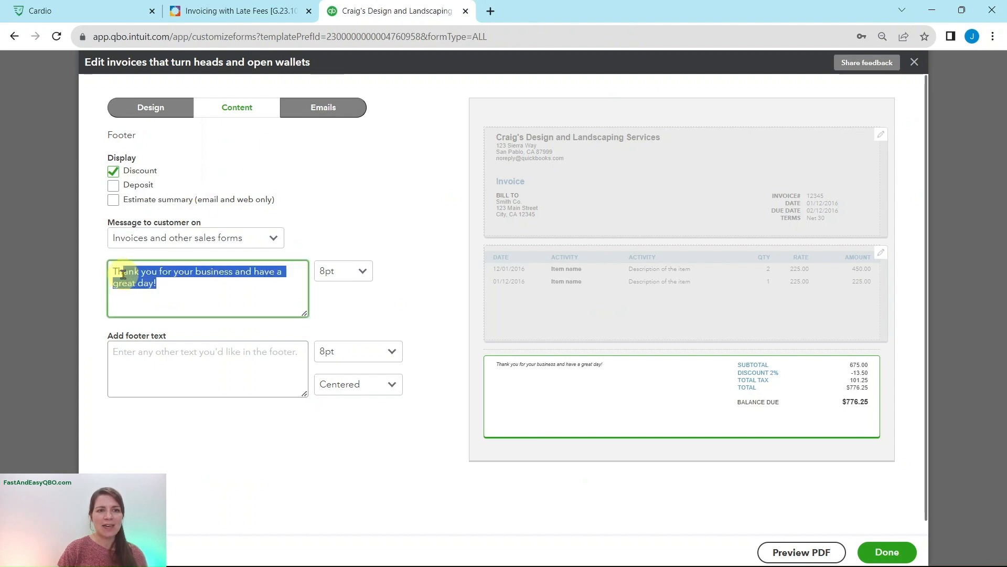
pyautogui.press('BackSpace')
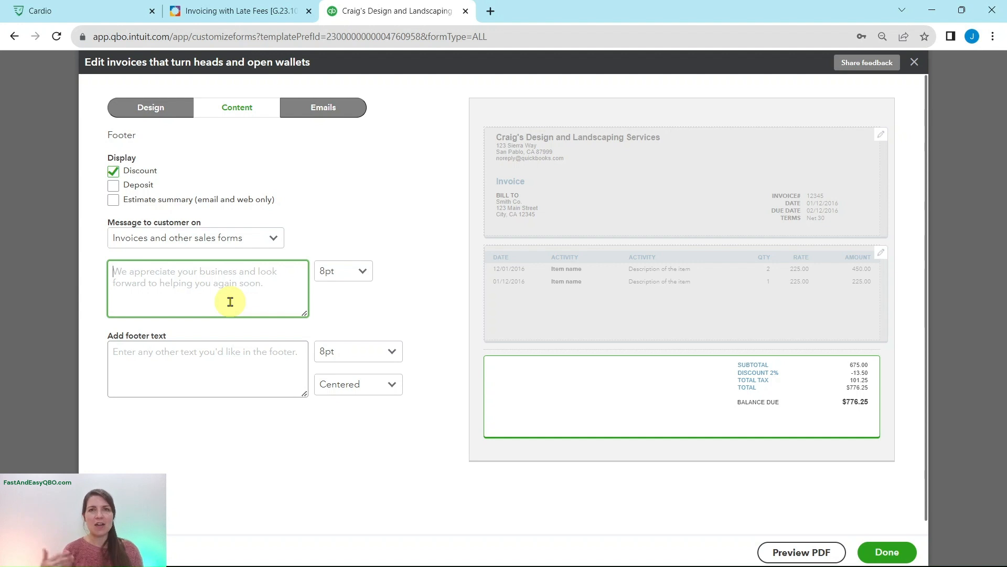
pyautogui.hotkey('ctrl', 'v')
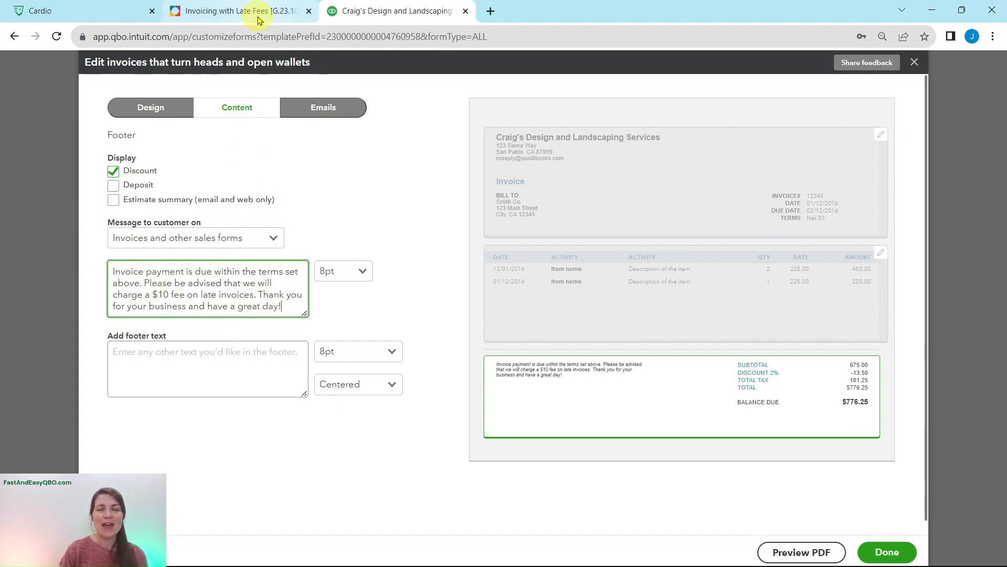
# Recheck exercise Step 12 and finish editing the Standard form style in QuickBooks.
pyautogui.click(259, 20)
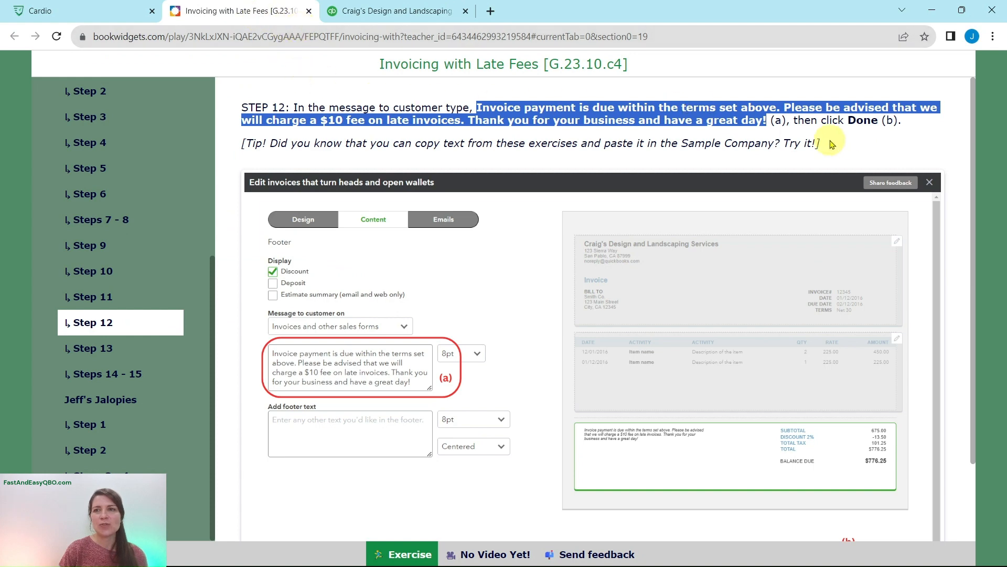
pyautogui.click(413, 17)
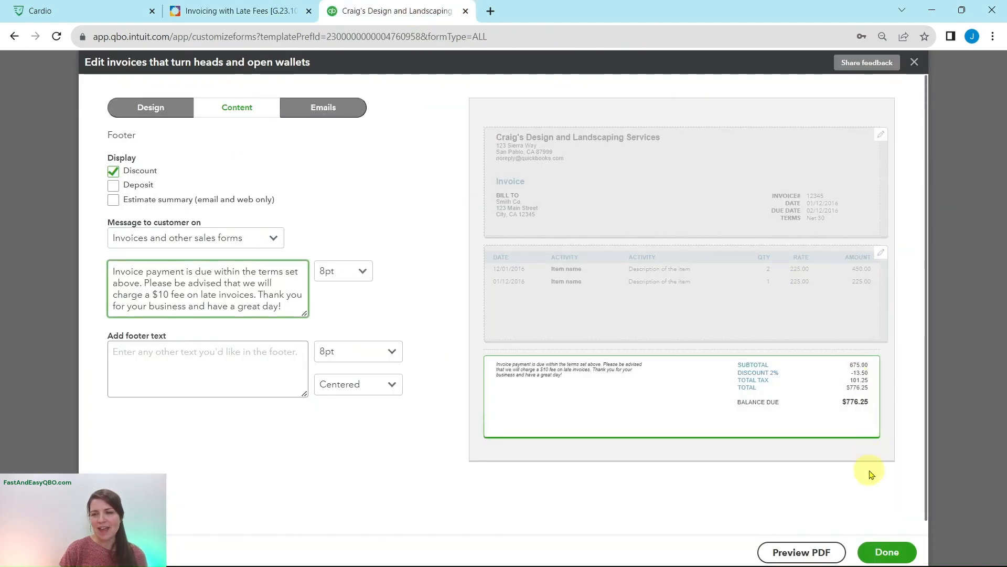
pyautogui.click(900, 554)
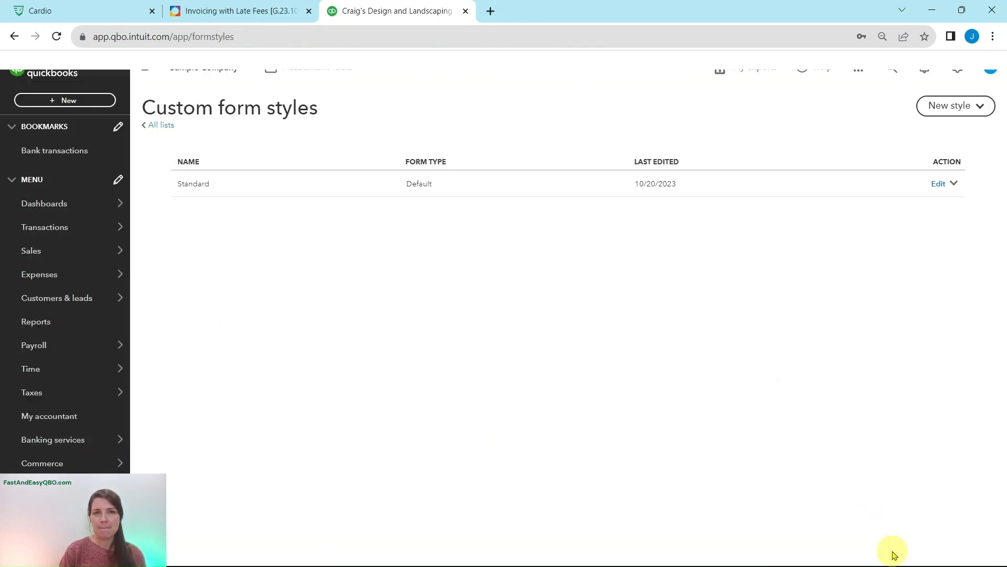
# Read exercise Step 13, start a new invoice in QuickBooks, and review its message on invoice.
pyautogui.click(257, 17)
pyautogui.click(91, 349)
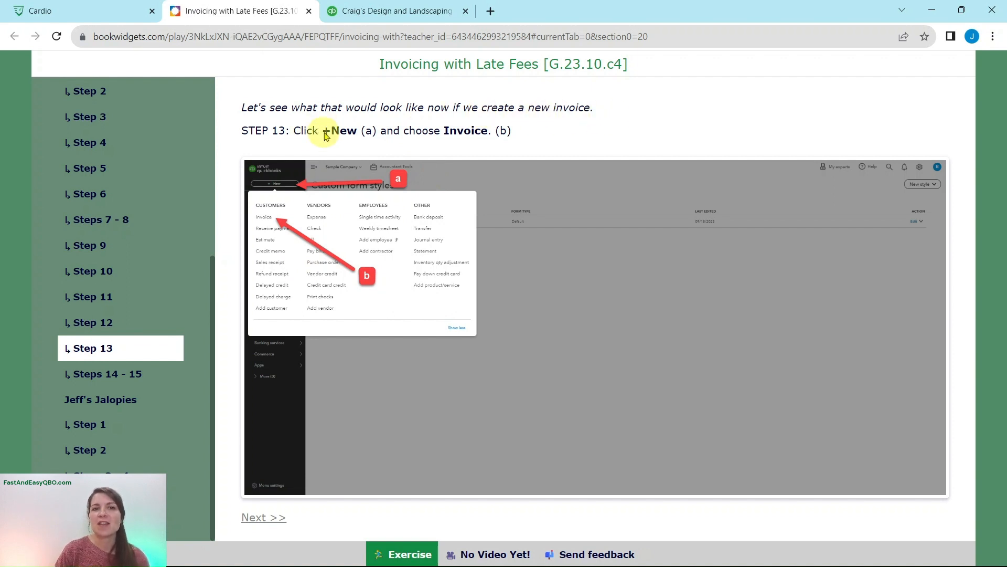
pyautogui.click(404, 17)
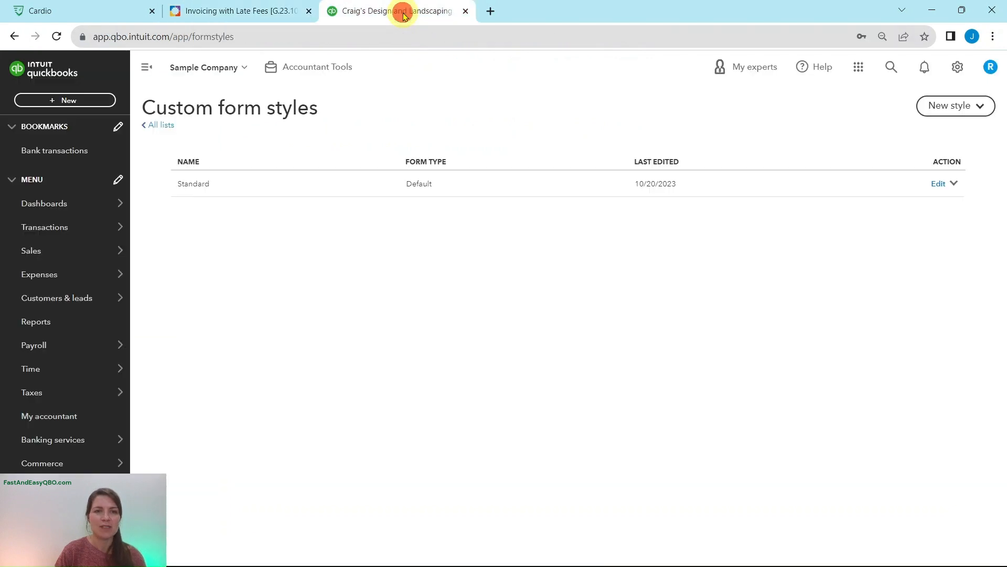
pyautogui.click(77, 101)
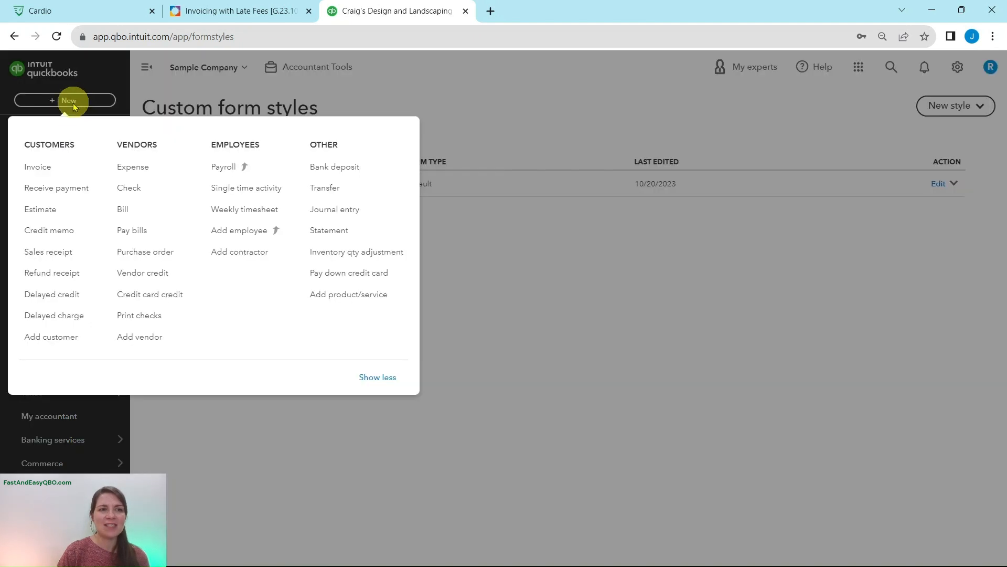
pyautogui.click(44, 173)
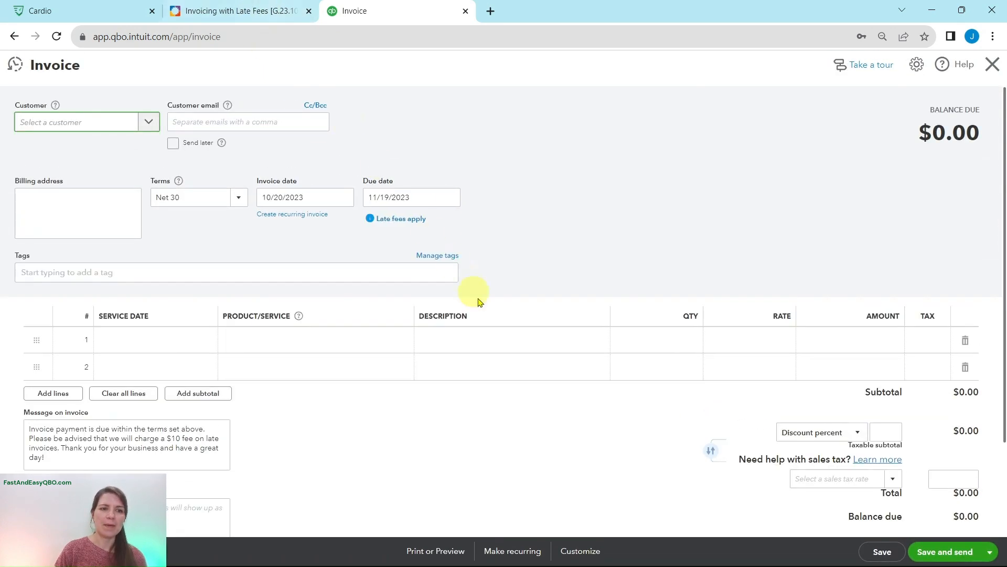
pyautogui.scroll(-2, 512, 328)
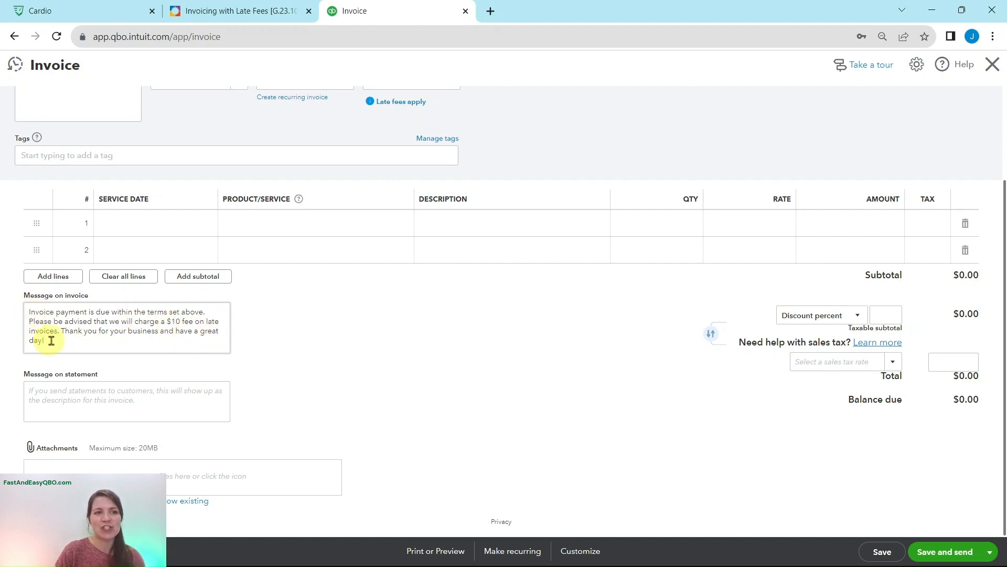
pyautogui.scroll(3, 286, 341)
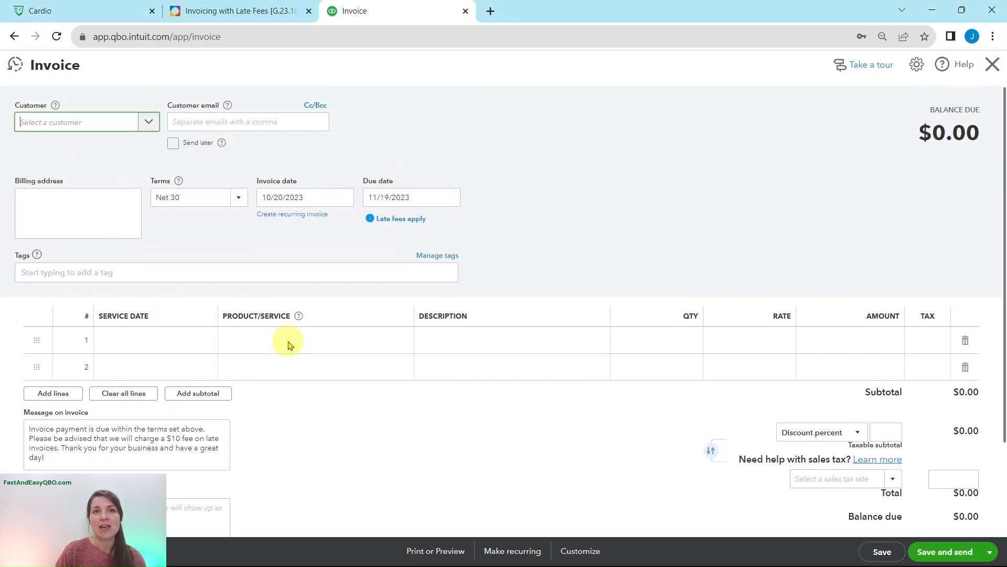
# Read exercise Steps 14 - 15 and choose Amy's Bird Sanctuary as the customer of the new QuickBooks invoice.
pyautogui.click(231, 12)
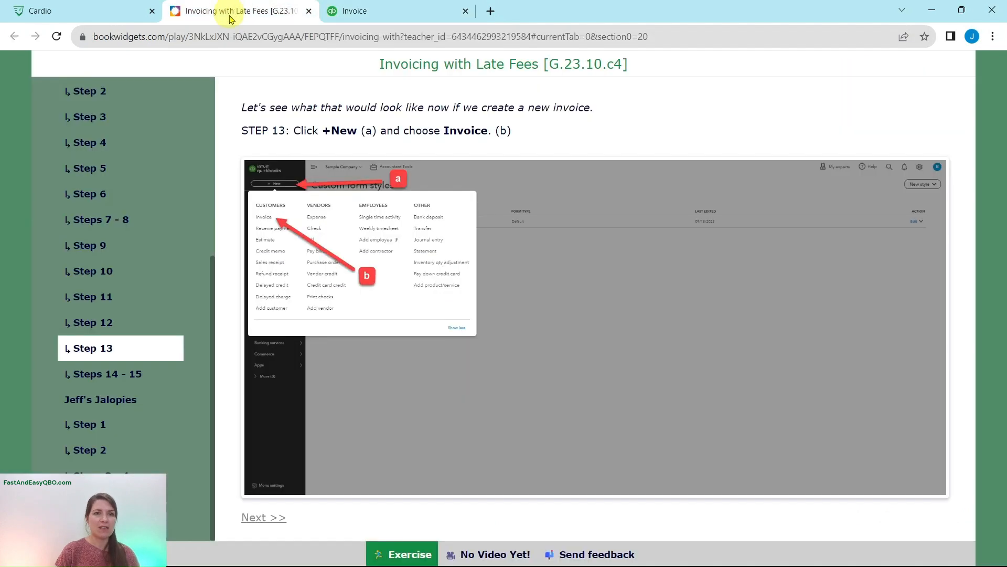
pyautogui.click(114, 373)
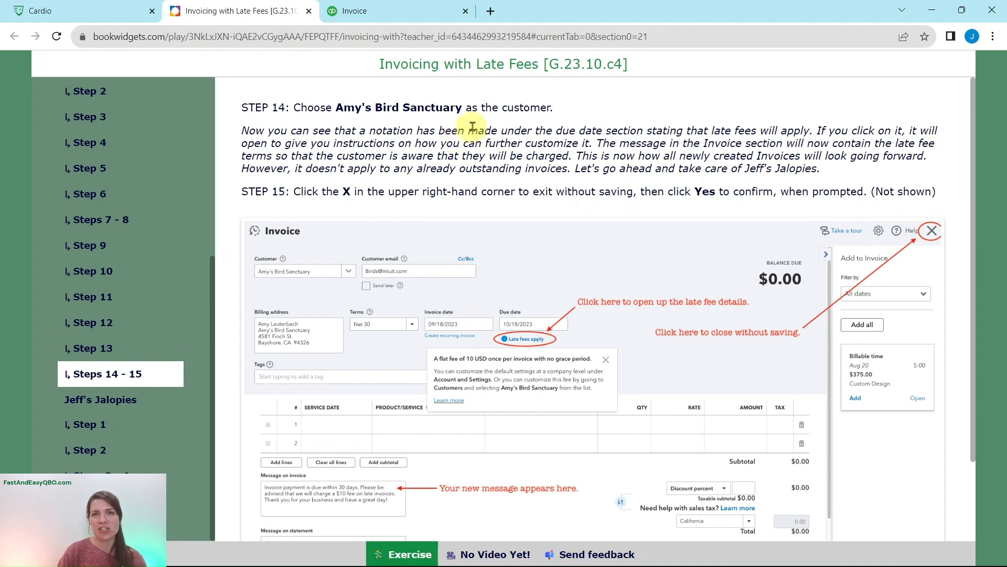
pyautogui.click(405, 18)
pyautogui.click(95, 124)
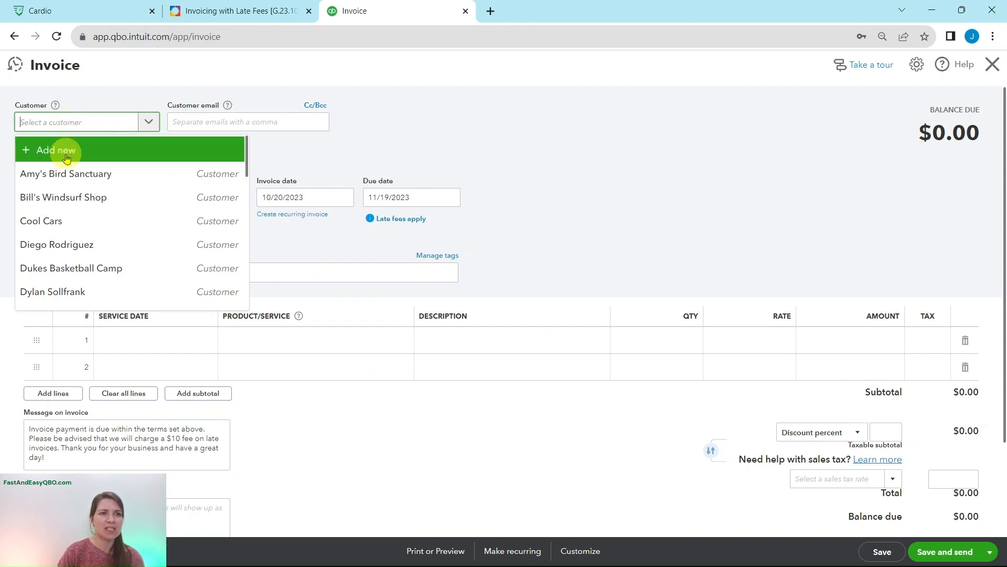
pyautogui.click(60, 175)
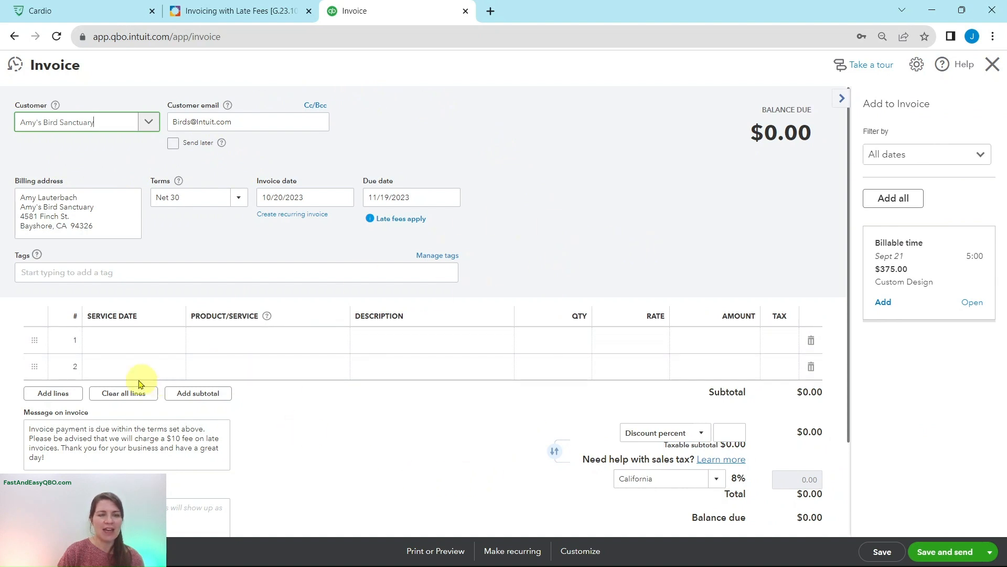
# Review the invoice message and open the late fee details under the due date.
pyautogui.scroll(-3, 140, 384)
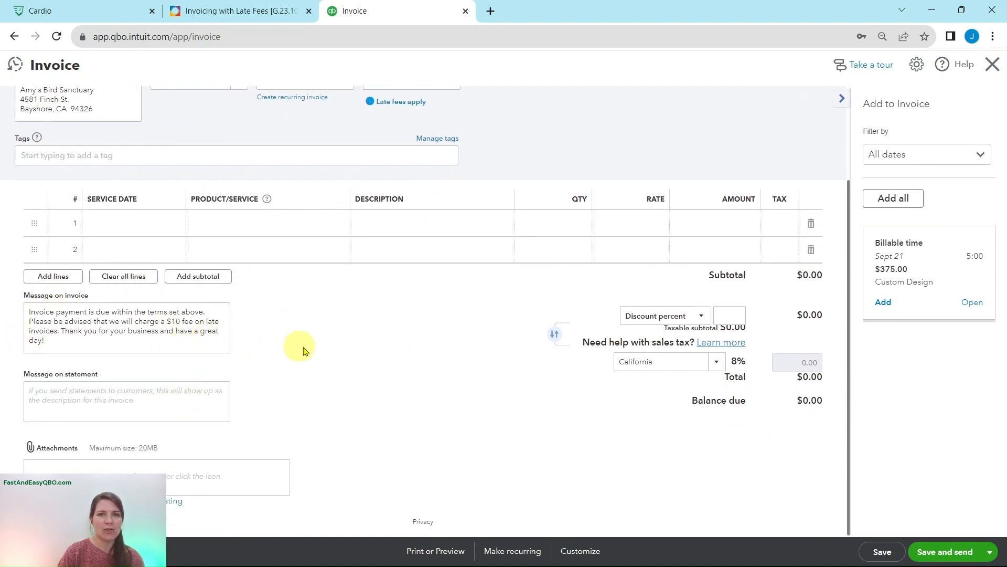
pyautogui.scroll(3, 309, 351)
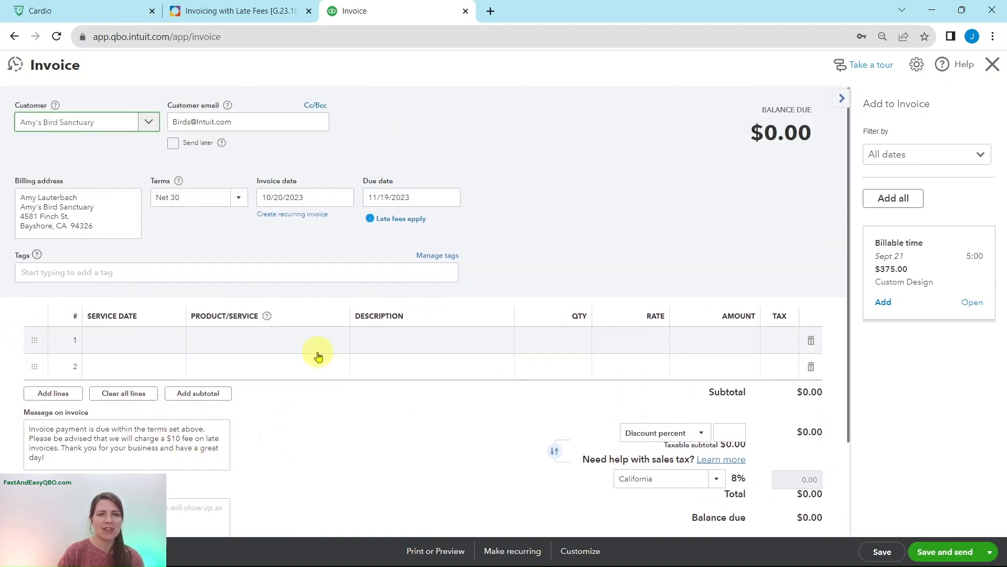
pyautogui.click(395, 220)
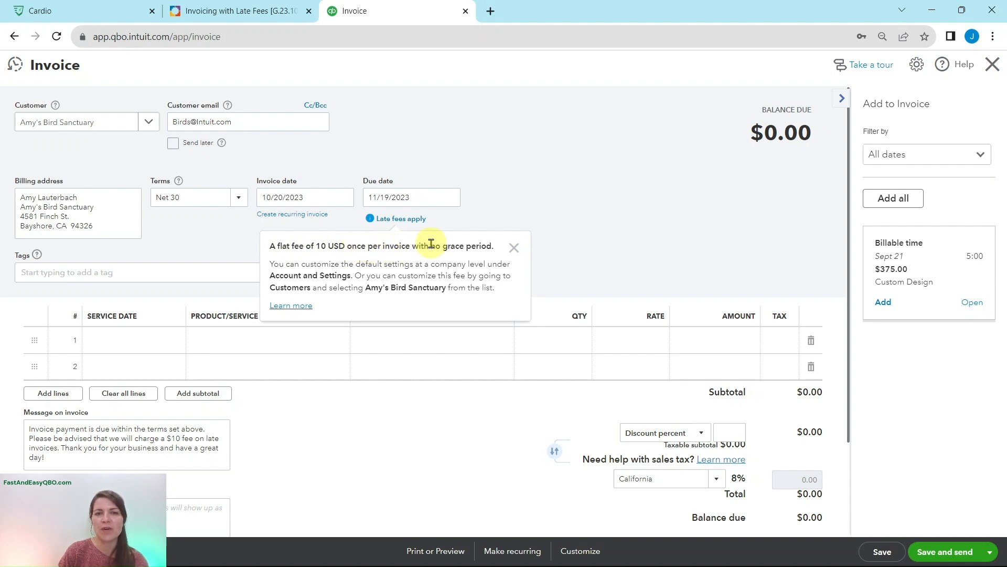
# Recheck exercise Step 15, dismiss the late fee details, and leave the QuickBooks invoice without saving.
pyautogui.click(245, 17)
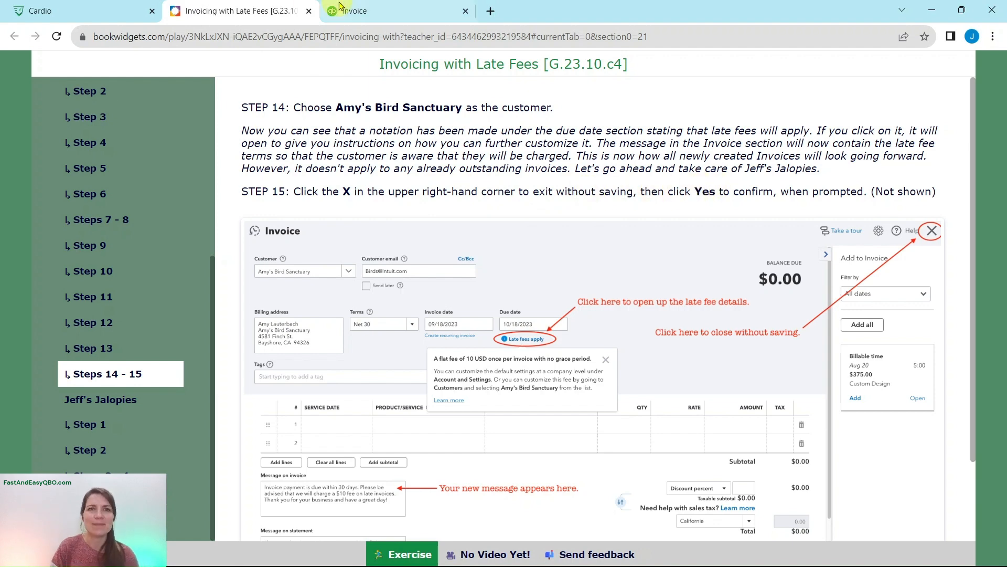
pyautogui.click(361, 10)
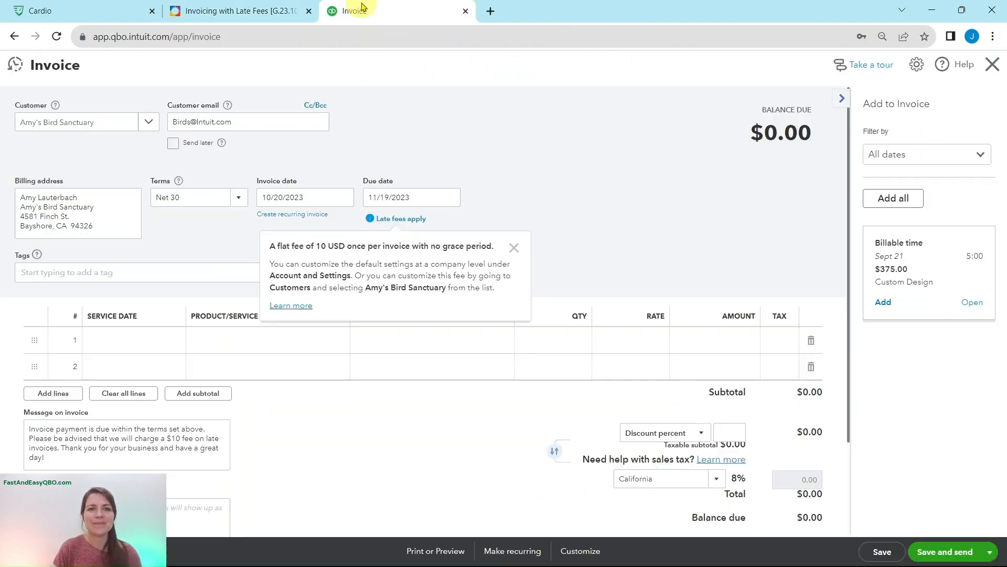
pyautogui.click(993, 70)
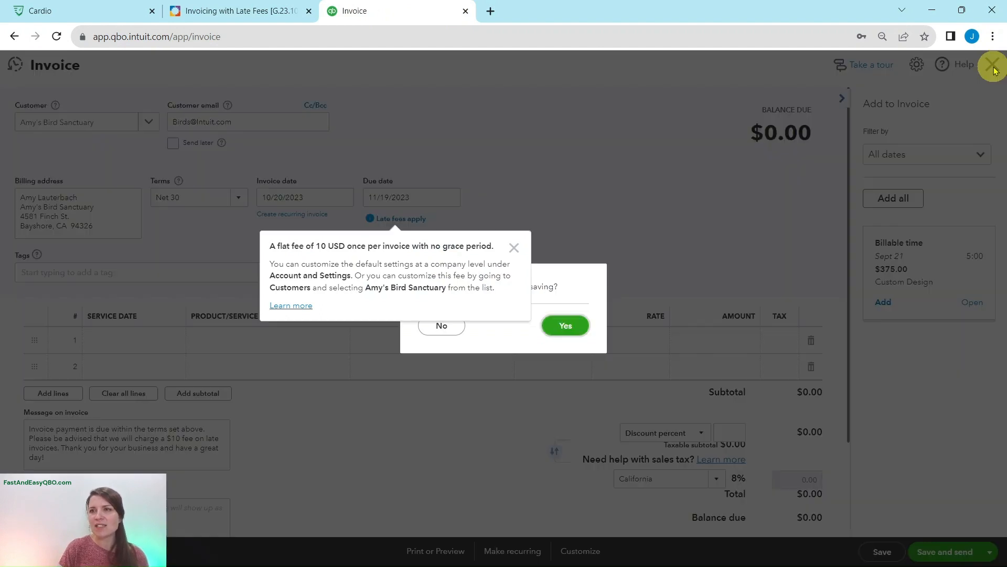
pyautogui.click(510, 250)
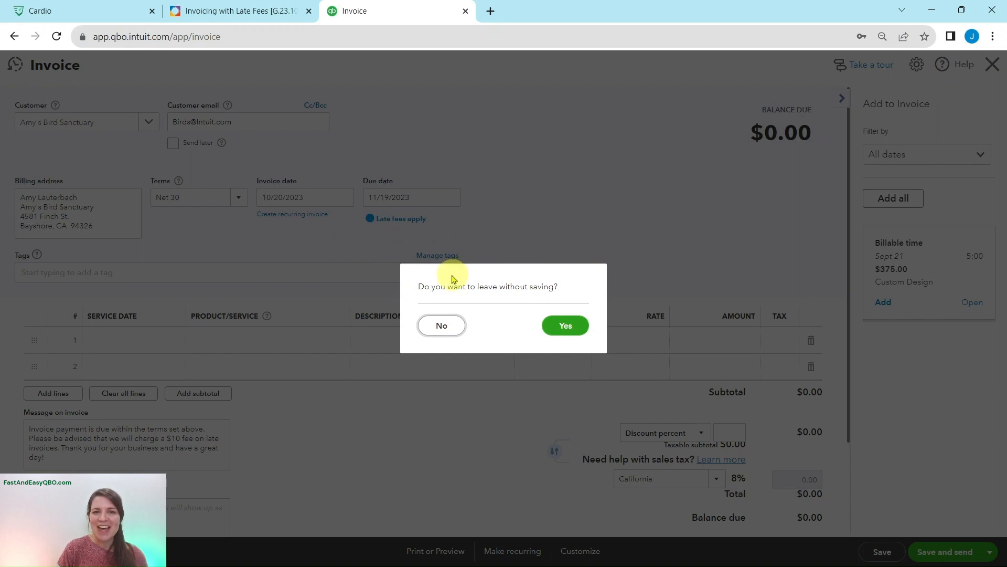
pyautogui.click(564, 328)
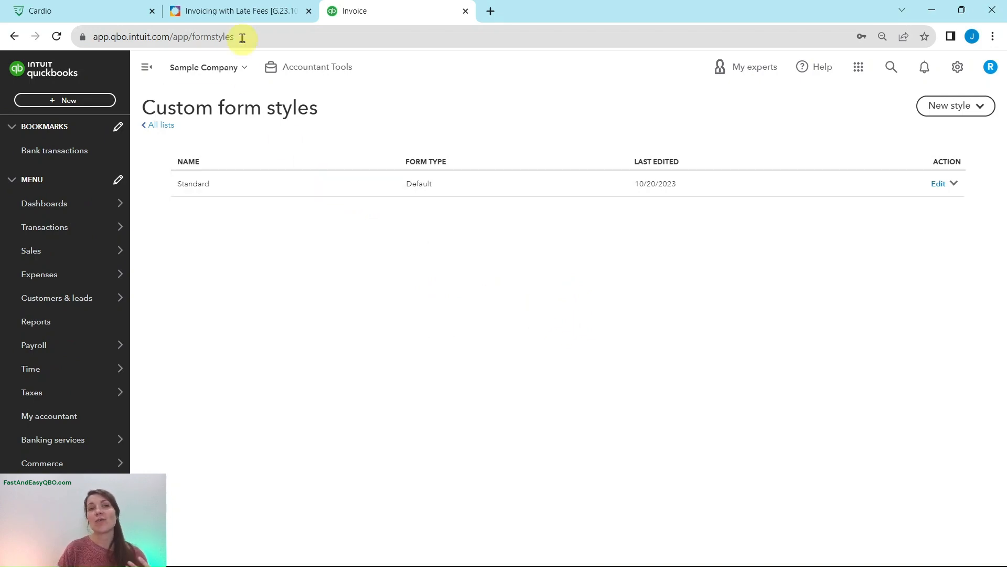
# Read Step 1 of the Jeff's Jalopies section in the exercise and open the Invoices list under Sales in QuickBooks.
pyautogui.click(241, 14)
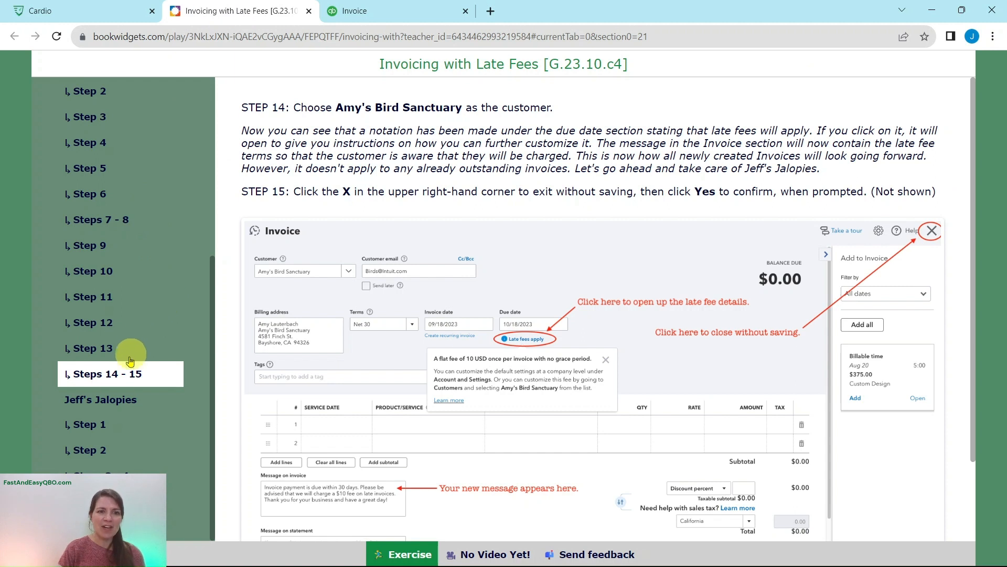
pyautogui.click(115, 404)
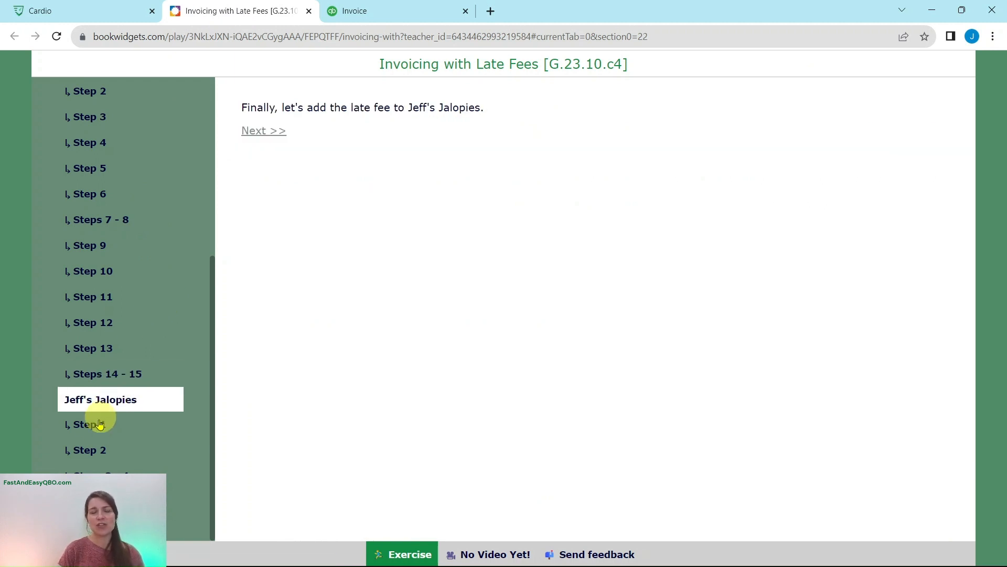
pyautogui.click(87, 427)
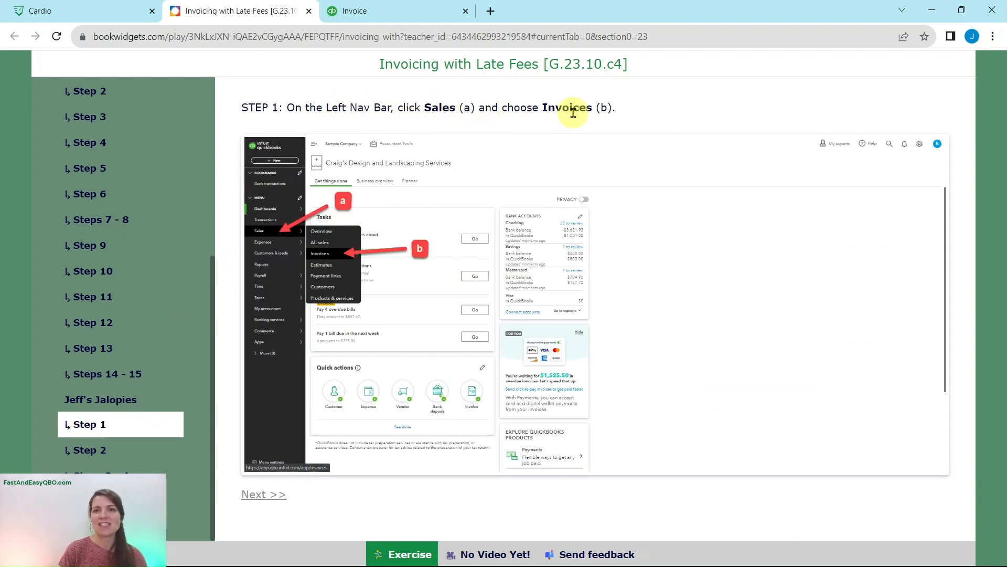
pyautogui.click(423, 14)
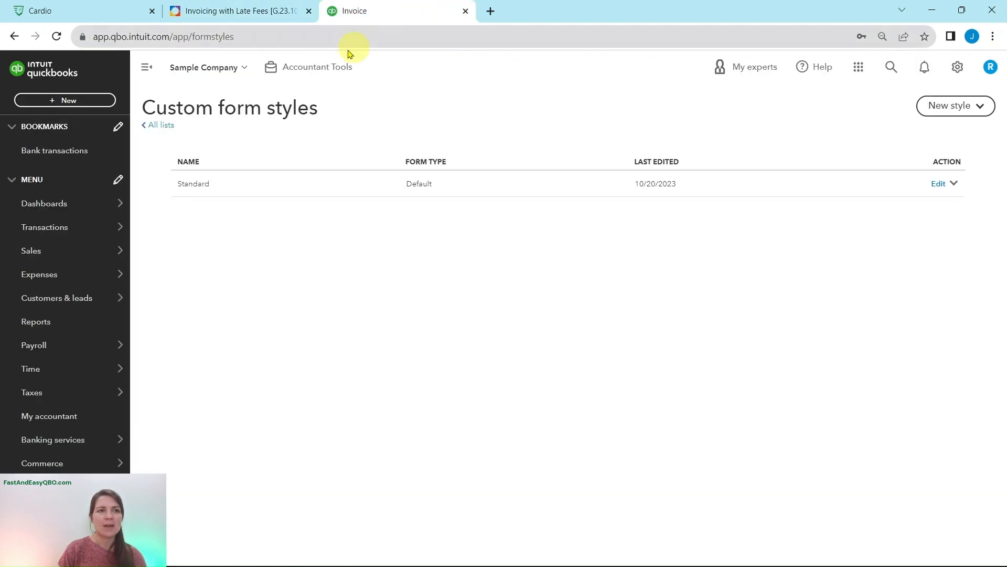
pyautogui.moveTo(32, 256)
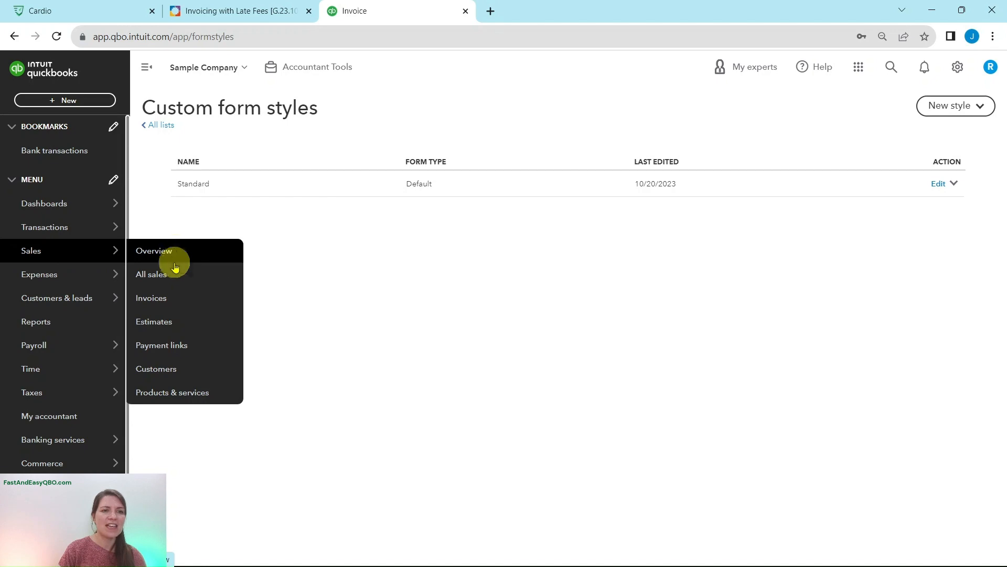
pyautogui.click(173, 299)
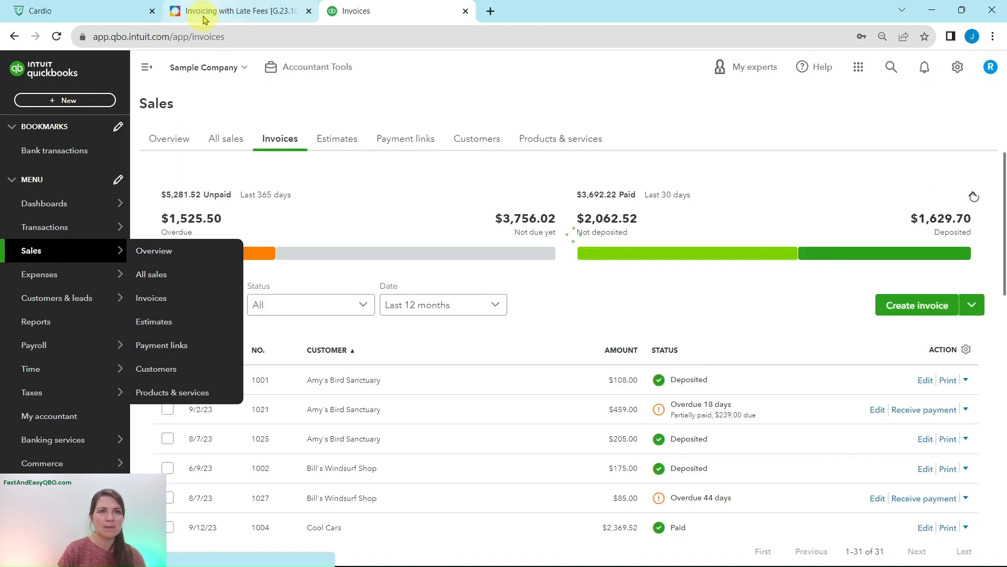
# Read Step 2 of the Jeff's Jalopies section in the exercise and open that customer's invoice for editing in QuickBooks.
pyautogui.click(259, 13)
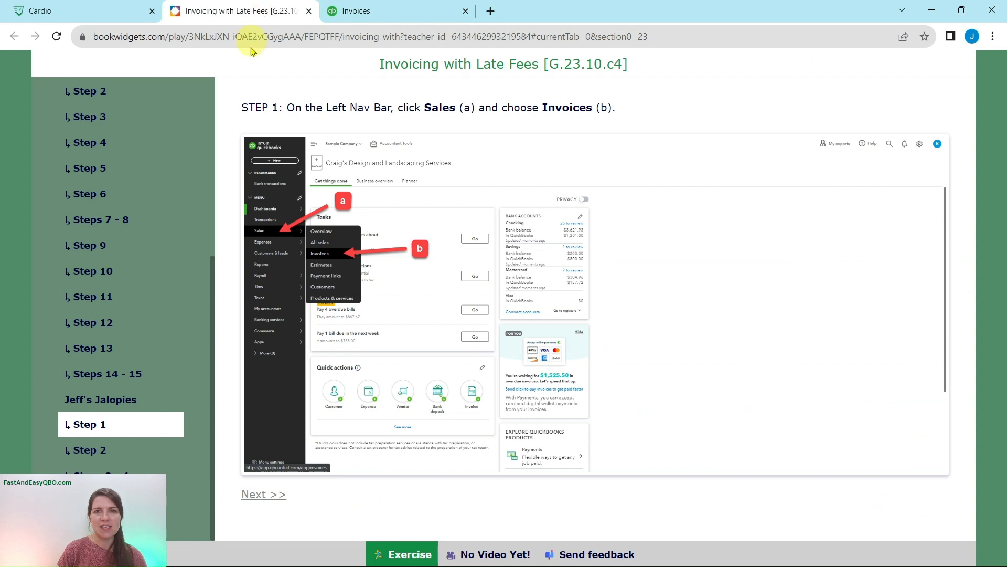
pyautogui.click(88, 450)
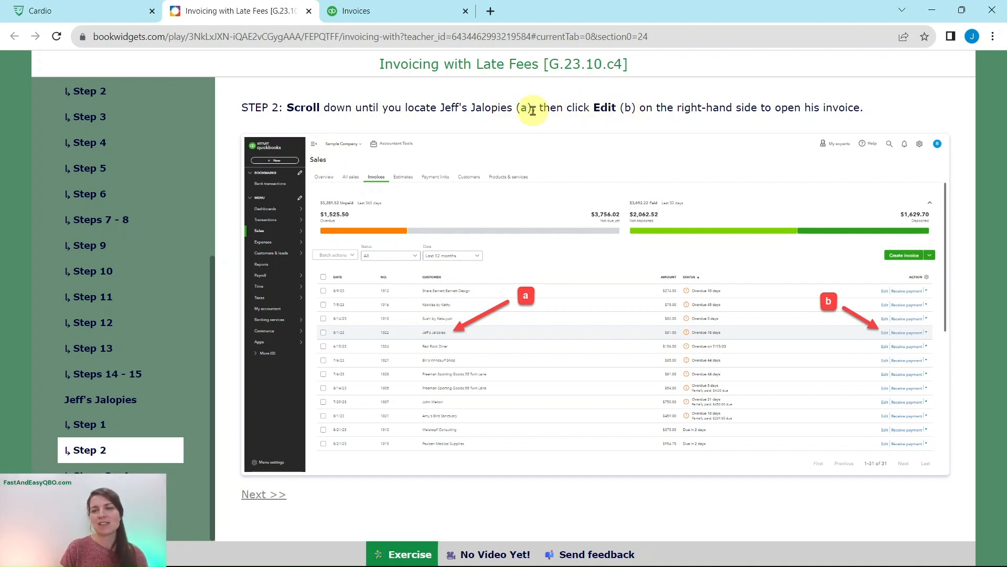
pyautogui.click(435, 13)
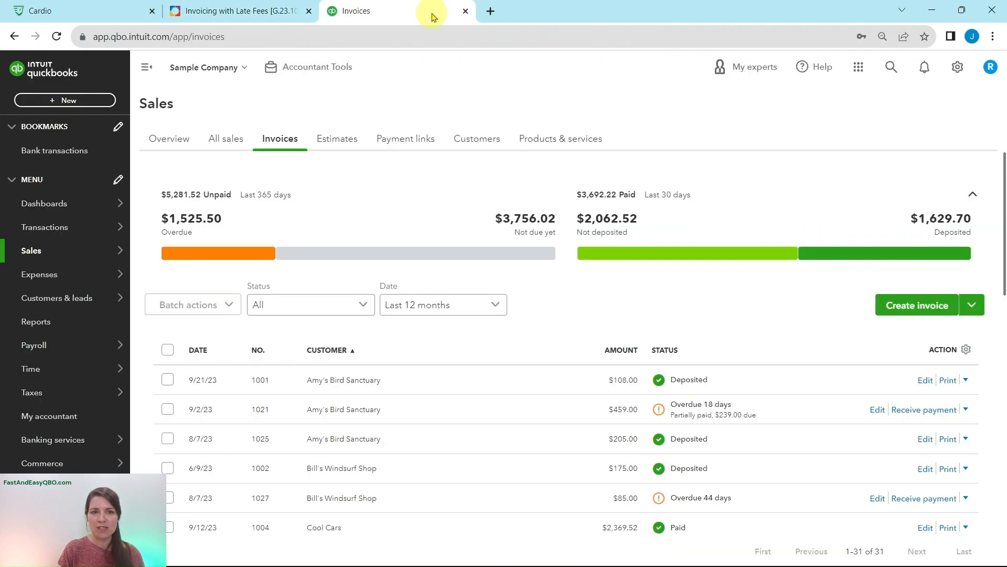
pyautogui.scroll(-1, 609, 252)
pyautogui.scroll(-1, 609, 243)
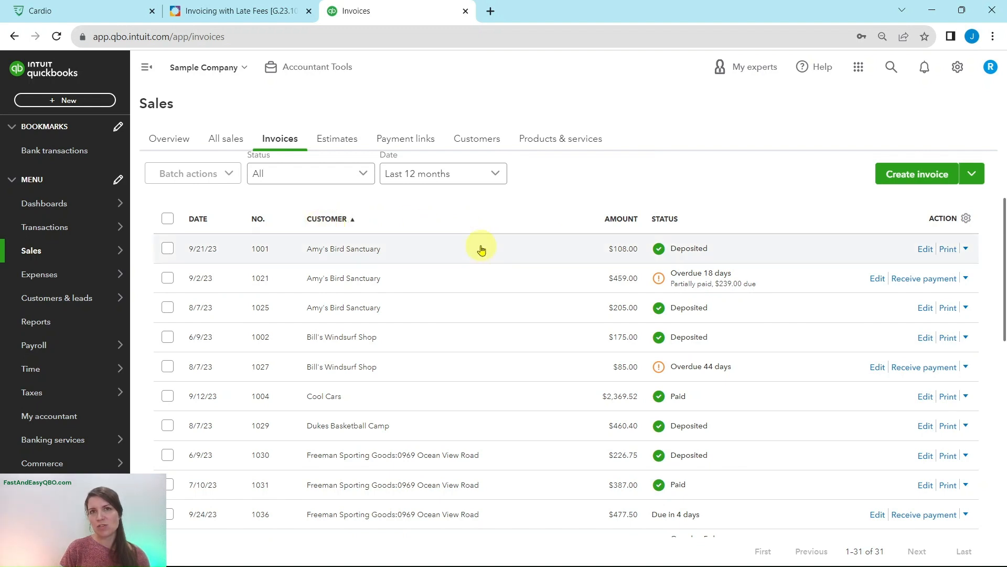
pyautogui.scroll(-1, 482, 249)
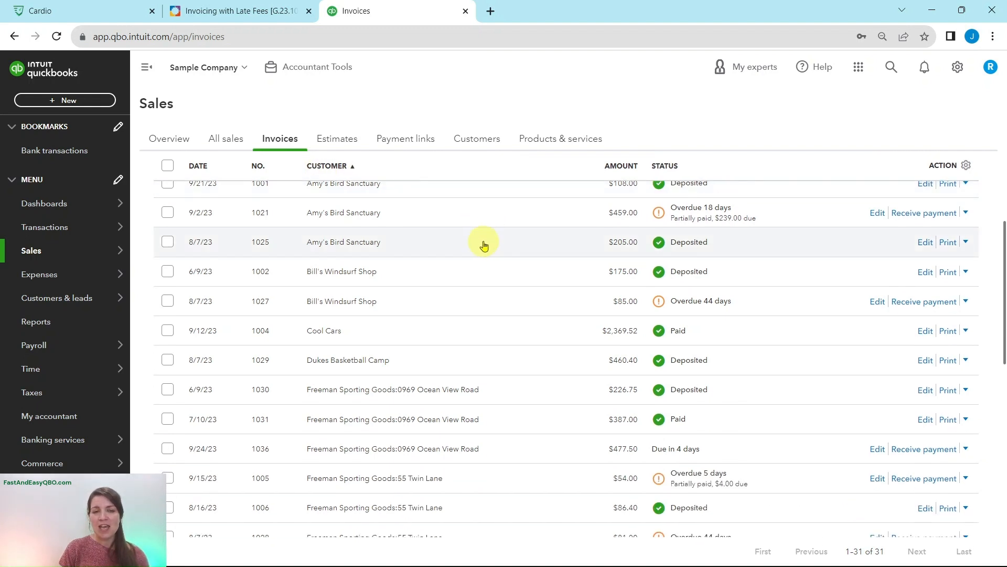
pyautogui.scroll(-6, 484, 245)
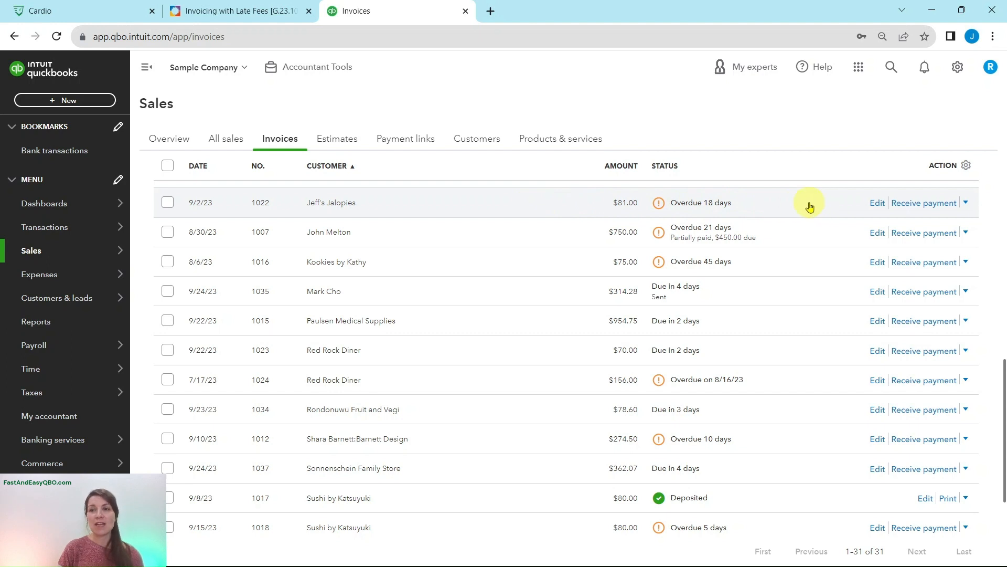
pyautogui.click(878, 203)
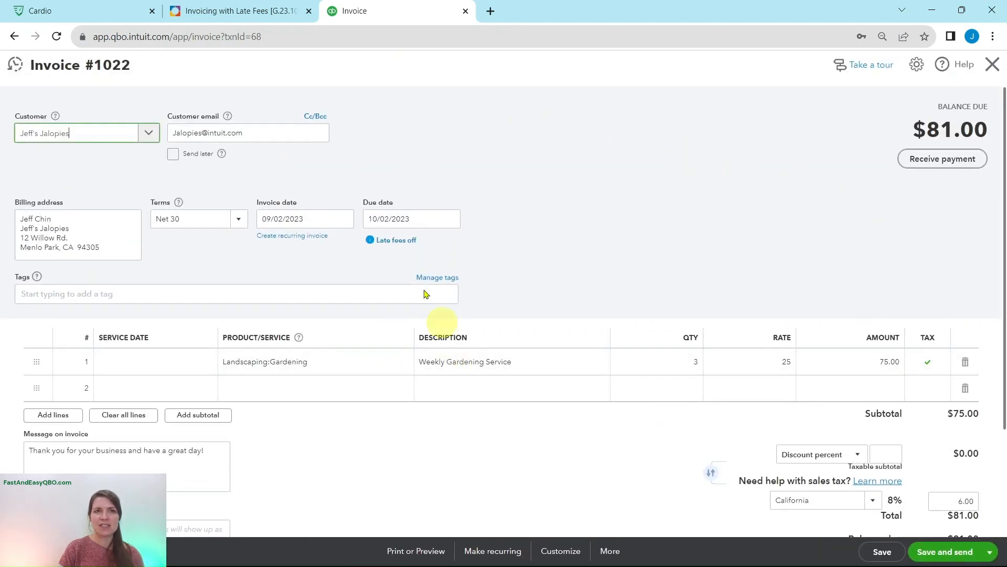
# Read Steps 3 and 4 in the exercise and check the late fees status under the invoice's due date in QuickBooks.
pyautogui.click(252, 11)
pyautogui.click(107, 474)
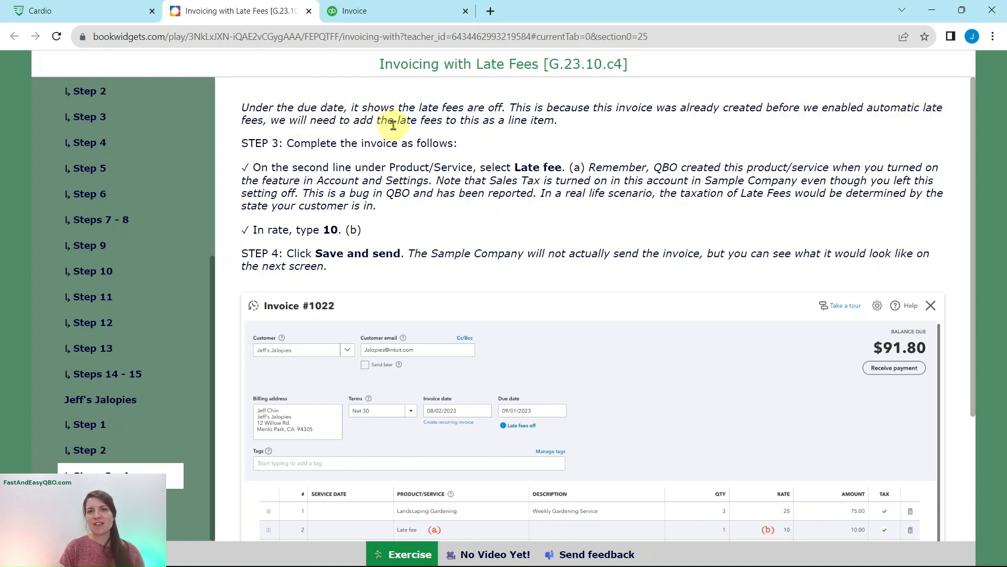
pyautogui.click(414, 14)
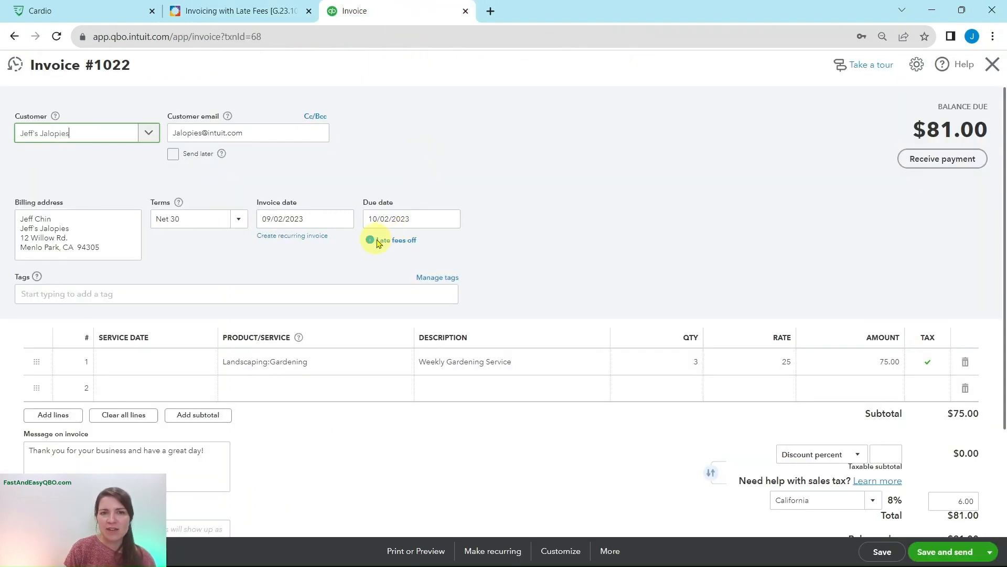
pyautogui.click(258, 12)
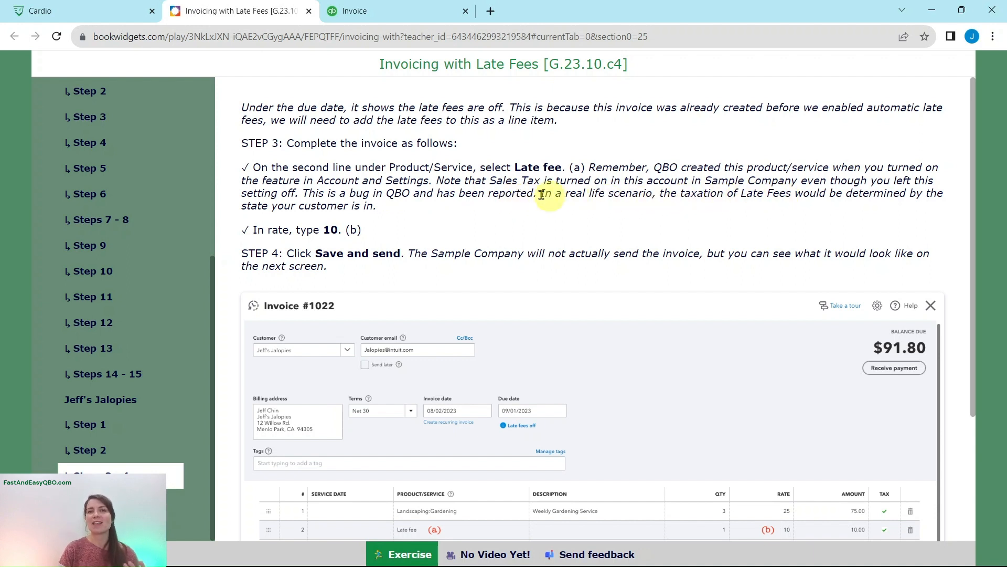
pyautogui.click(376, 15)
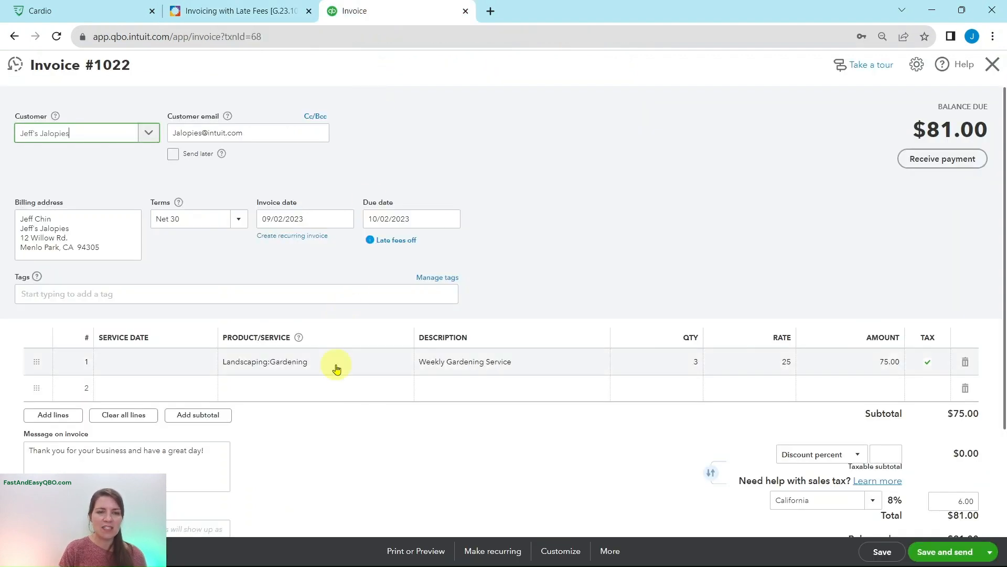
# Add Late fee as the product/service on the second line of the Jeff's Jalopies invoice.
pyautogui.scroll(-3, 333, 364)
pyautogui.click(276, 260)
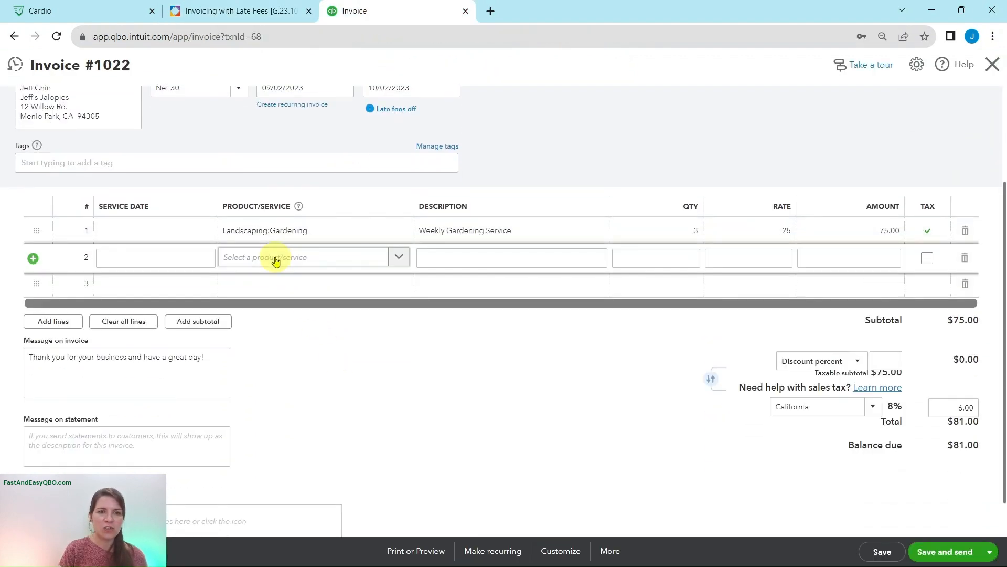
pyautogui.click(275, 259)
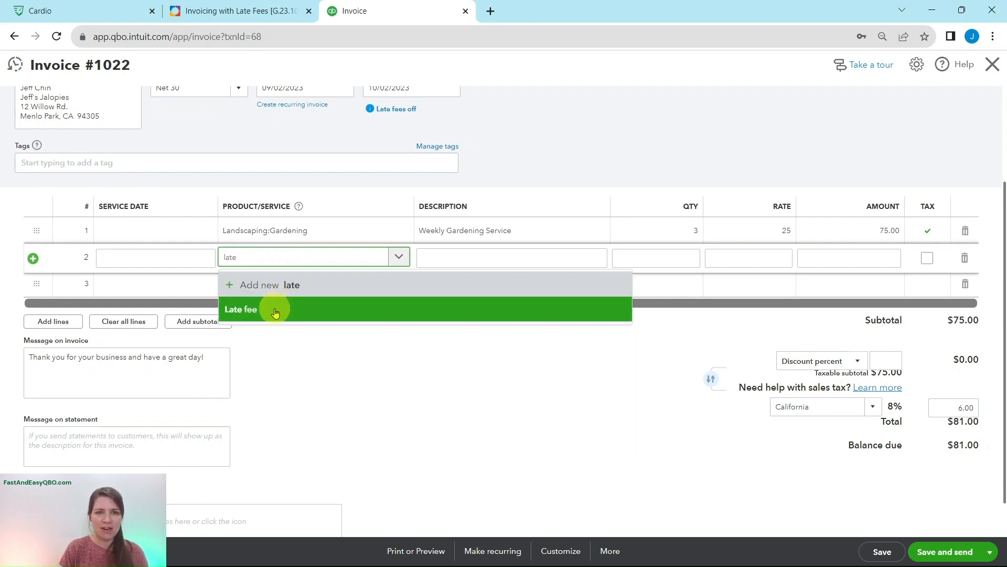
pyautogui.click(275, 311)
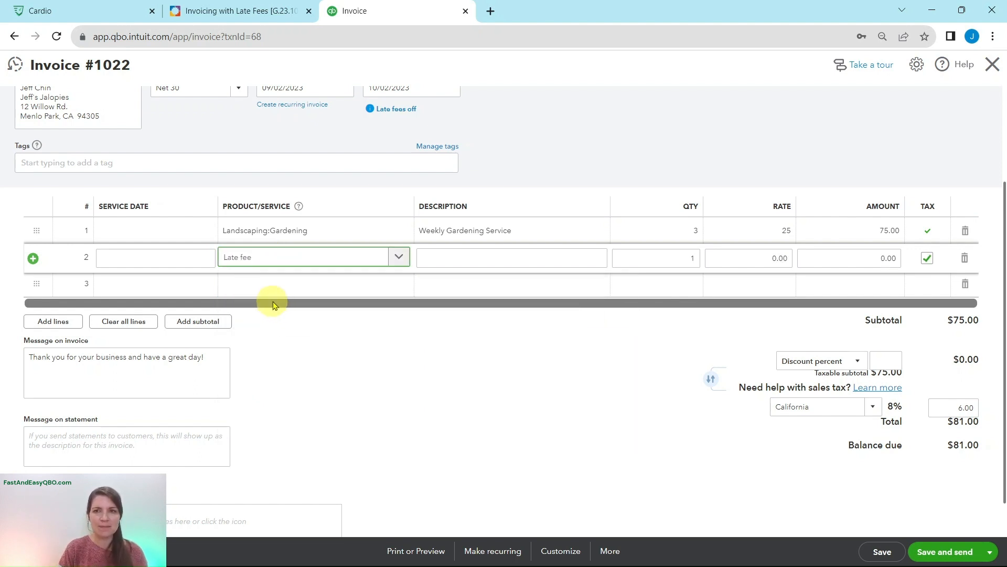
# Recheck Step 3 in the exercise, set the Late fee line's rate to 10 in QuickBooks, and review its tax setting.
pyautogui.click(234, 11)
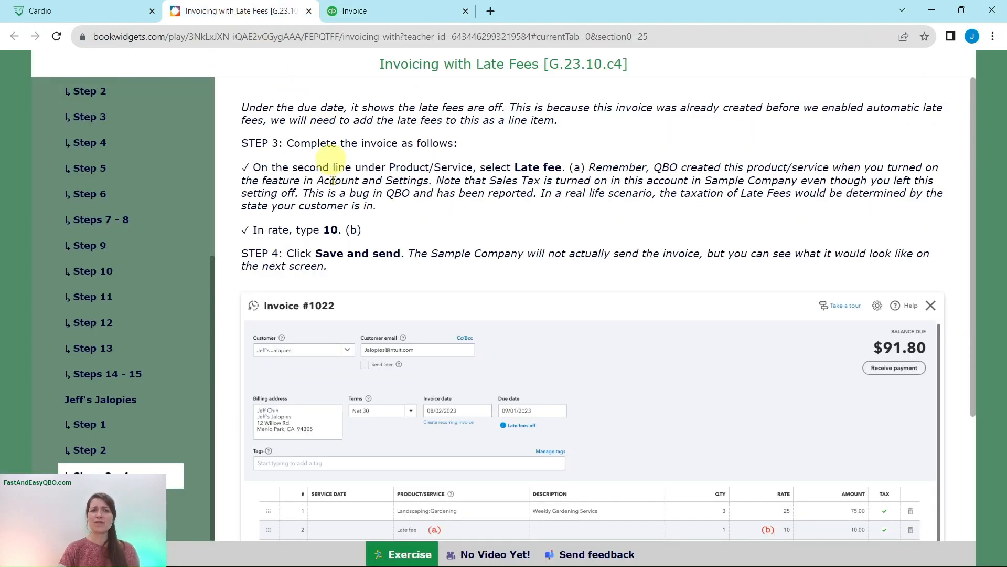
pyautogui.click(359, 11)
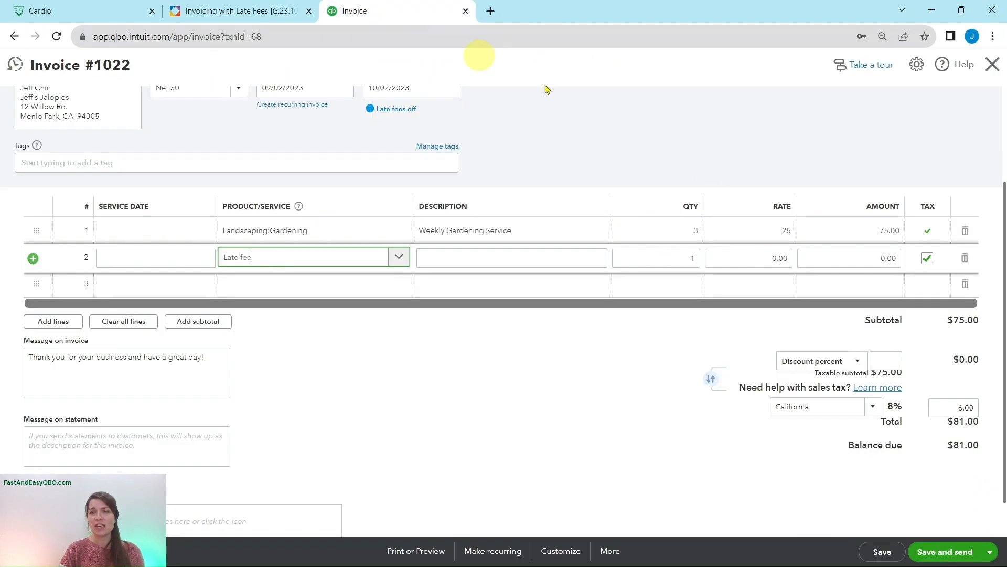
pyautogui.click(766, 258)
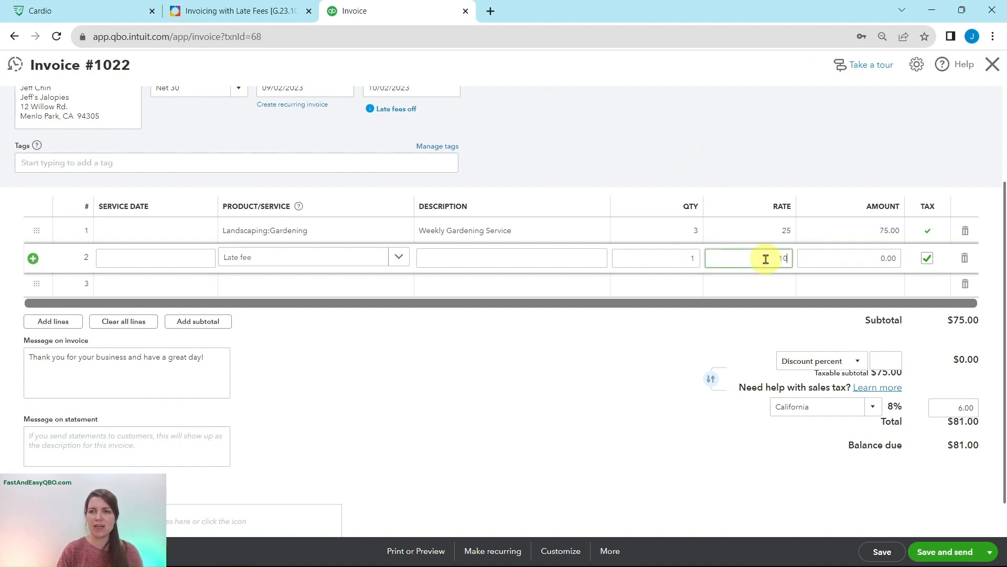
pyautogui.write('10')
pyautogui.press('Tab')
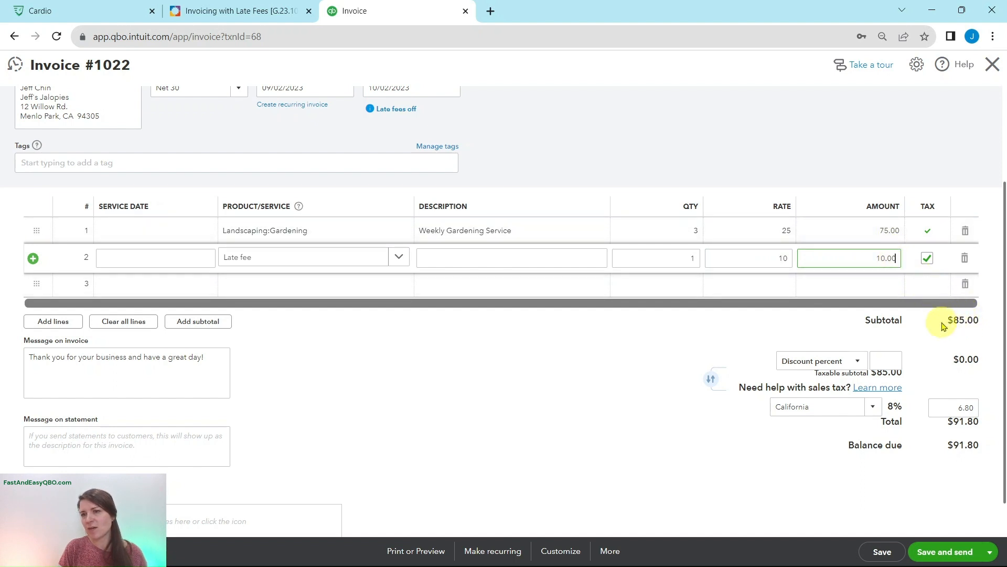
pyautogui.scroll(1, 913, 334)
pyautogui.scroll(1, 913, 334)
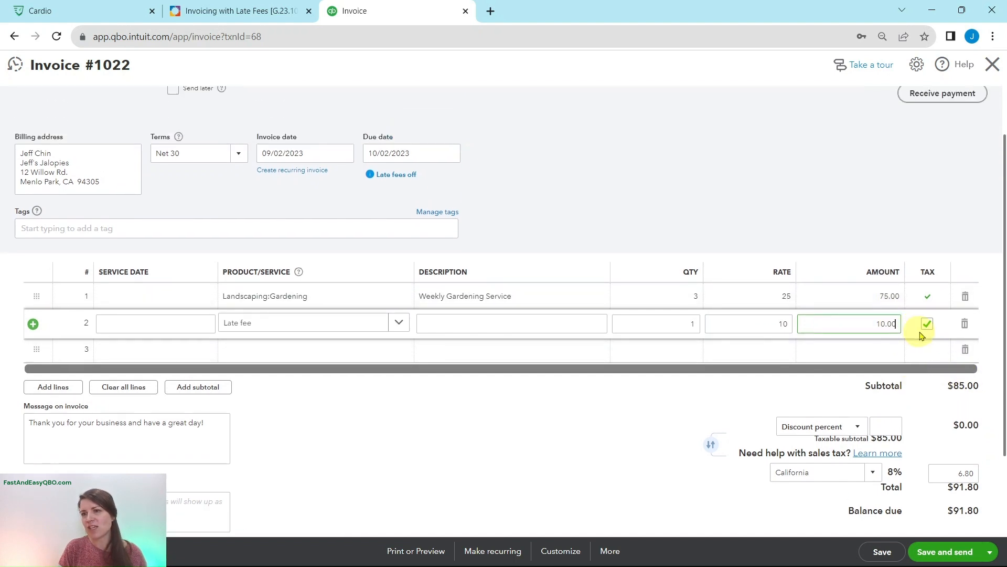
pyautogui.scroll(-1, 922, 336)
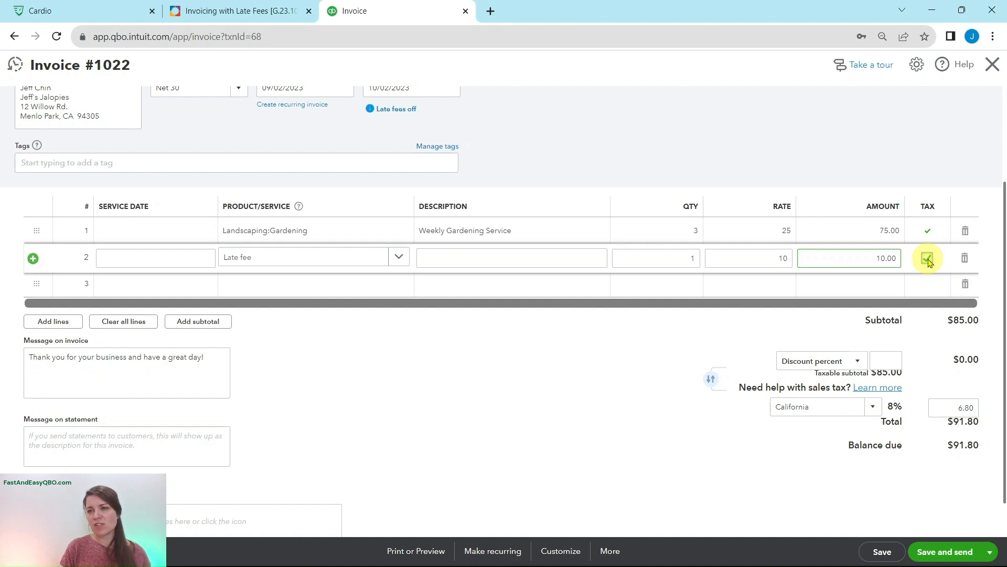
# Read Step 4 in the exercise, and save and send the Jeff's Jalopies invoice in QuickBooks.
pyautogui.click(244, 13)
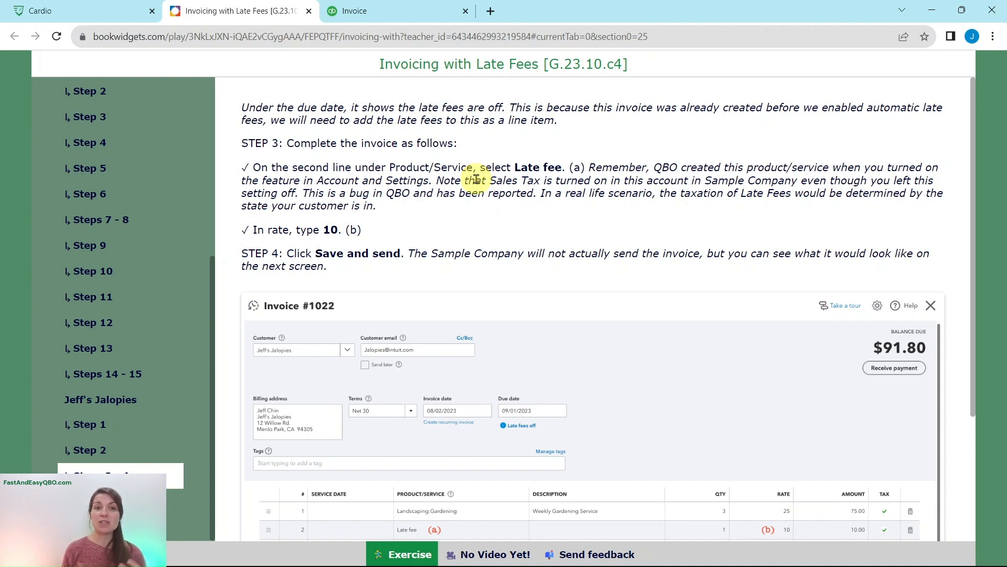
pyautogui.scroll(-3, 476, 178)
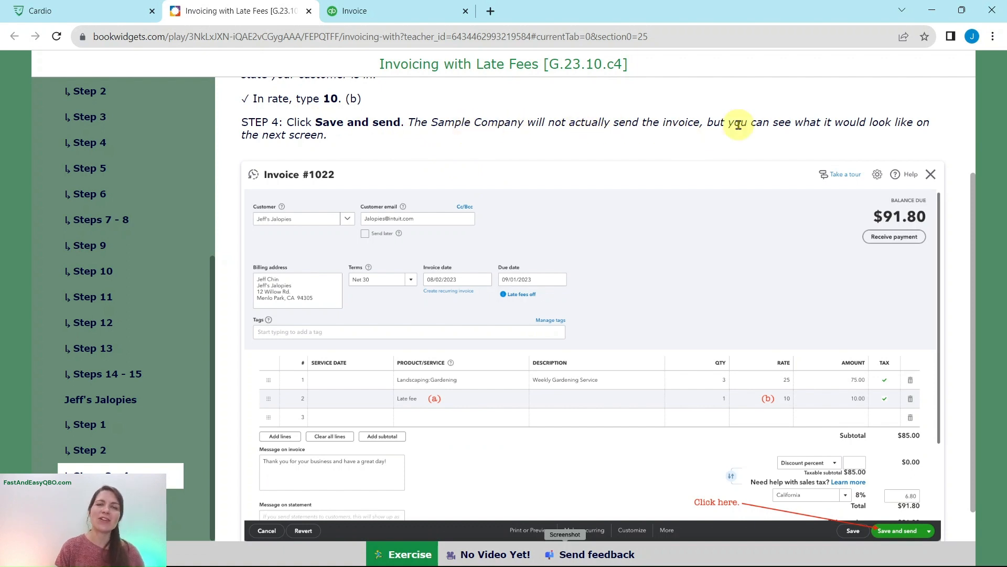
pyautogui.click(454, 8)
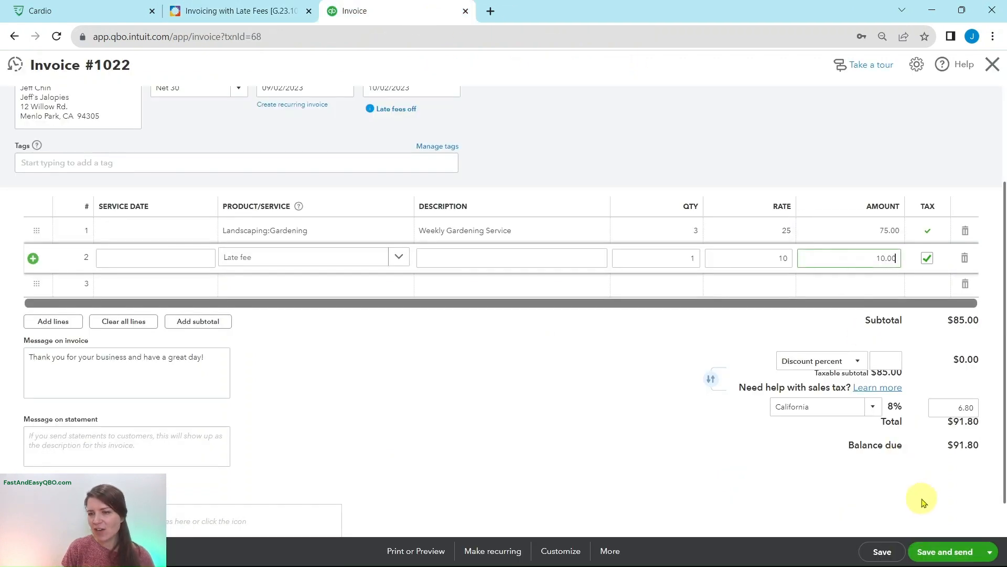
pyautogui.click(948, 561)
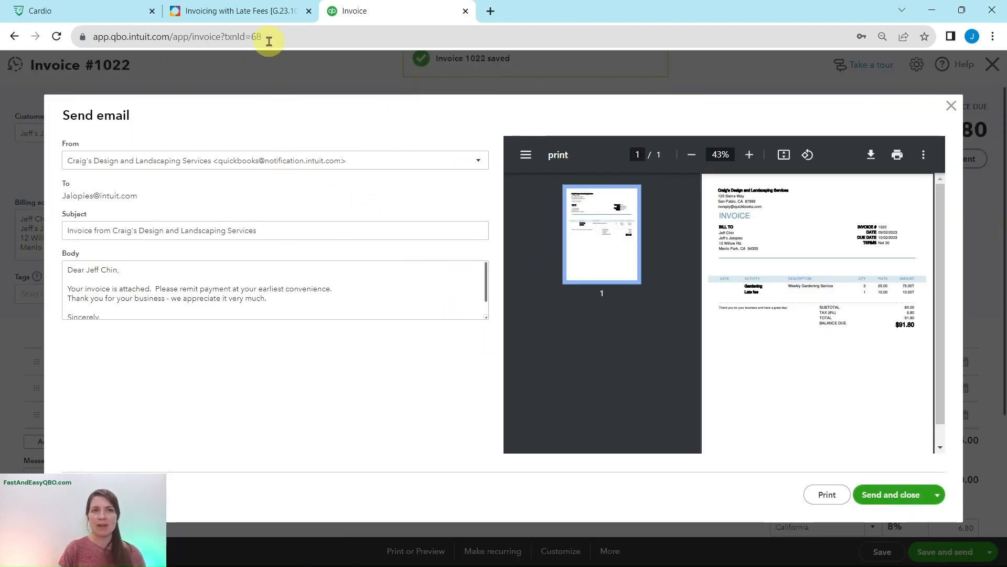
# Read Step 5 in the exercise and return to the Send email window in QuickBooks.
pyautogui.click(263, 11)
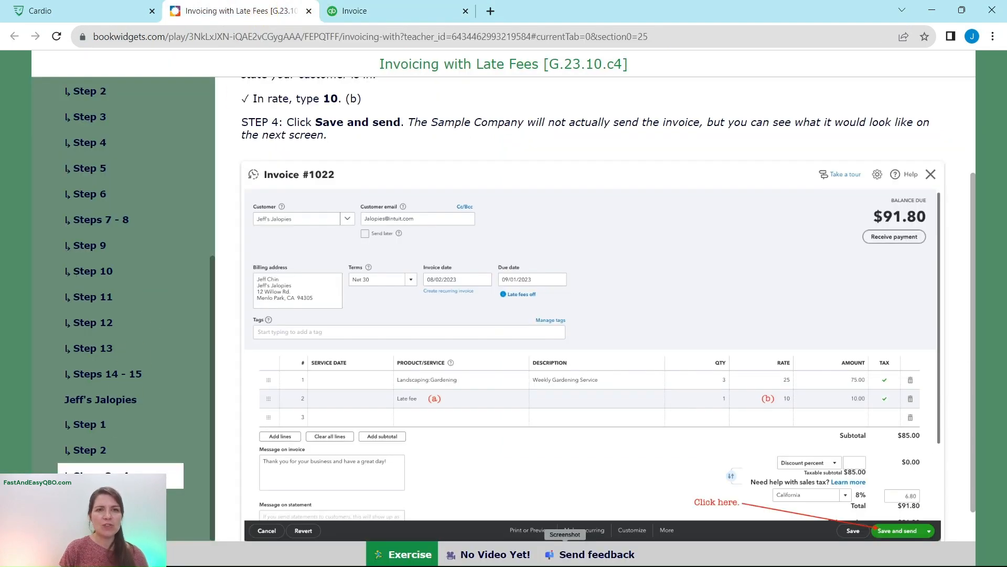
pyautogui.click(110, 501)
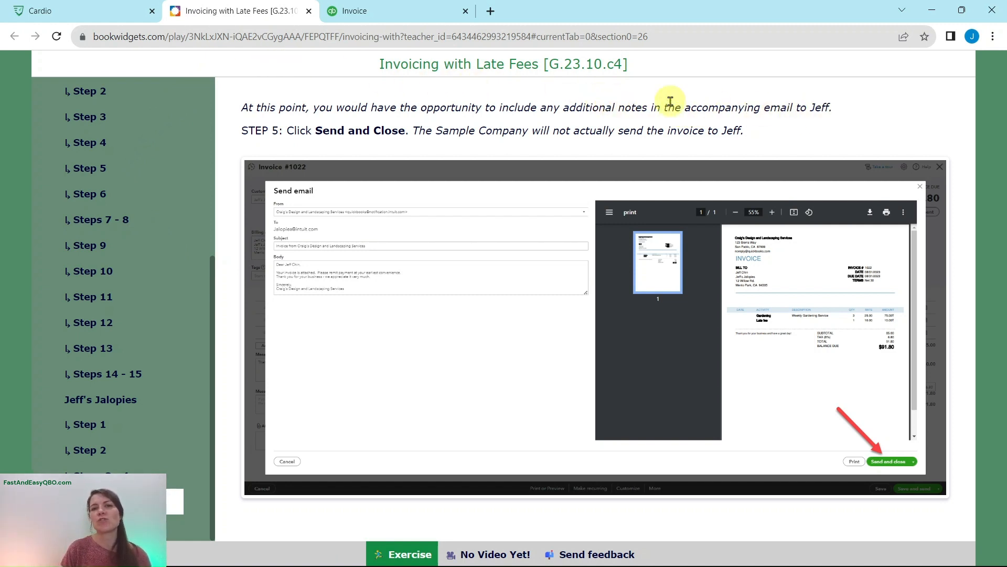
pyautogui.click(425, 15)
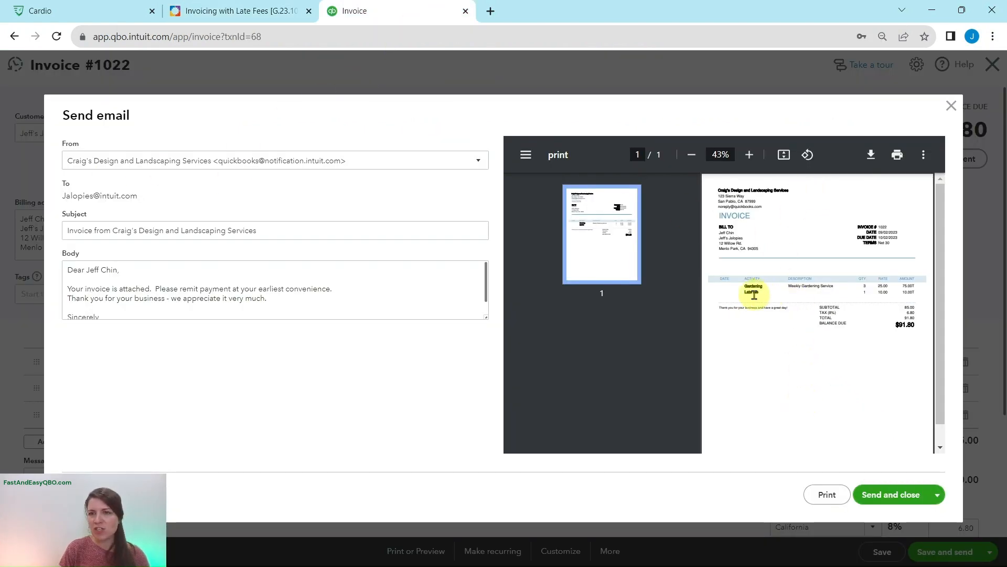
# Inspect the Late fee line and balance due in the invoice preview, and send and close the invoice email.
pyautogui.click(749, 158)
pyautogui.click(749, 157)
pyautogui.click(749, 157)
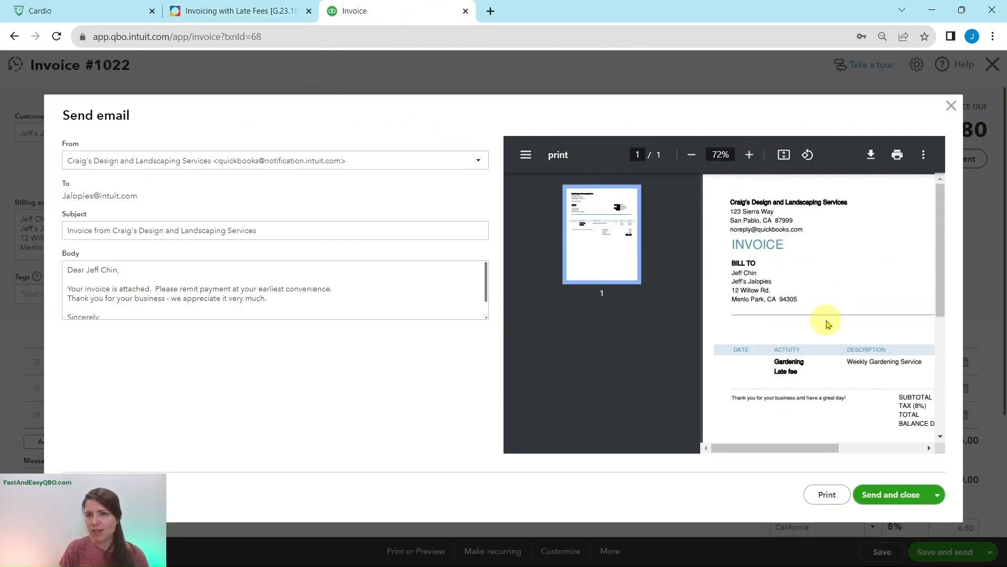
pyautogui.click(691, 155)
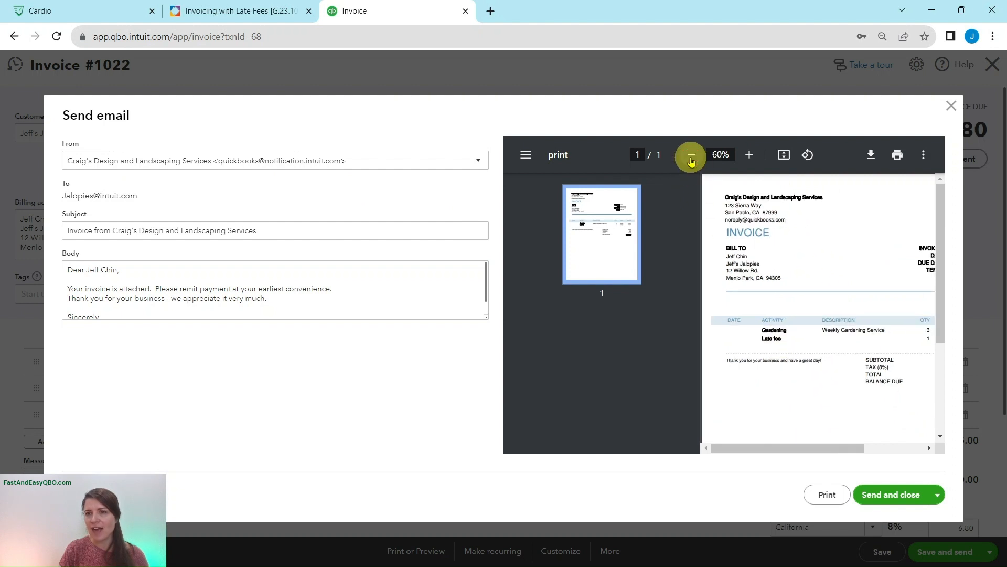
pyautogui.click(692, 155)
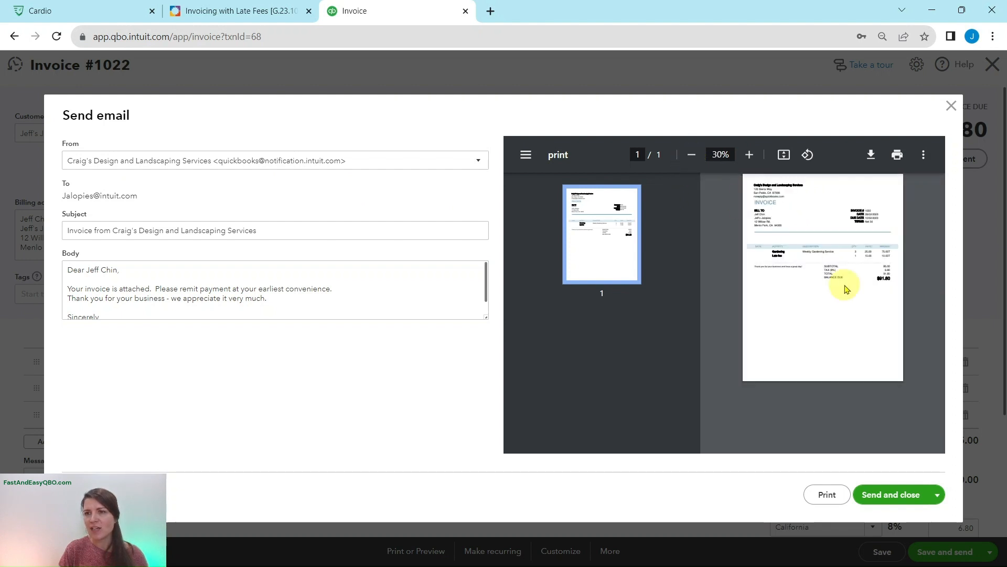
pyautogui.click(749, 154)
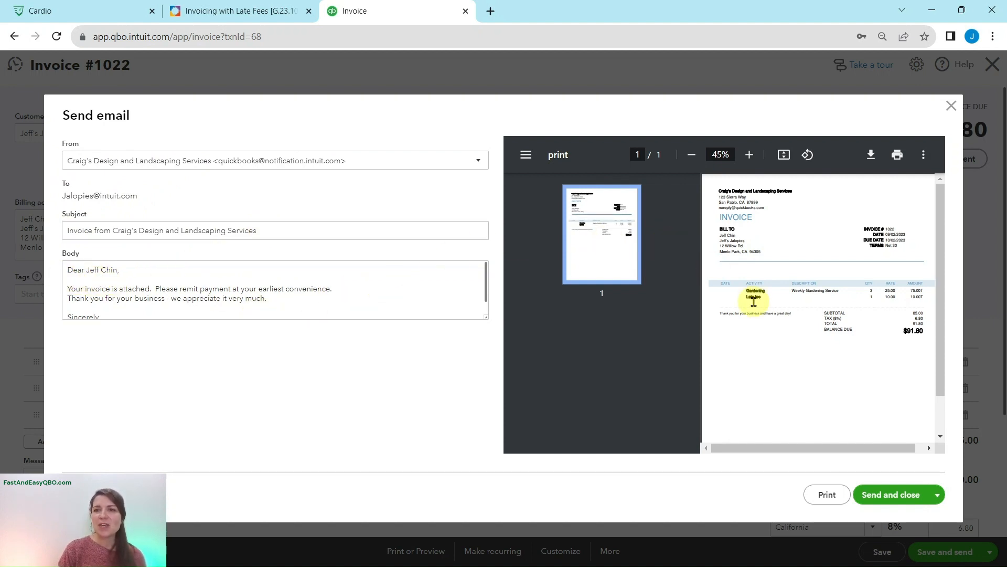
pyautogui.click(892, 496)
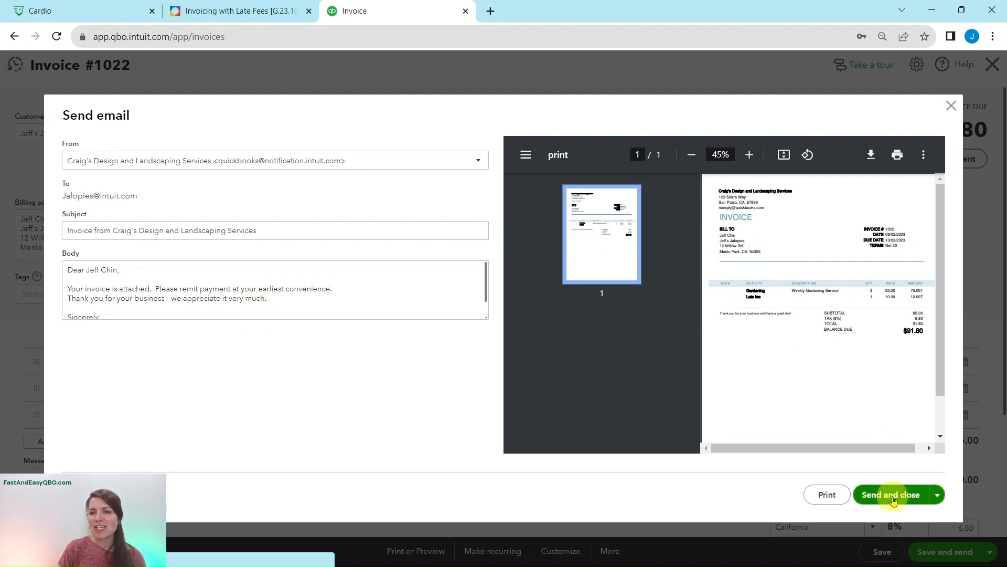